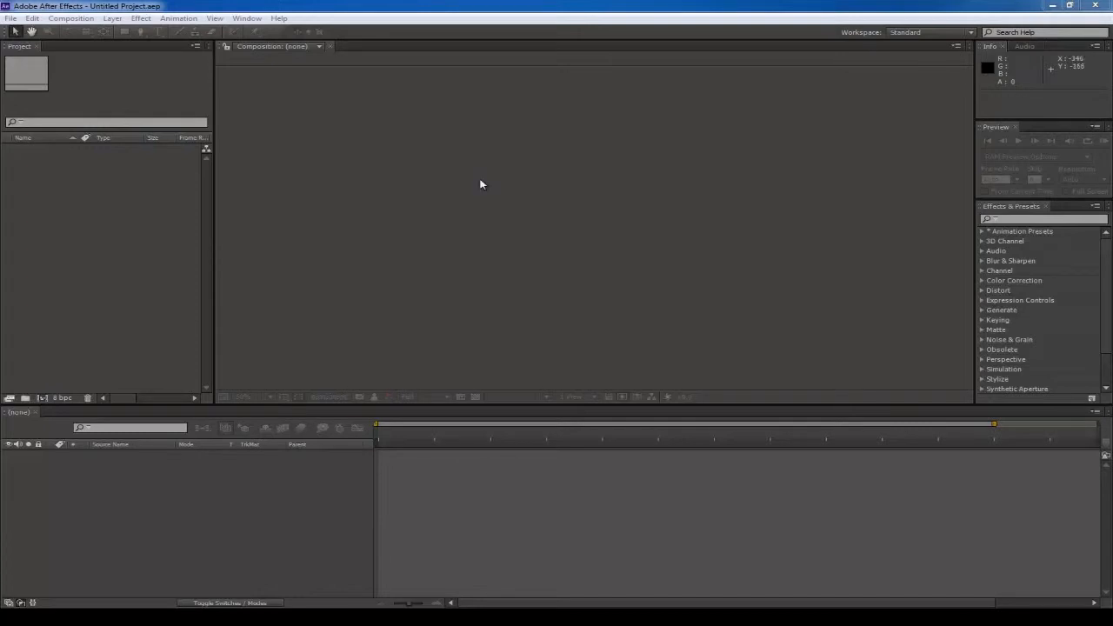
Step: Create a new composition using the HDTV 1080 25 preset with a blue background colour
{"action": "left_click", "coordinate": [71, 19]}
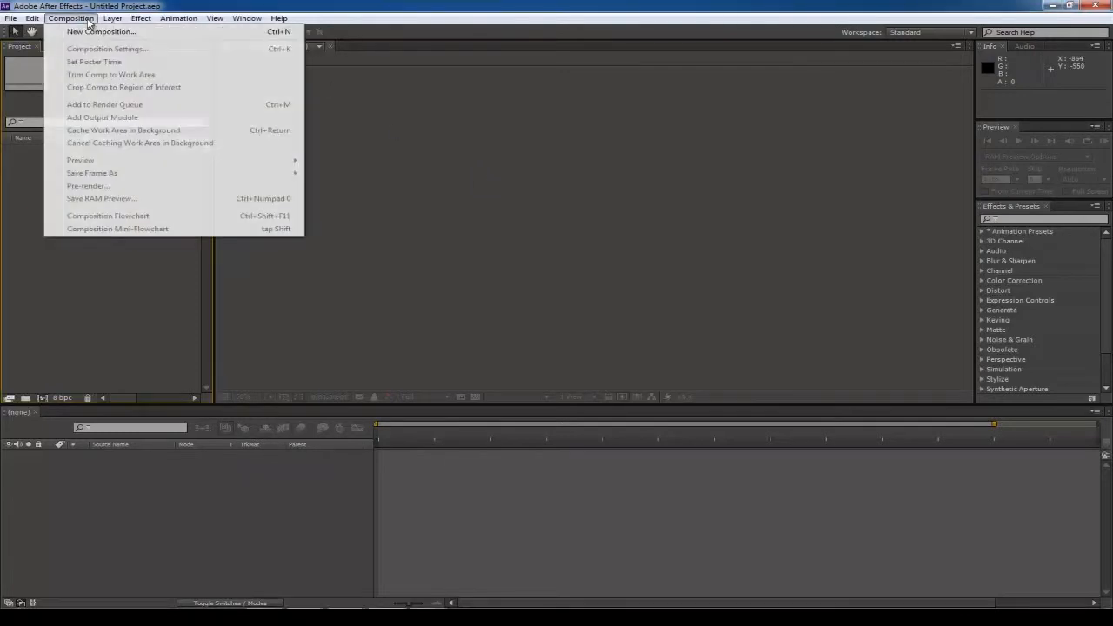
{"action": "left_click", "coordinate": [95, 32]}
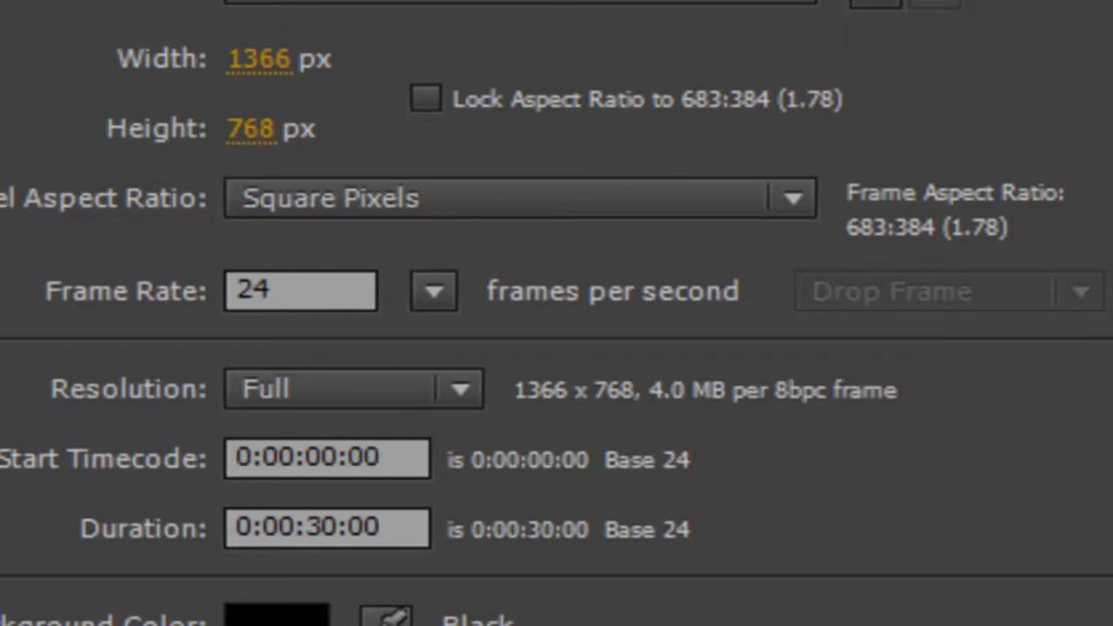
{"action": "left_click", "coordinate": [743, 5]}
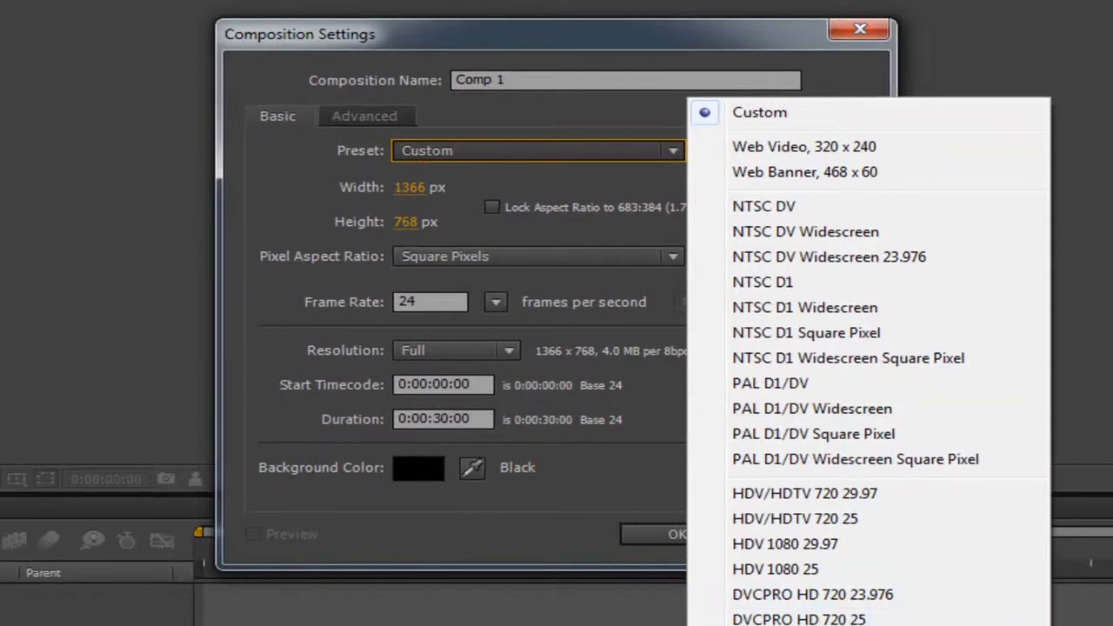
{"action": "left_click", "coordinate": [800, 622]}
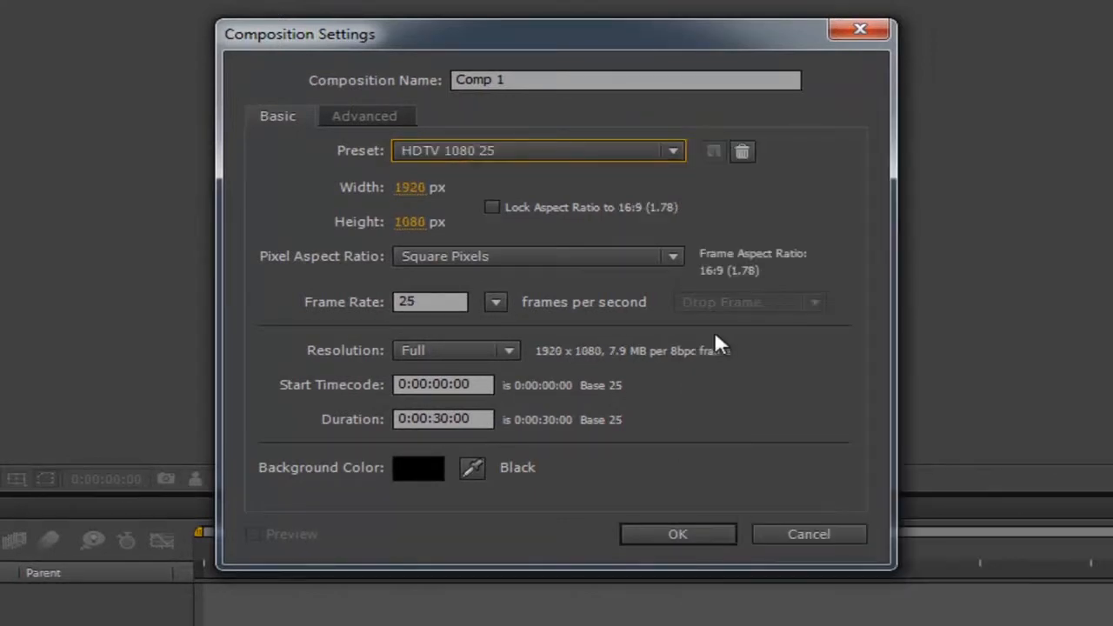
{"action": "left_click", "coordinate": [432, 467]}
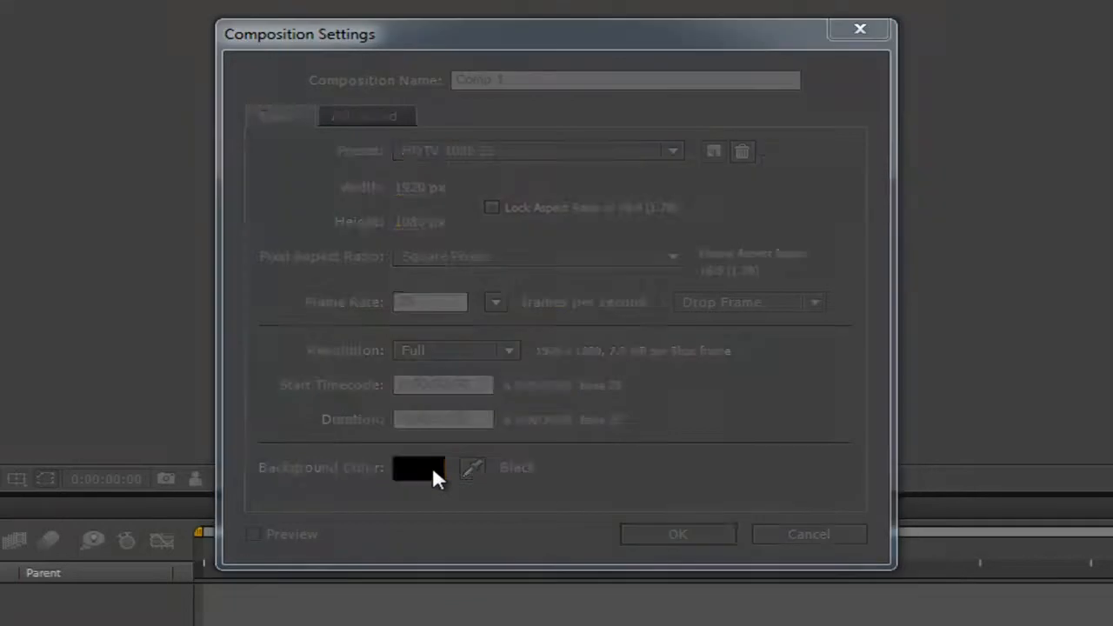
{"action": "left_click_drag", "start_coordinate": [603, 278], "coordinate": [608, 163]}
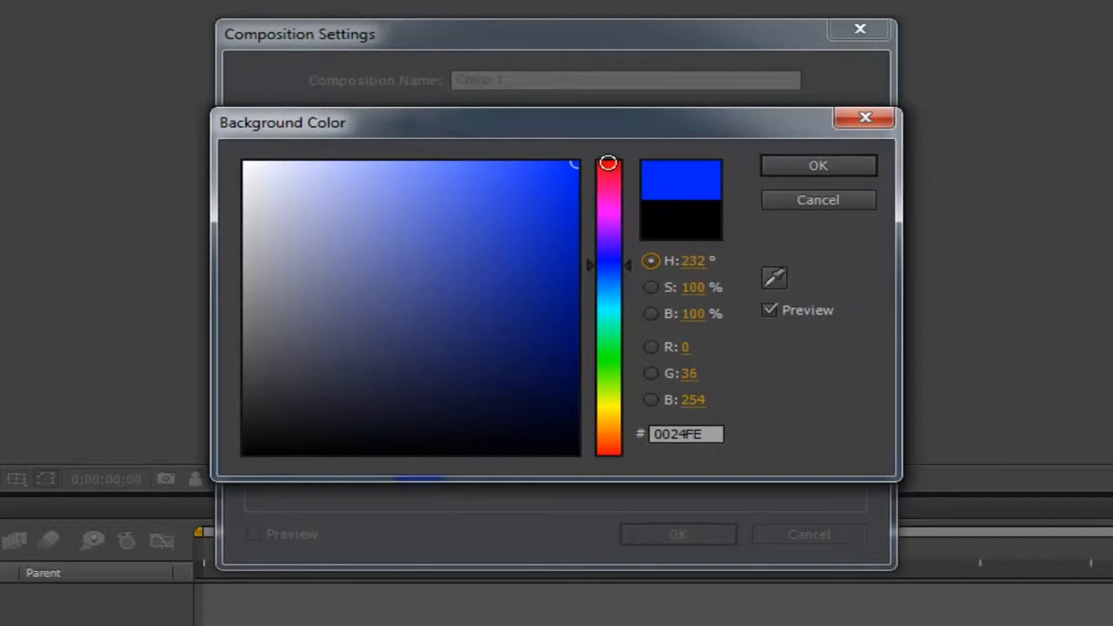
{"action": "left_click", "coordinate": [864, 167]}
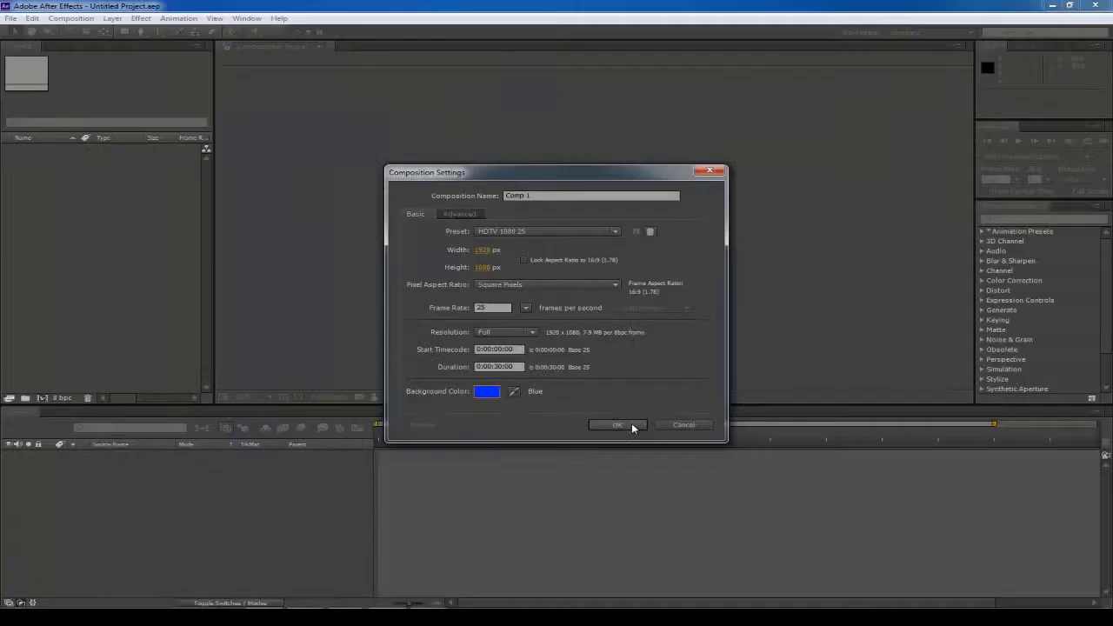
{"action": "left_click", "coordinate": [677, 534]}
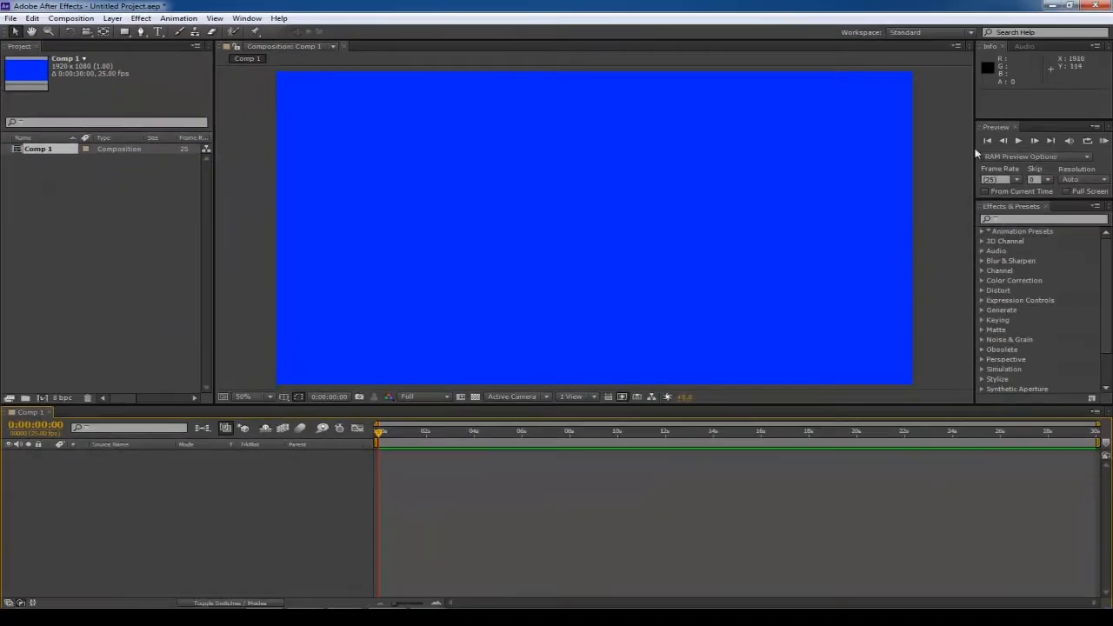
{"action": "left_click", "coordinate": [920, 33]}
{"action": "left_click", "coordinate": [924, 36]}
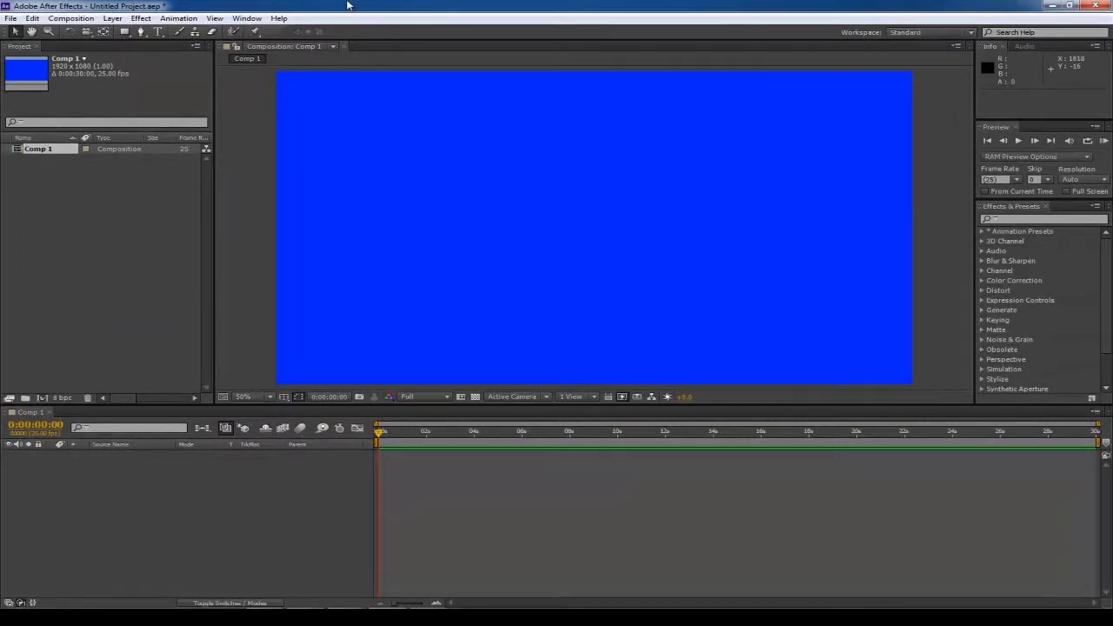
{"action": "left_click", "coordinate": [959, 34]}
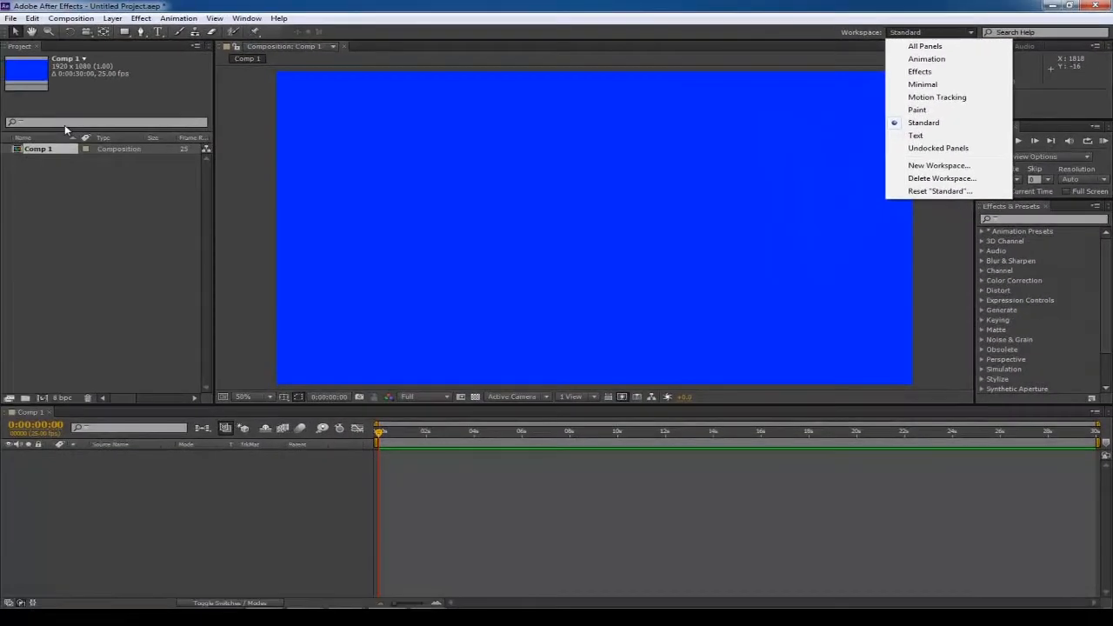
{"action": "left_click", "coordinate": [108, 203]}
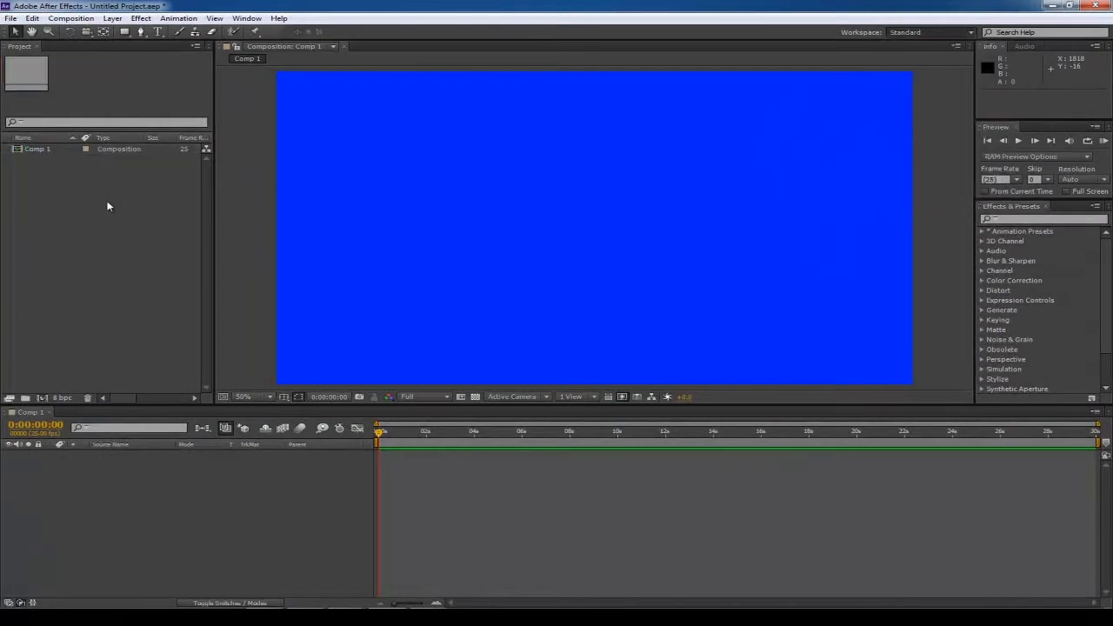
{"action": "left_click", "coordinate": [318, 119]}
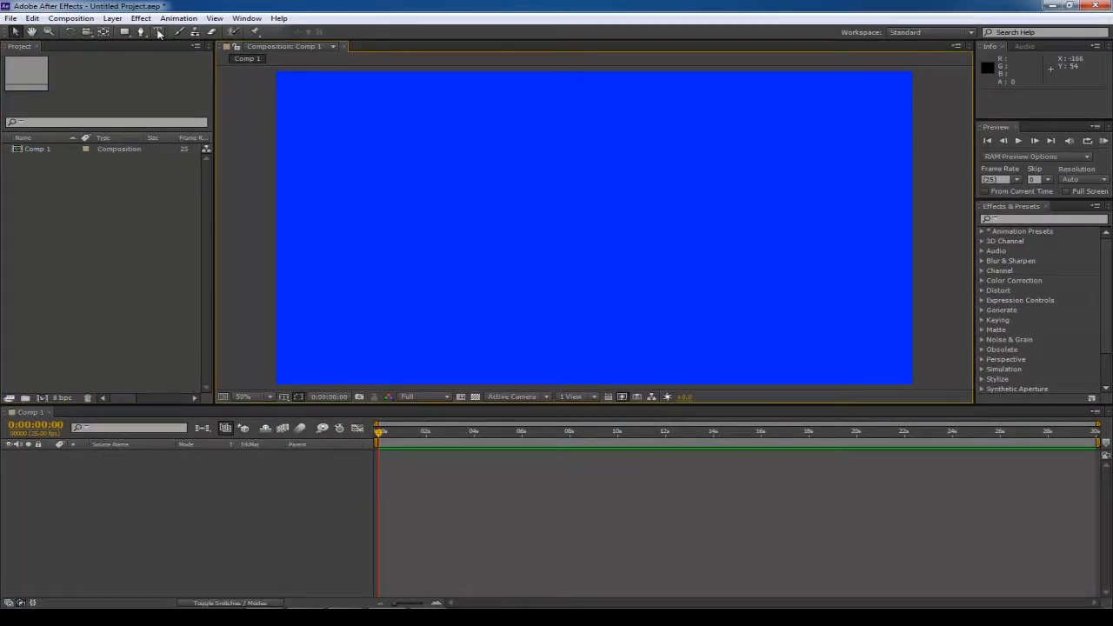
Step: Activate the Type tool and set its font to Vivaldi with a size of 209 px
{"action": "left_click", "coordinate": [159, 32]}
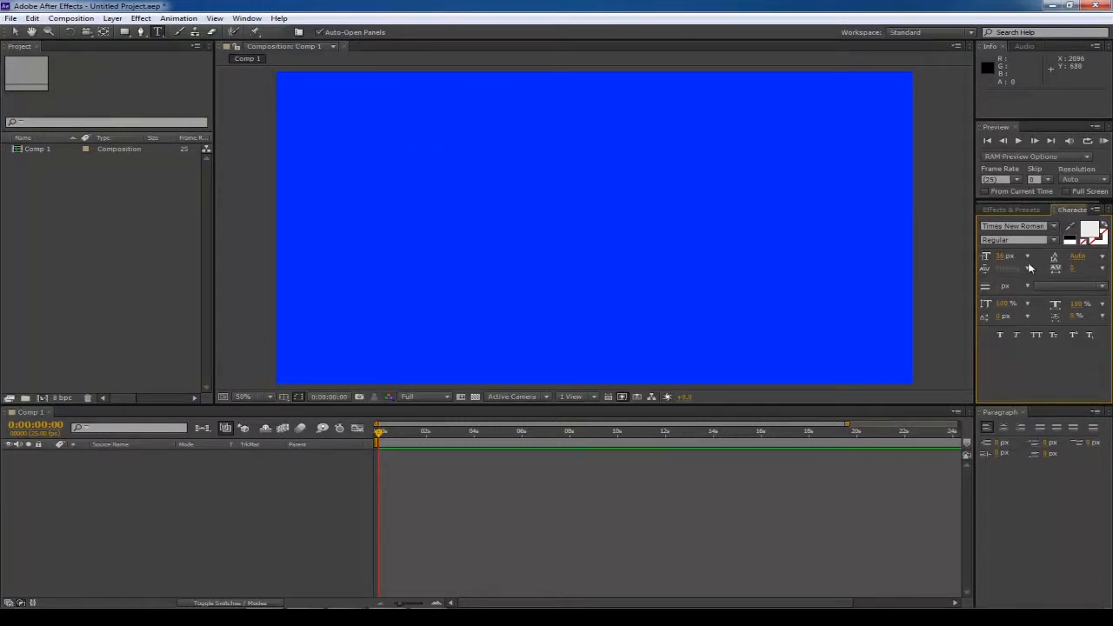
{"action": "left_click", "coordinate": [1009, 257]}
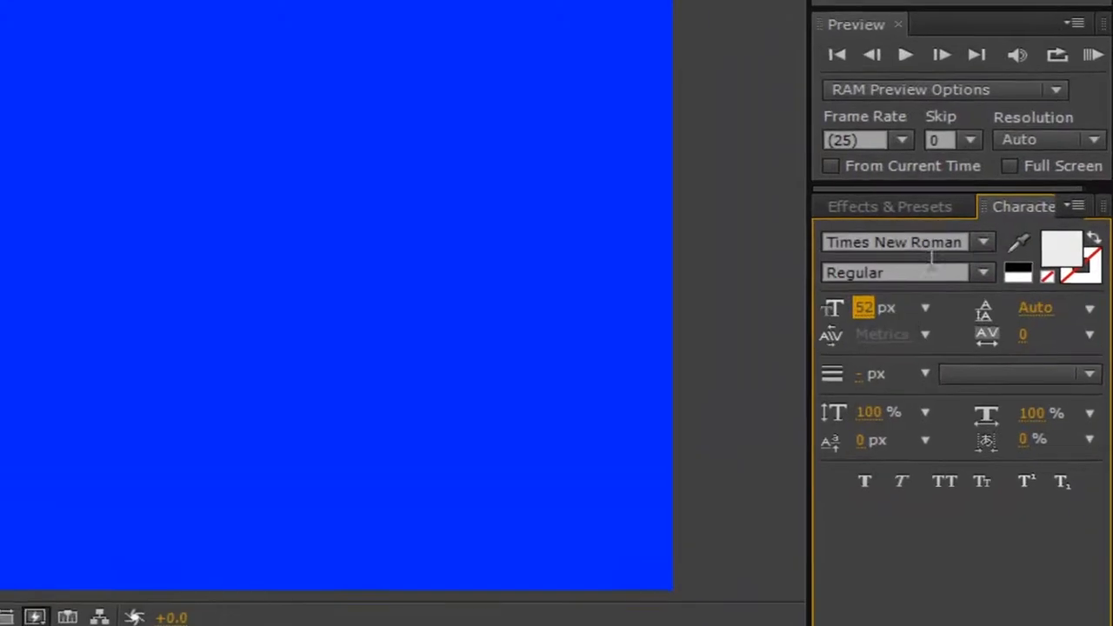
{"action": "left_click", "coordinate": [1036, 230]}
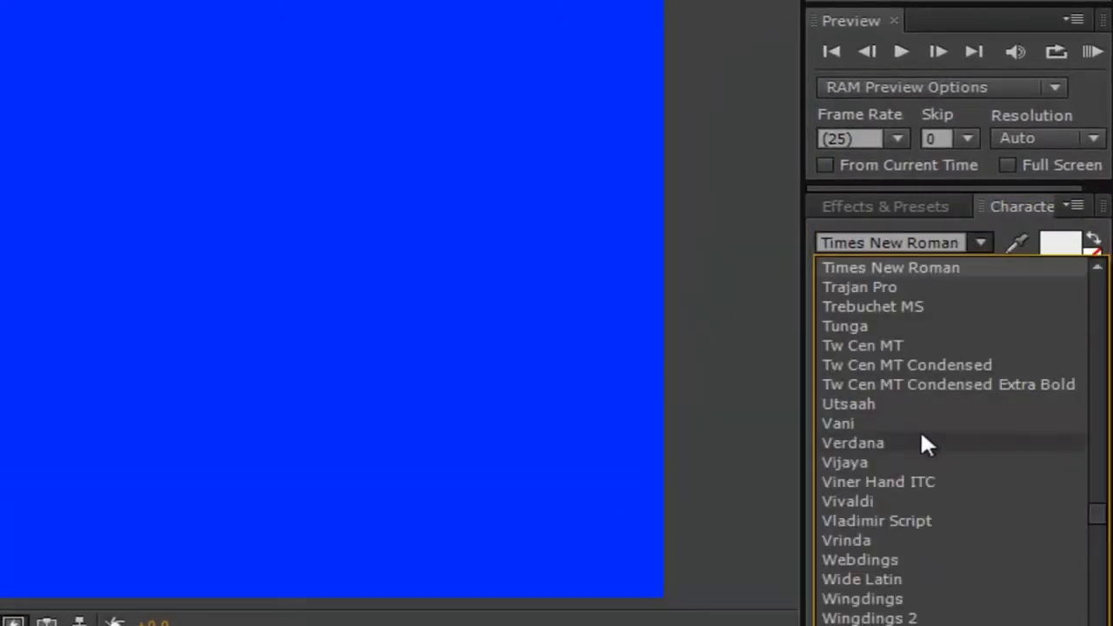
{"action": "scroll", "coordinate": [922, 435], "scroll_direction": "down", "scroll_amount": 1}
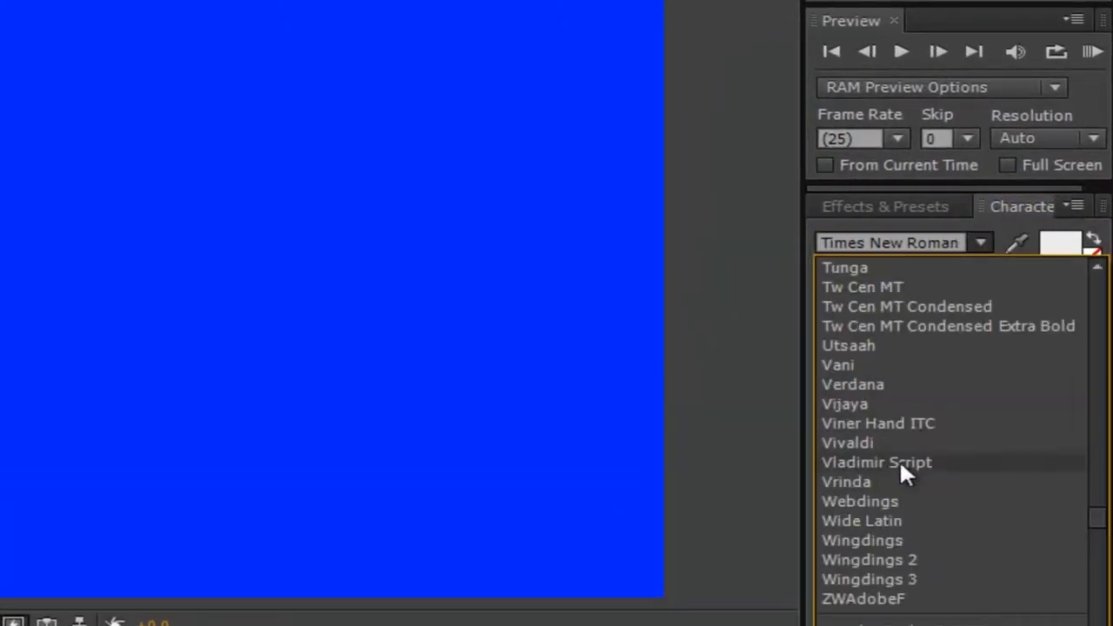
{"action": "left_click", "coordinate": [899, 446]}
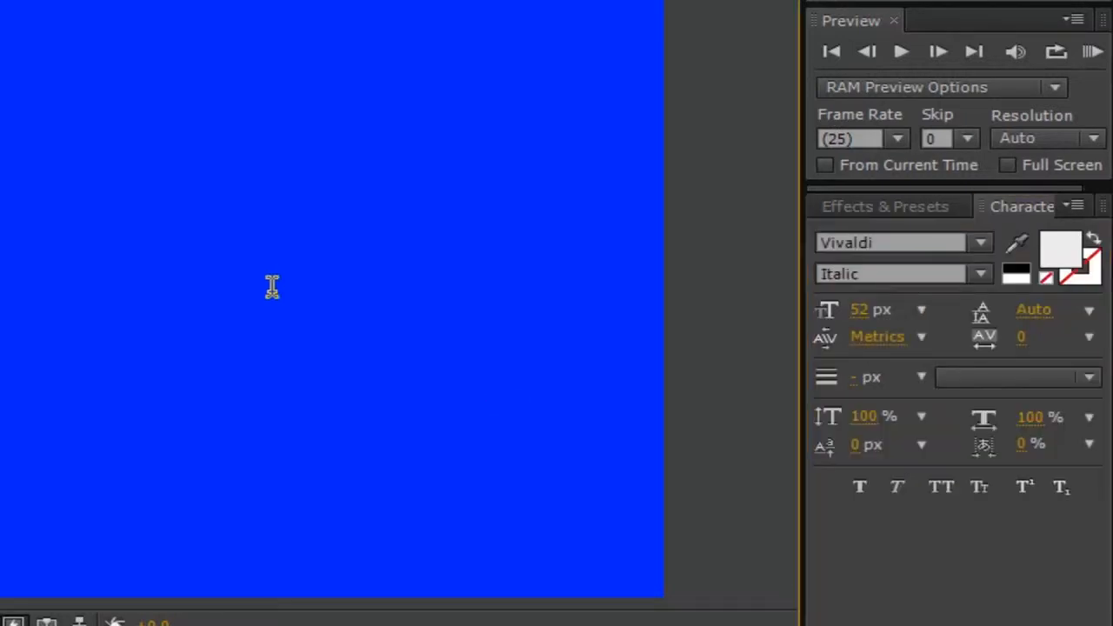
{"action": "left_click_drag", "start_coordinate": [861, 317], "coordinate": [1104, 323]}
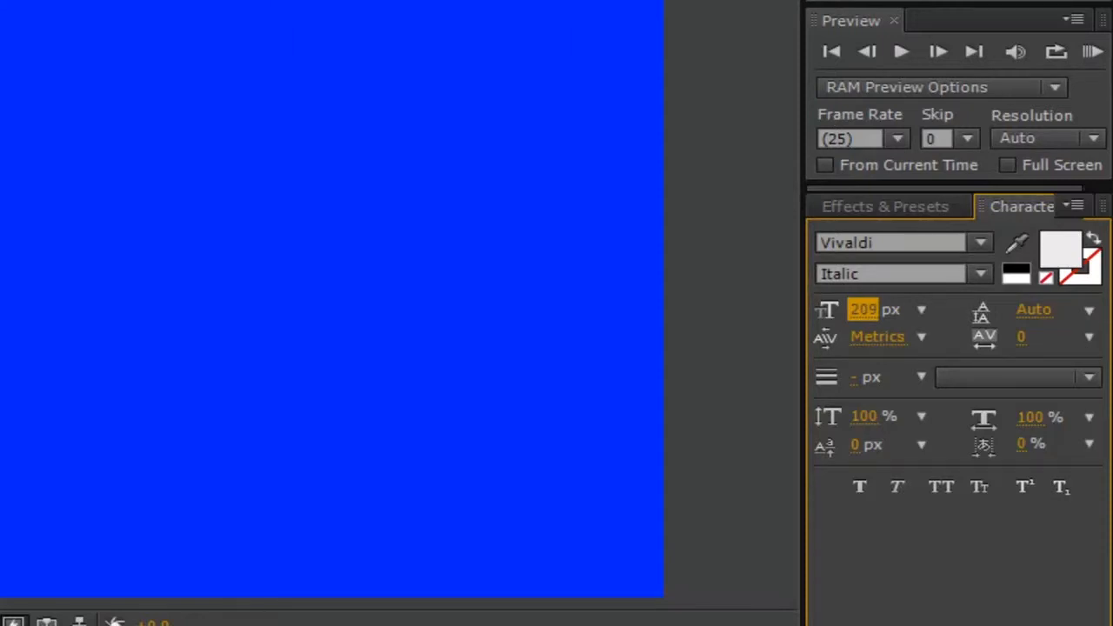
Step: Add the text ADOBE to the composition and move it horizontally to about position 386, 540
{"action": "type", "text": "A"}
{"action": "type", "text": "DO"}
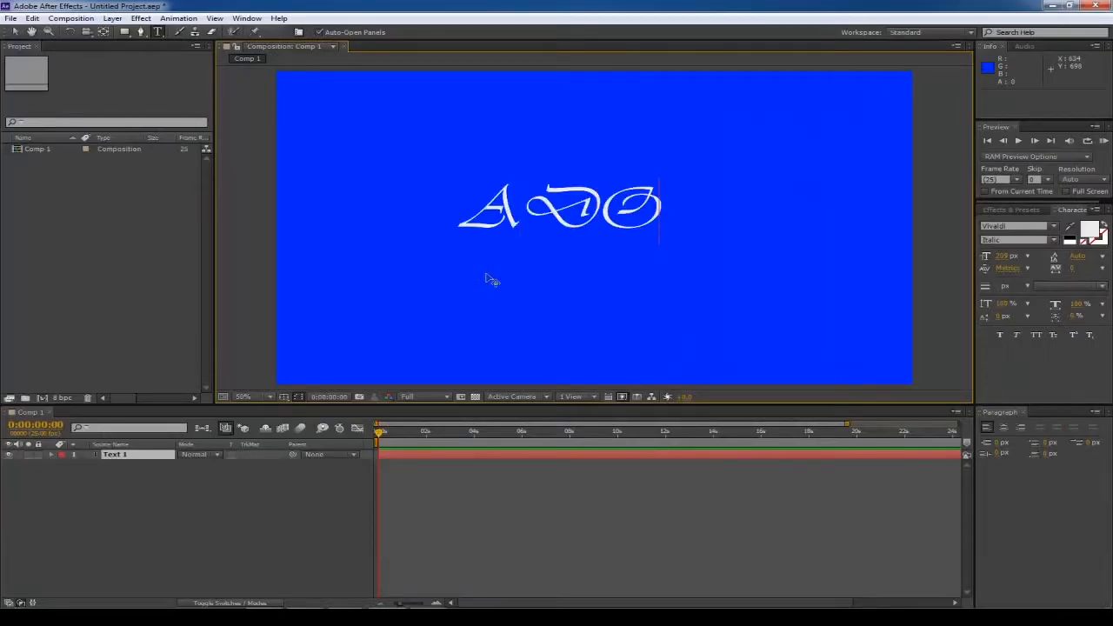
{"action": "type", "text": "BE"}
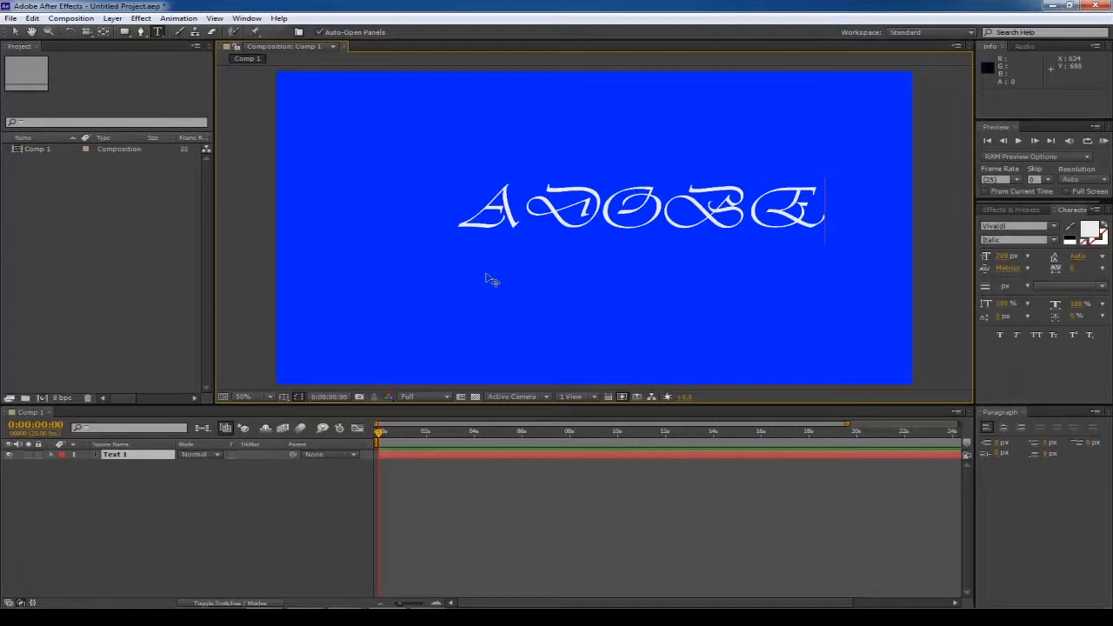
{"action": "left_click", "coordinate": [15, 32]}
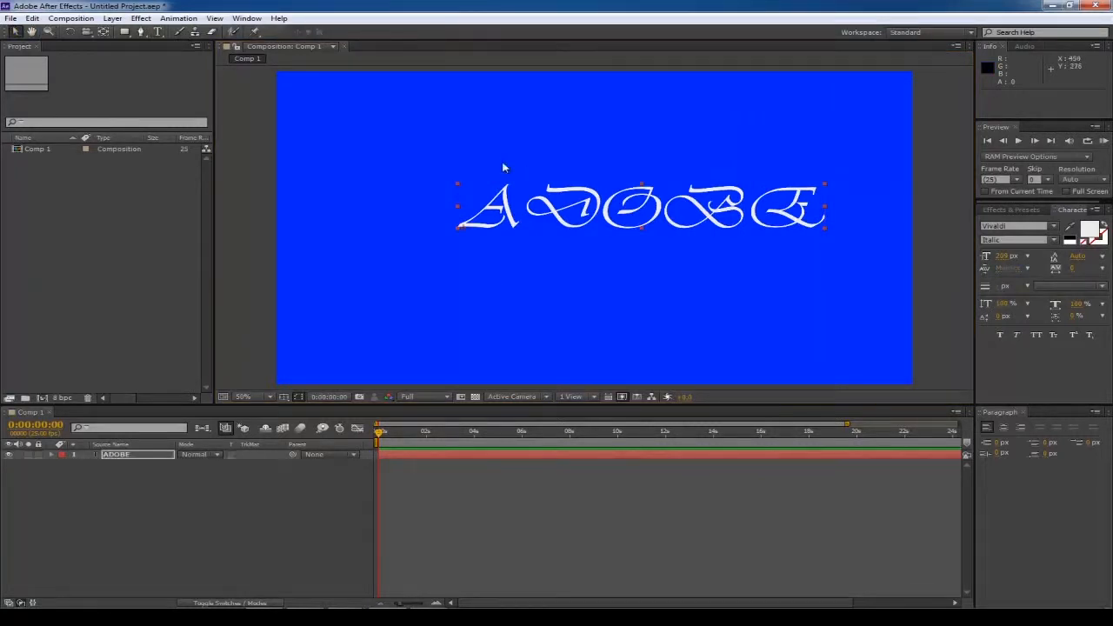
{"action": "left_click_drag", "start_coordinate": [736, 224], "coordinate": [675, 224]}
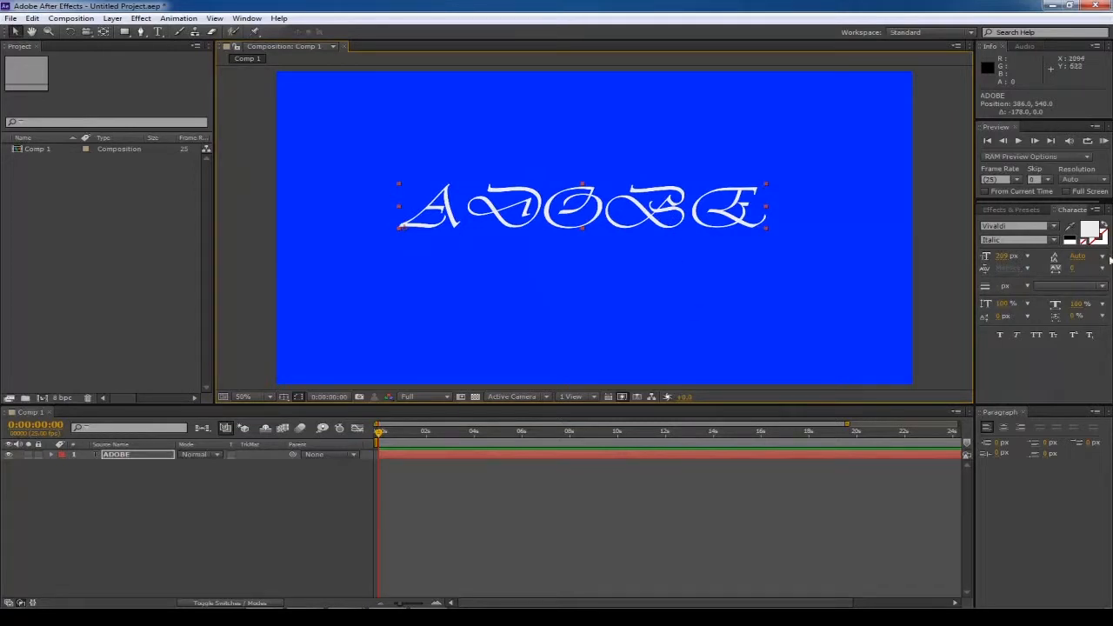
Step: Change the ADOBE text's font to Stencil at 316 px and reposition it to about 344, 612
{"action": "left_click", "coordinate": [1054, 227]}
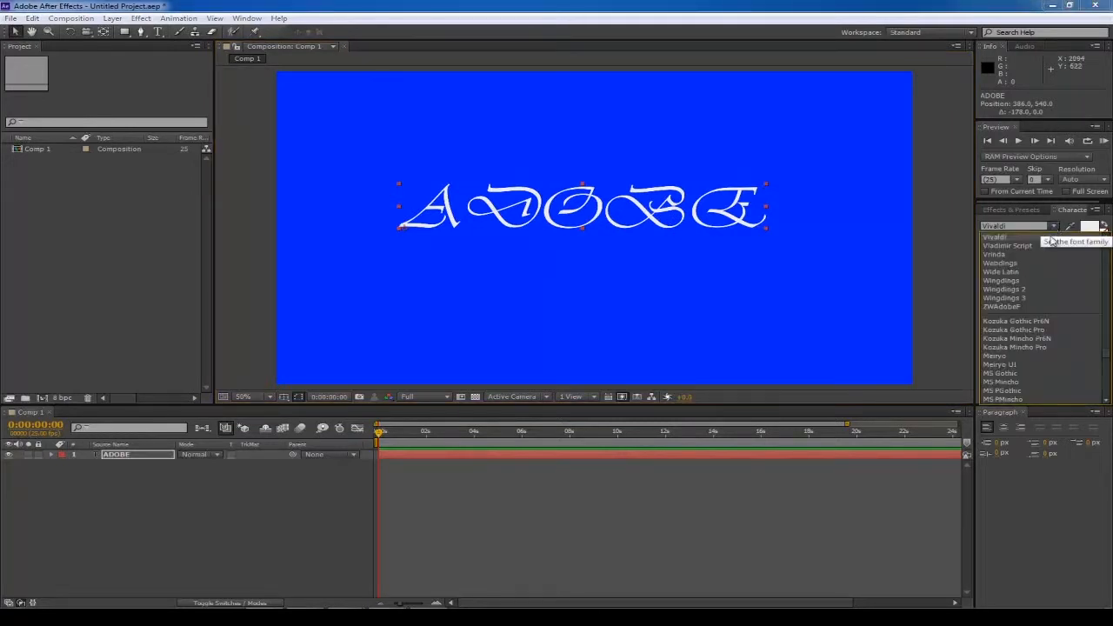
{"action": "scroll", "coordinate": [1006, 261], "scroll_direction": "up", "scroll_amount": 10}
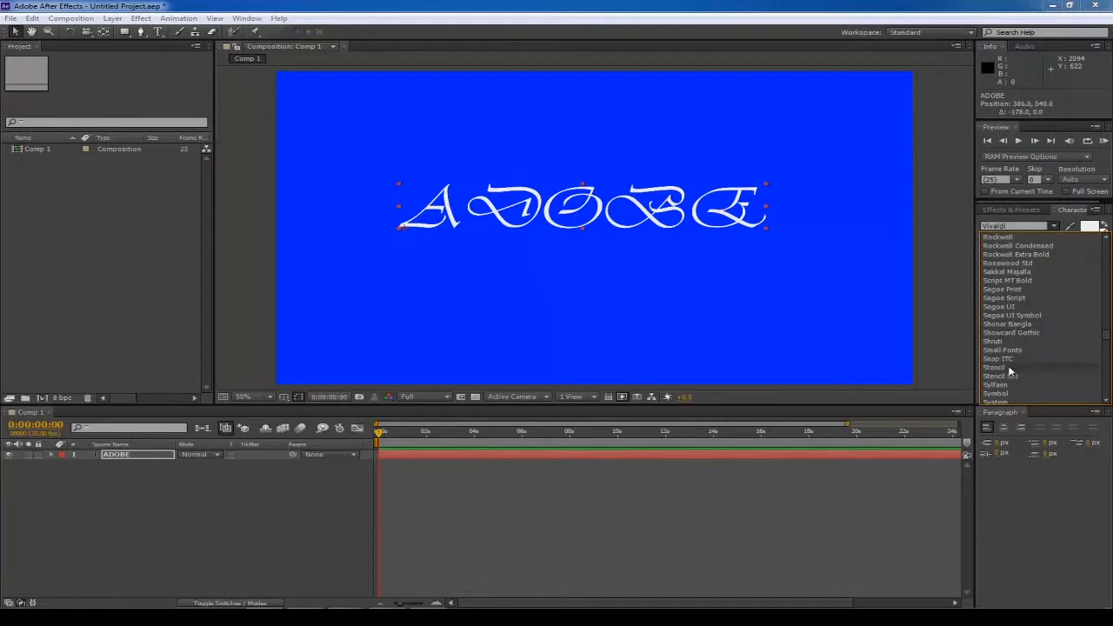
{"action": "left_click", "coordinate": [1010, 372]}
{"action": "left_click_drag", "start_coordinate": [614, 208], "coordinate": [698, 214]}
{"action": "left_click_drag", "start_coordinate": [1003, 257], "coordinate": [1035, 257]}
{"action": "left_click_drag", "start_coordinate": [632, 205], "coordinate": [546, 225]}
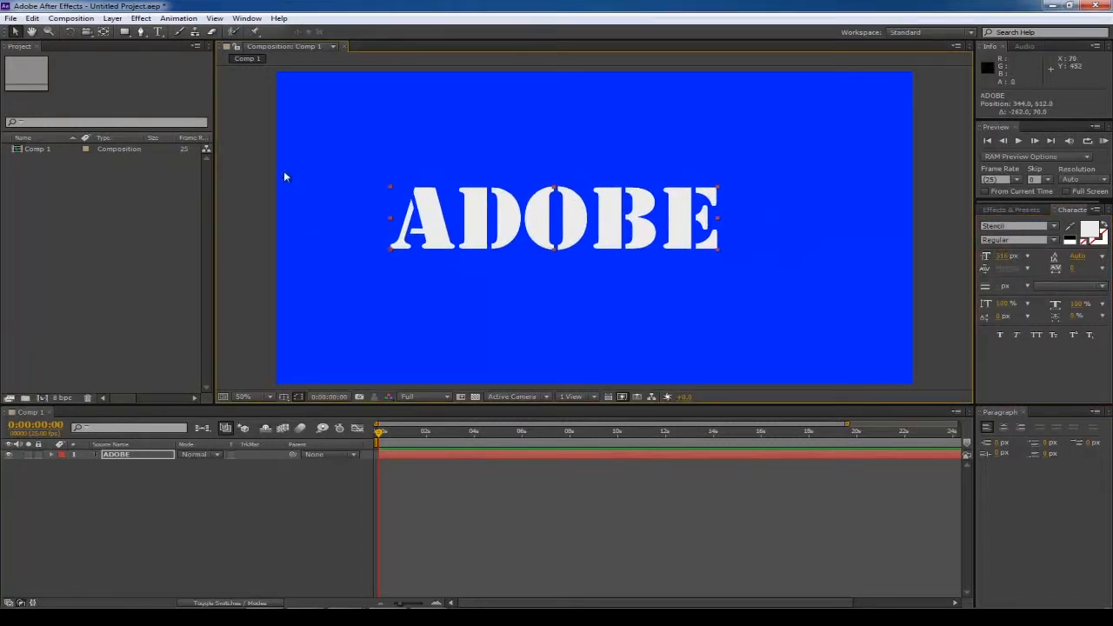
Step: Change the fill colour of the whole ADOBE text to a bright yellow
{"action": "double_click", "coordinate": [695, 220]}
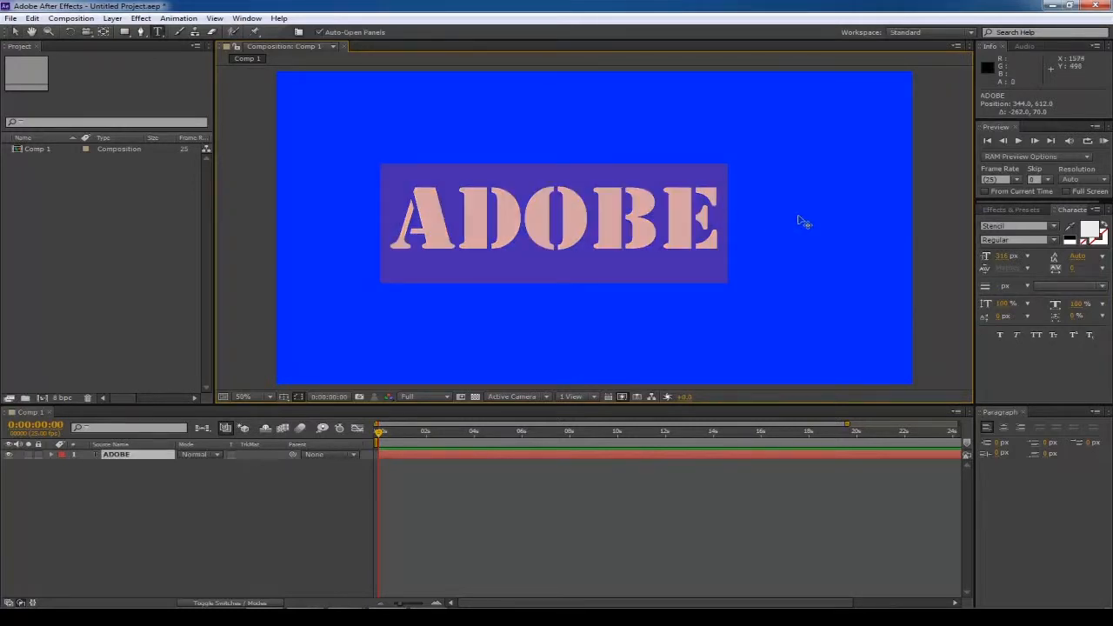
{"action": "left_click", "coordinate": [1097, 231]}
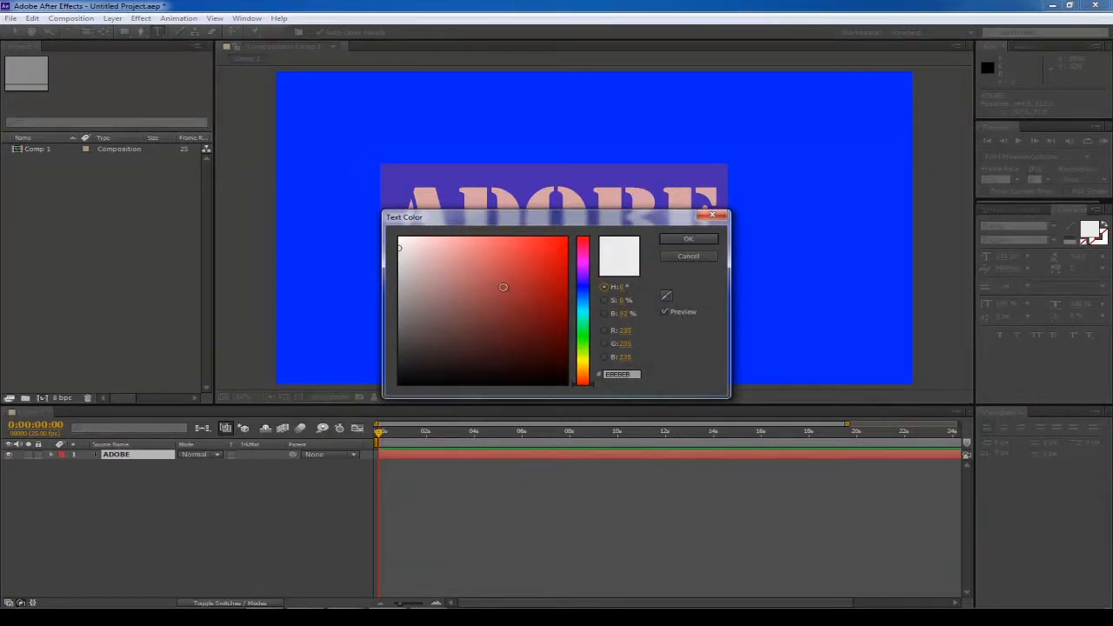
{"action": "left_click", "coordinate": [584, 362]}
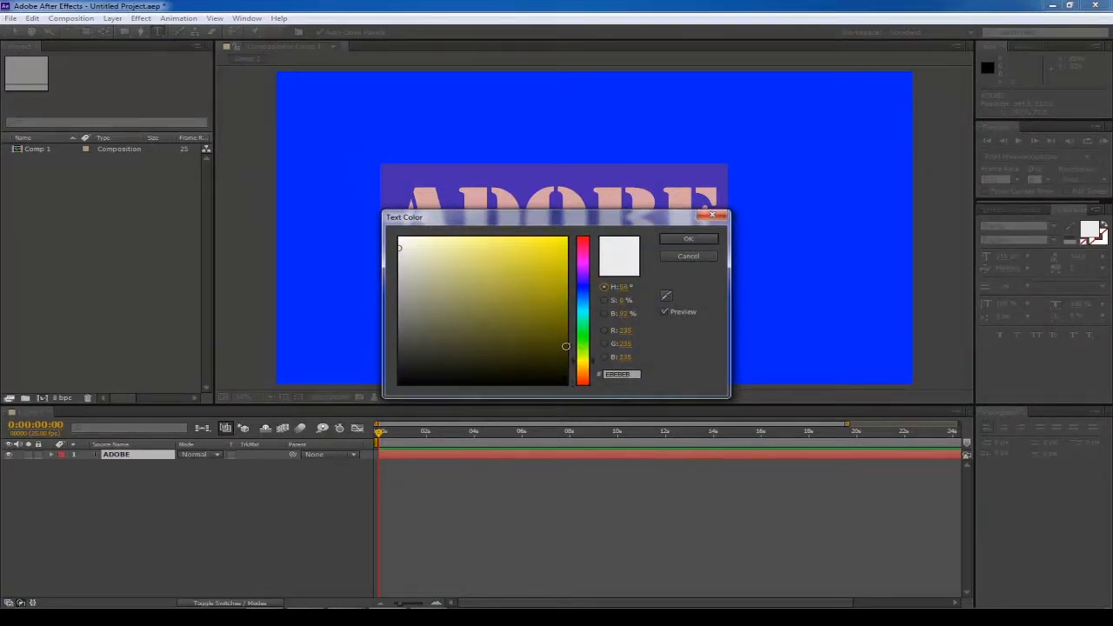
{"action": "left_click", "coordinate": [556, 252]}
{"action": "left_click", "coordinate": [688, 239]}
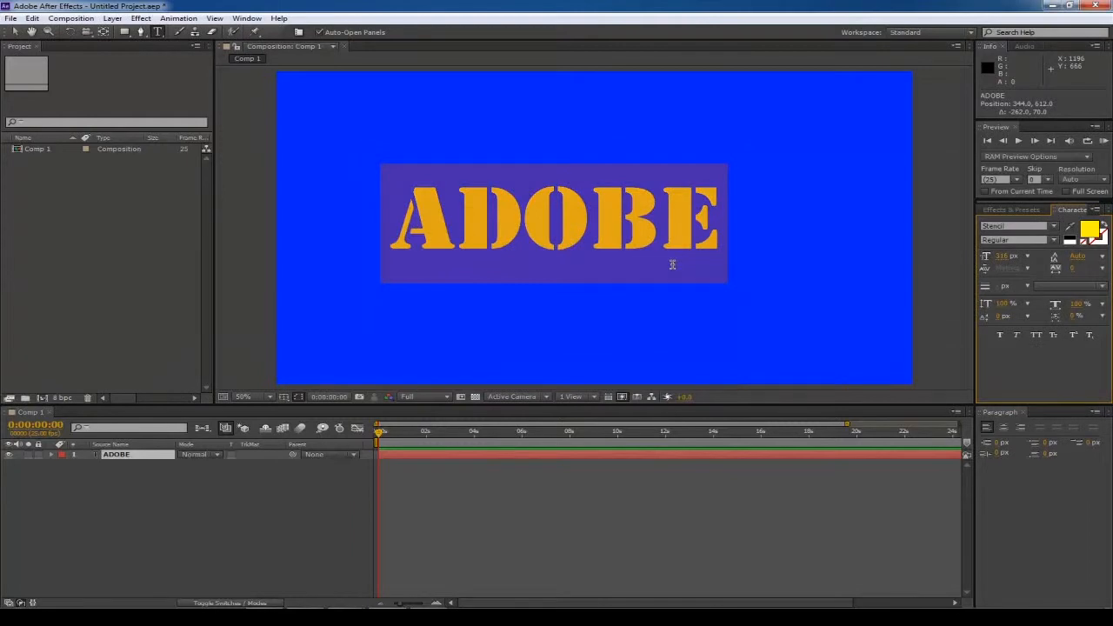
Step: Move the ADOBE text to about position 460, 596 to centre it horizontally, then deselect the layer
{"action": "left_click", "coordinate": [15, 31]}
{"action": "left_click_drag", "start_coordinate": [709, 219], "coordinate": [748, 213]}
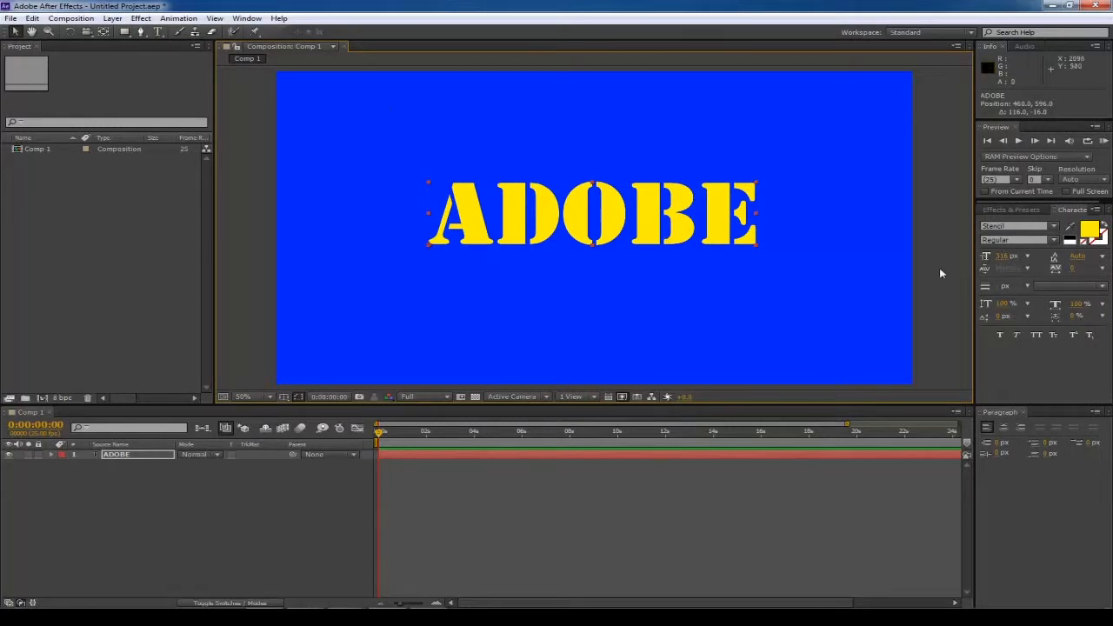
{"action": "left_click", "coordinate": [146, 481]}
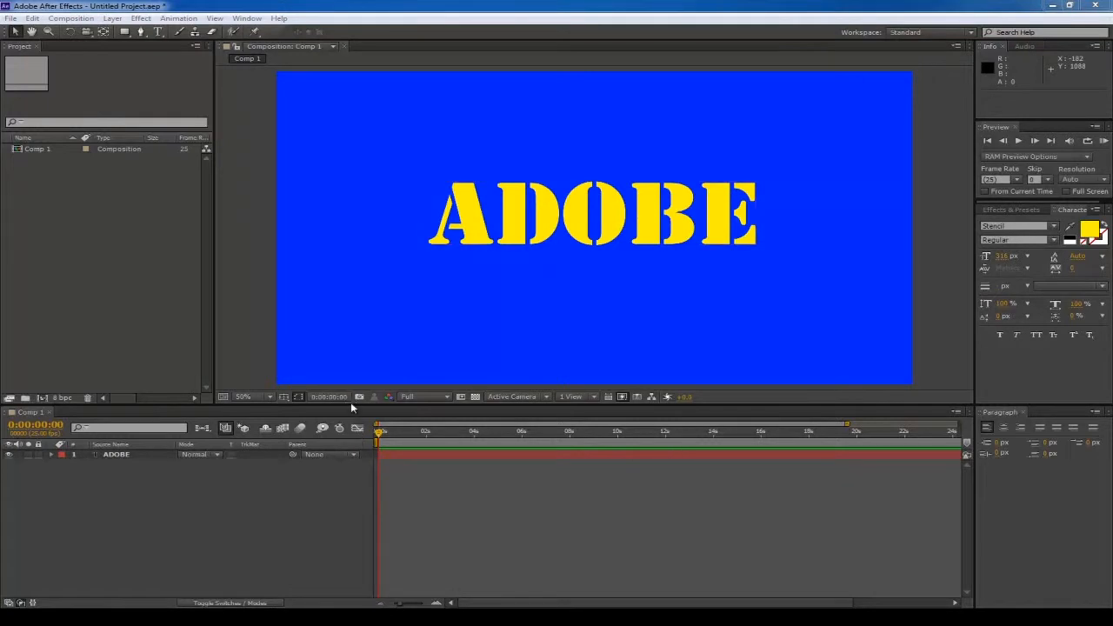
Step: Reduce the timeline's height and display the Switches column for its layers
{"action": "left_click_drag", "start_coordinate": [350, 404], "coordinate": [351, 459]}
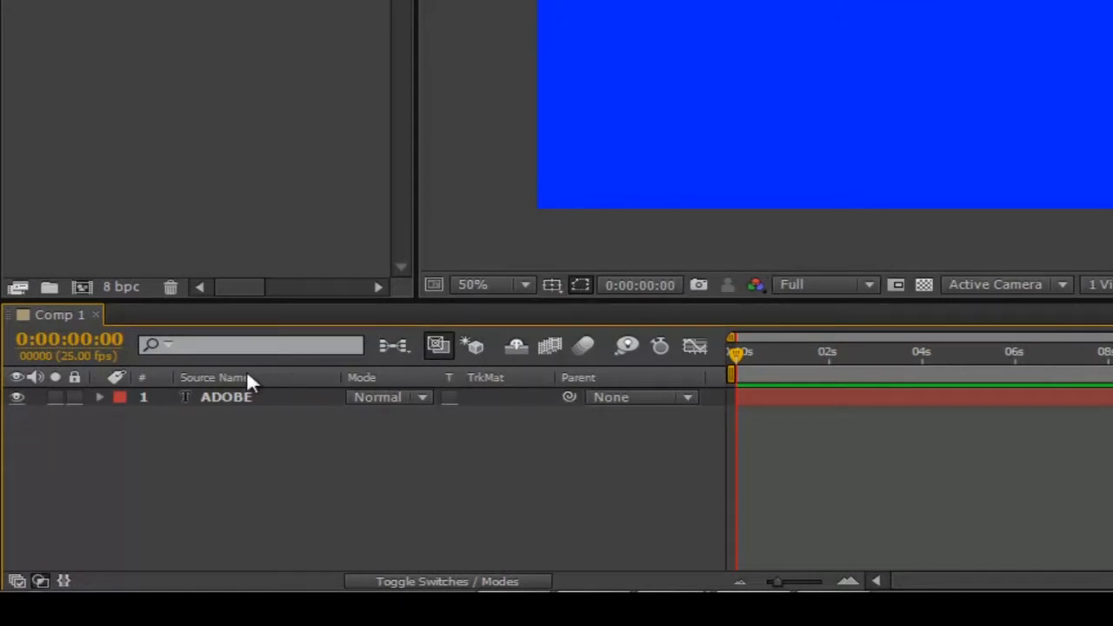
{"action": "right_click", "coordinate": [583, 374]}
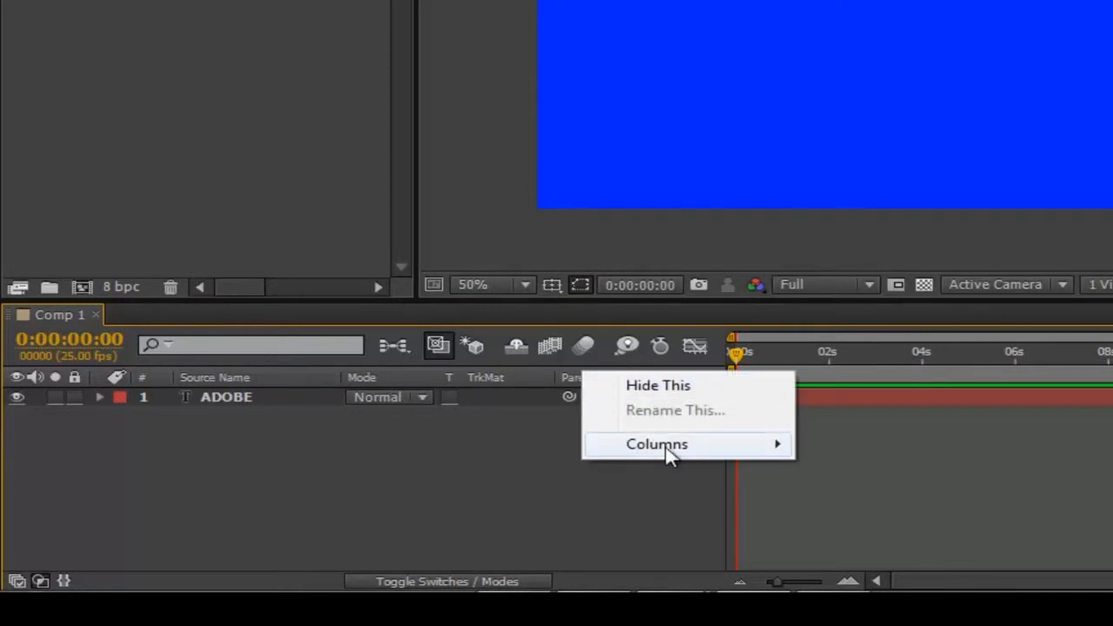
{"action": "mouse_move", "coordinate": [666, 452]}
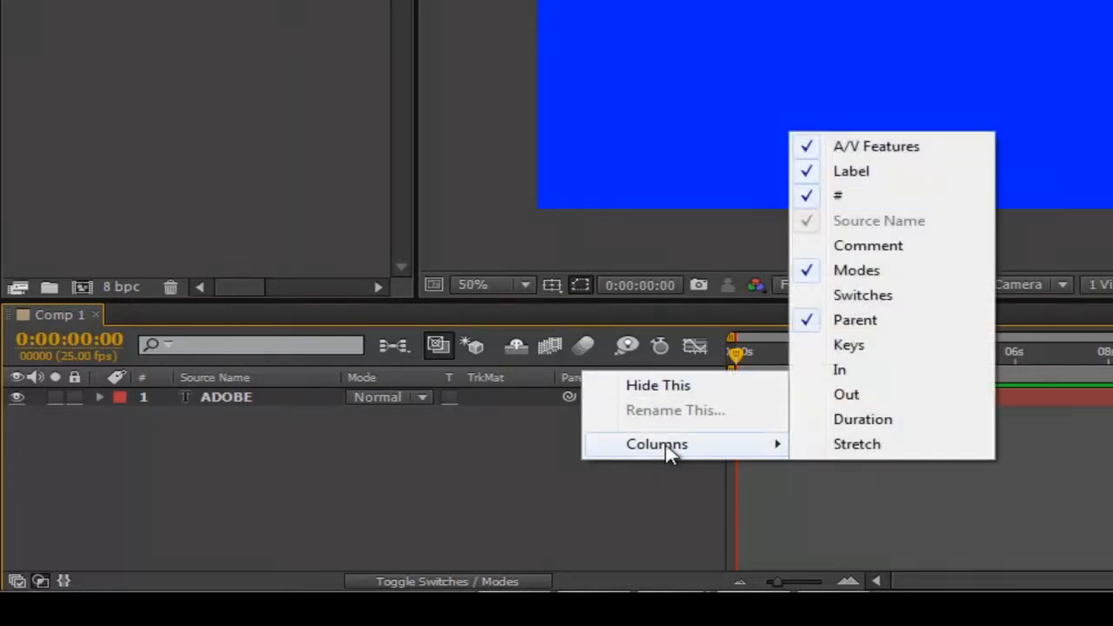
{"action": "left_click", "coordinate": [863, 296]}
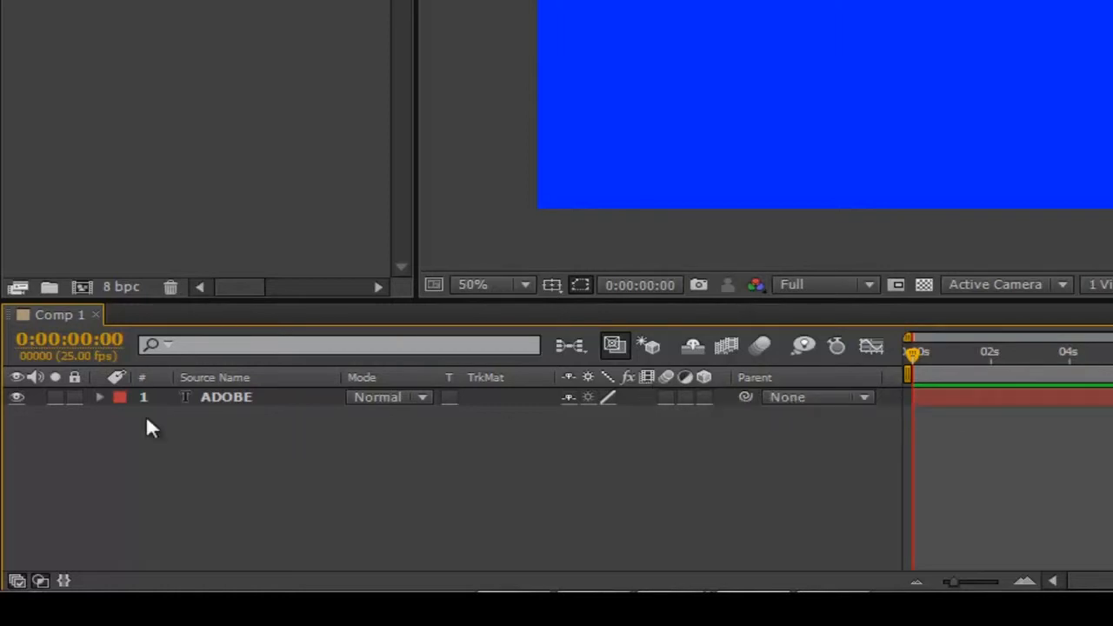
Step: Expand the ADOBE layer, examine the properties in its Text and Transform groups, and collapse both groups
{"action": "left_click", "coordinate": [99, 397]}
{"action": "scroll", "coordinate": [163, 419], "scroll_direction": "up", "scroll_amount": 1}
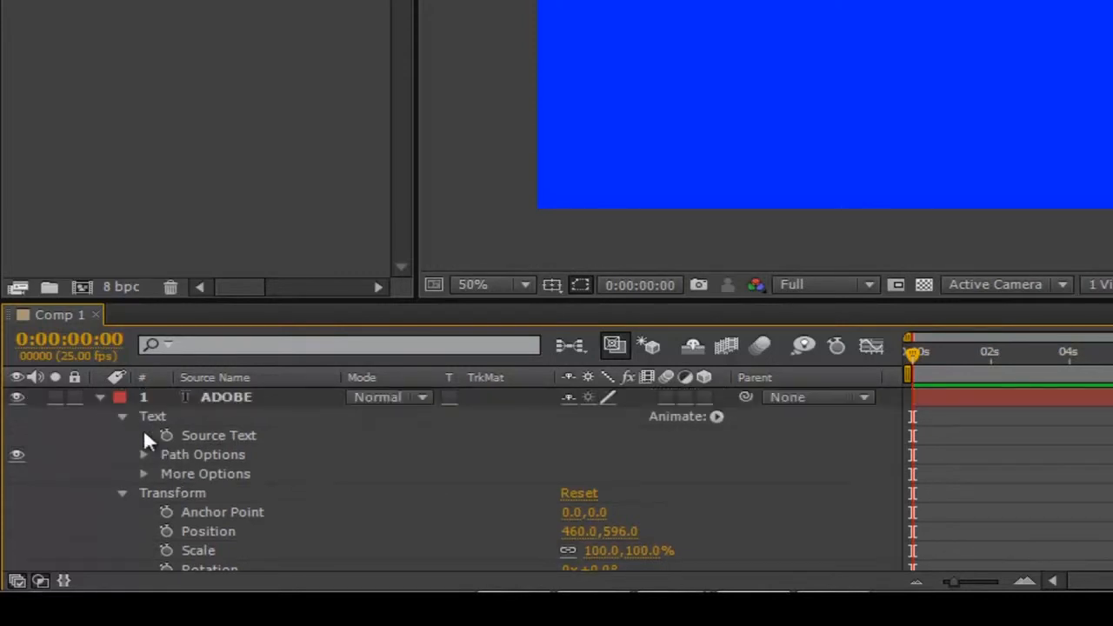
{"action": "left_click", "coordinate": [122, 493]}
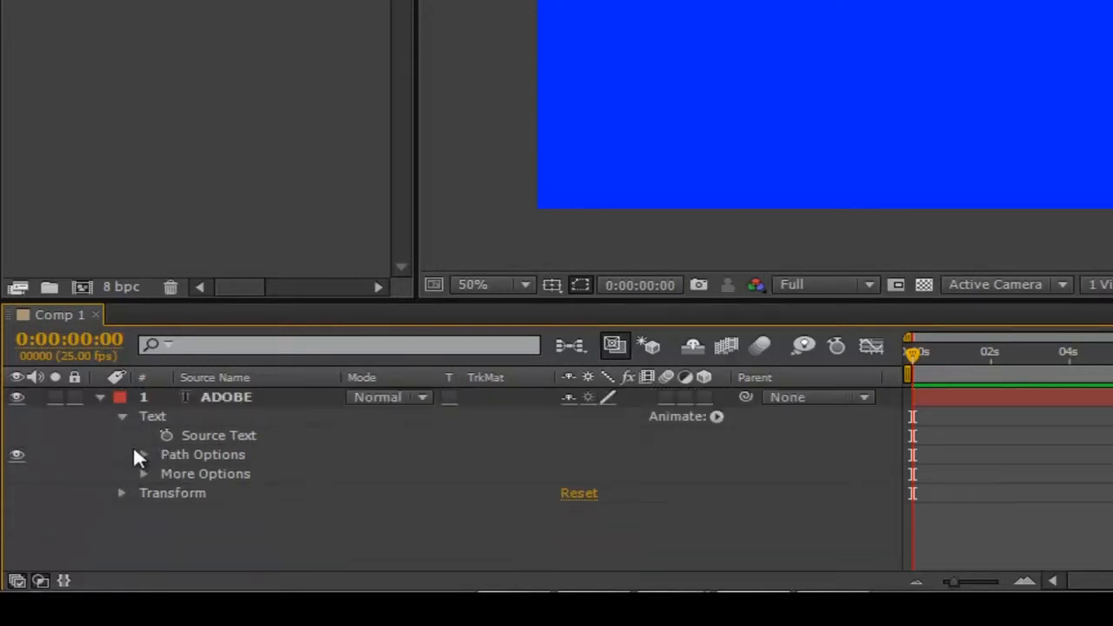
{"action": "left_click", "coordinate": [122, 417]}
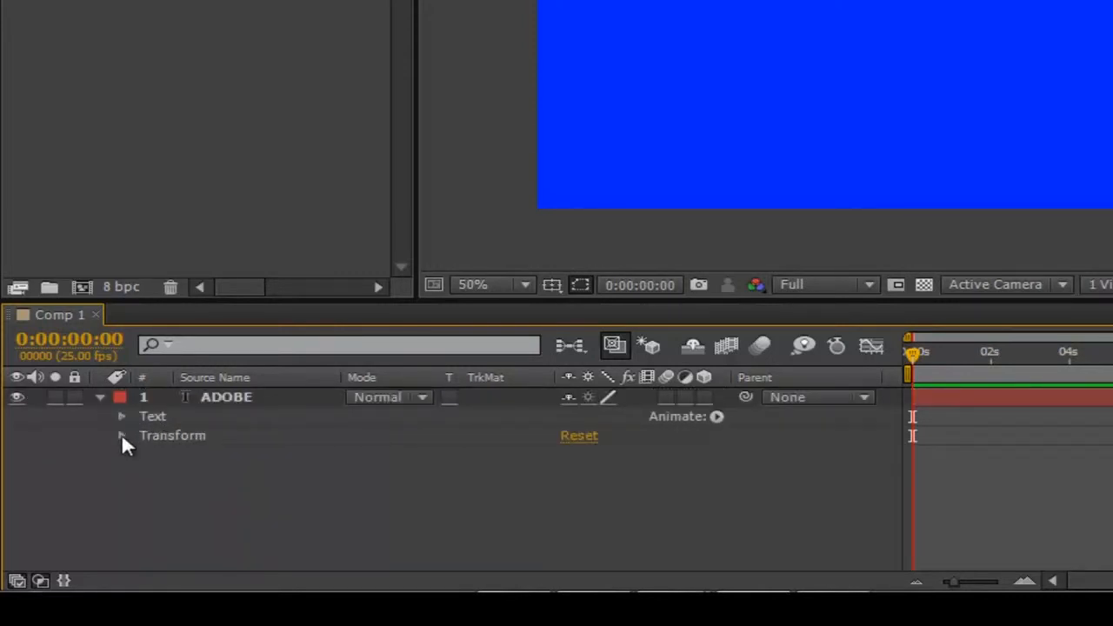
{"action": "left_click", "coordinate": [122, 435]}
{"action": "left_click", "coordinate": [122, 416]}
{"action": "scroll", "coordinate": [217, 443], "scroll_direction": "down", "scroll_amount": 1}
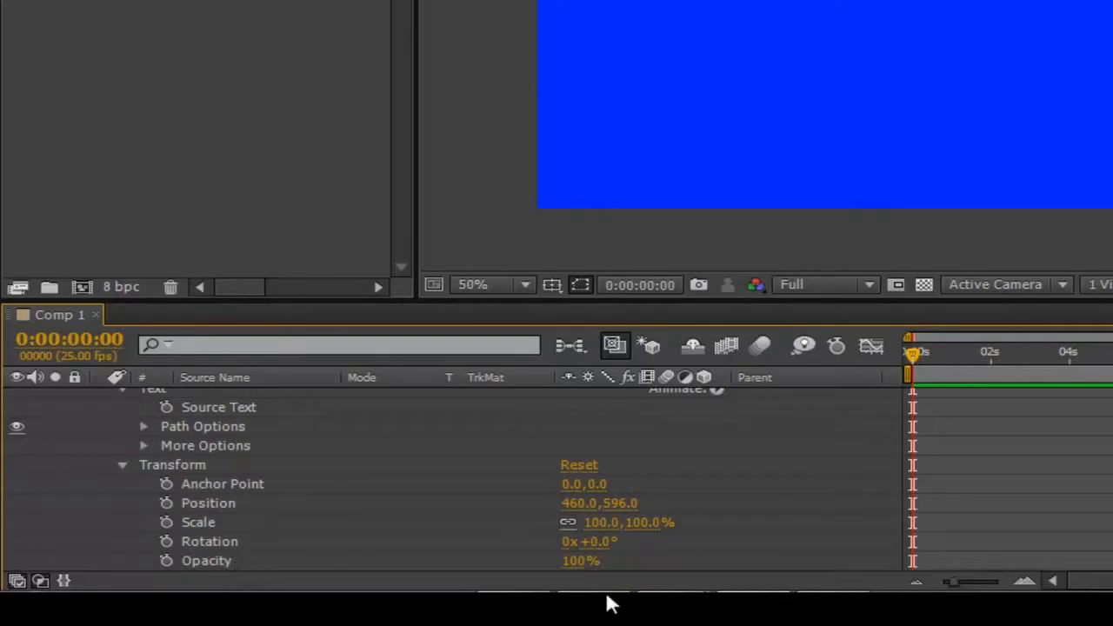
{"action": "left_click_drag", "start_coordinate": [581, 561], "coordinate": [769, 559]}
{"action": "scroll", "coordinate": [127, 512], "scroll_direction": "up", "scroll_amount": 1}
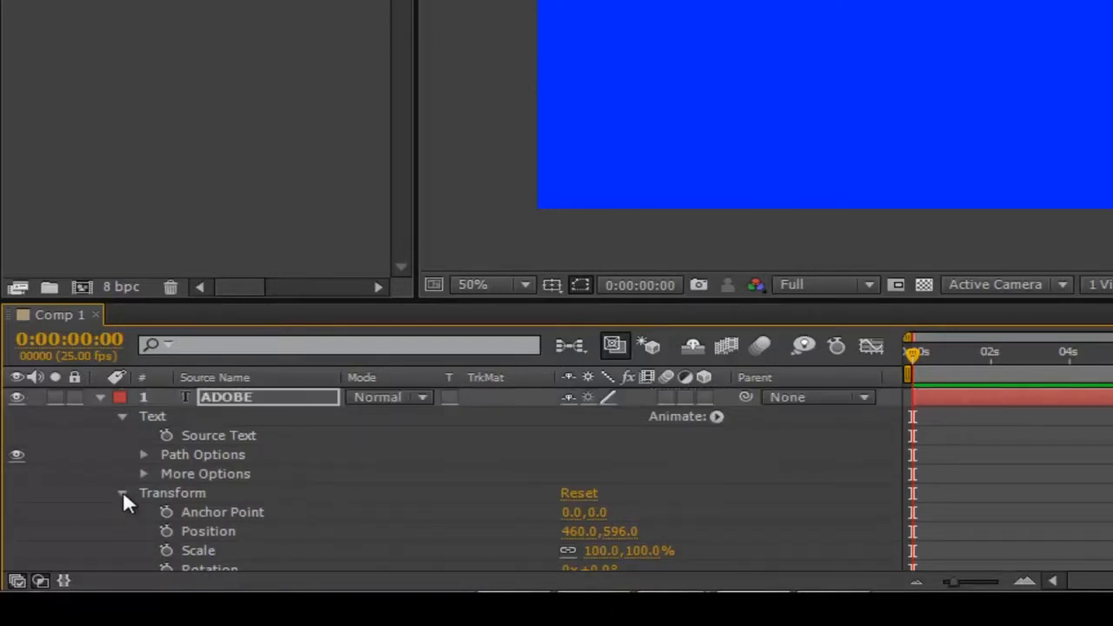
{"action": "left_click", "coordinate": [123, 494]}
{"action": "left_click", "coordinate": [121, 417]}
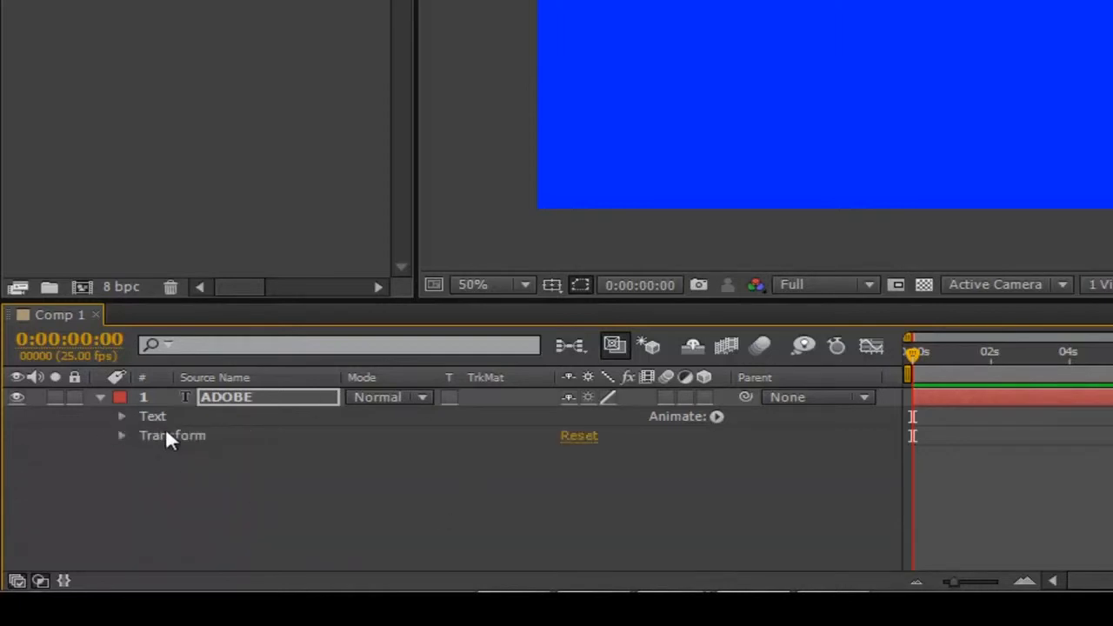
{"action": "left_click", "coordinate": [121, 436]}
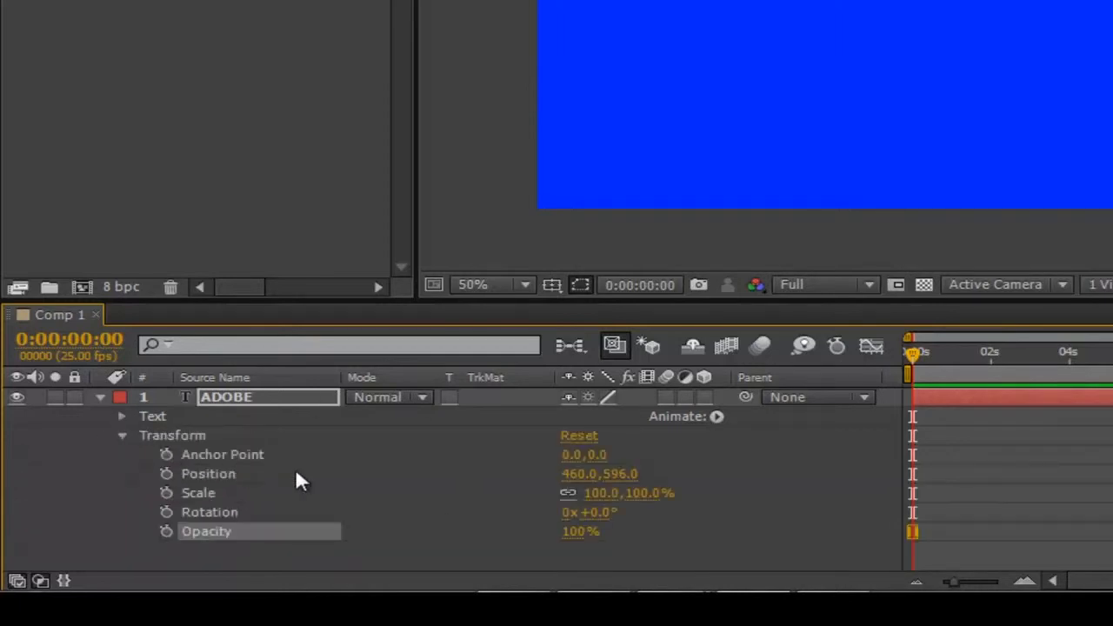
{"action": "left_click", "coordinate": [120, 416]}
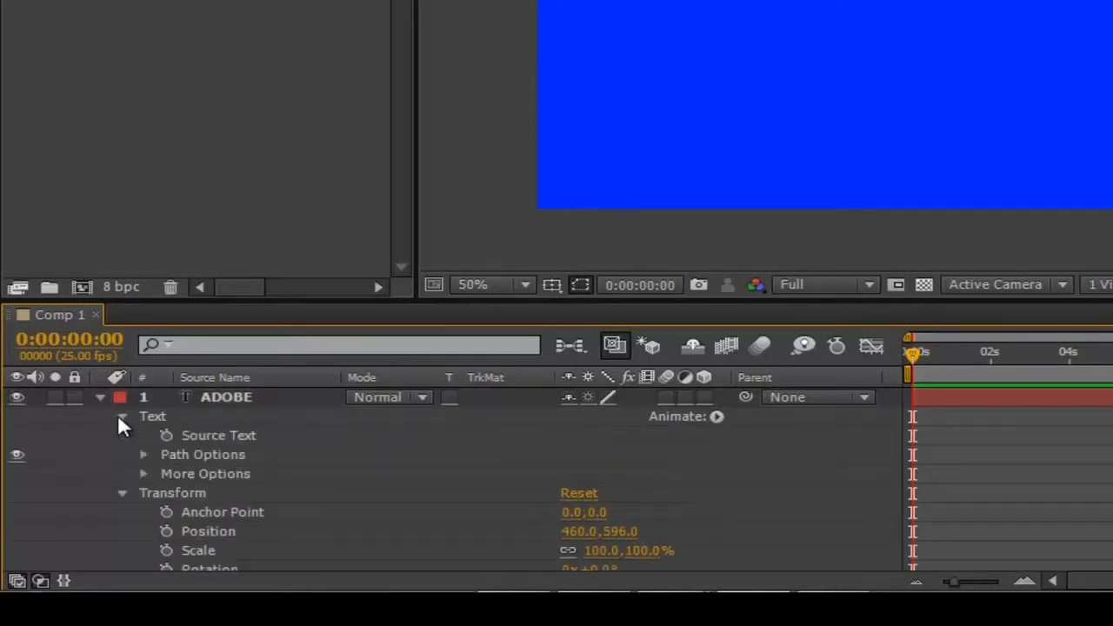
{"action": "left_click", "coordinate": [122, 493]}
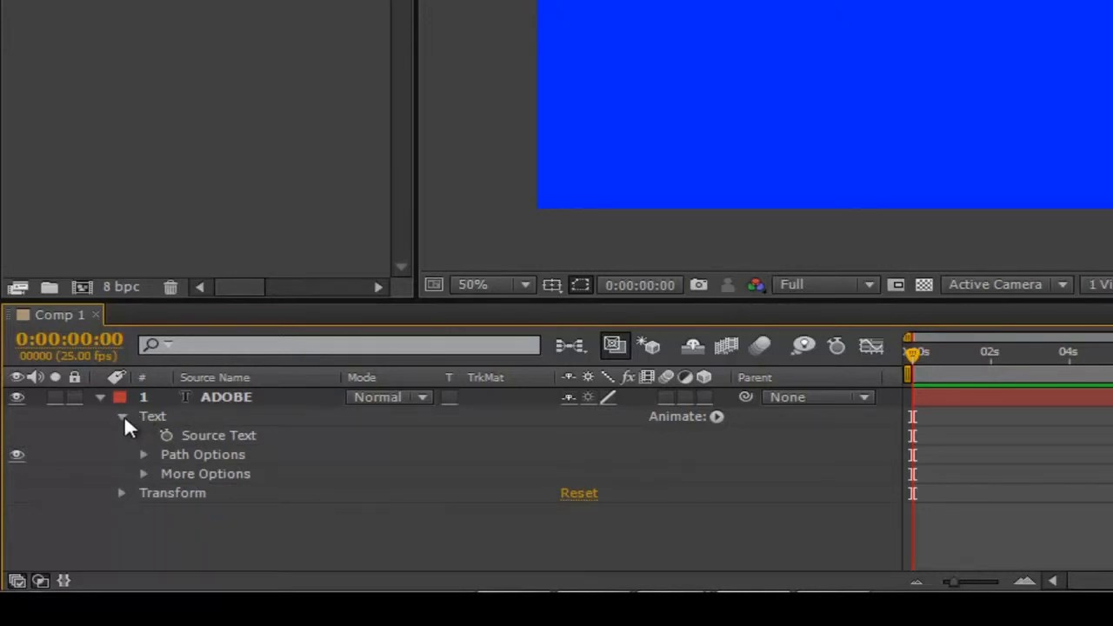
{"action": "left_click", "coordinate": [122, 417]}
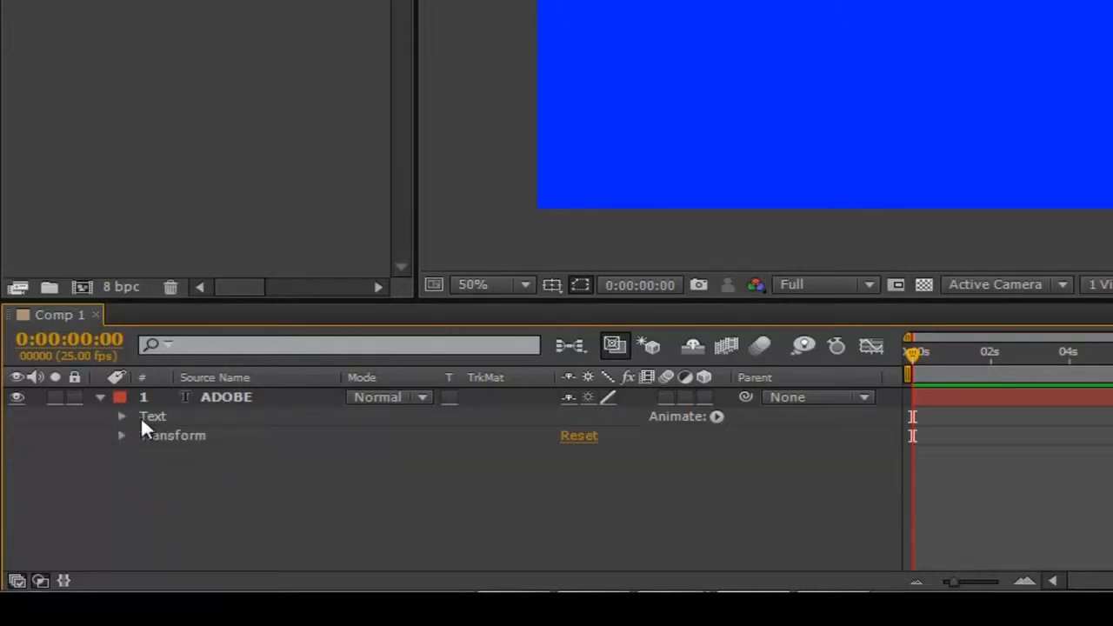
Step: Turn the ADOBE text into a 3D layer and look over its 3D Transform properties
{"action": "left_click", "coordinate": [705, 396]}
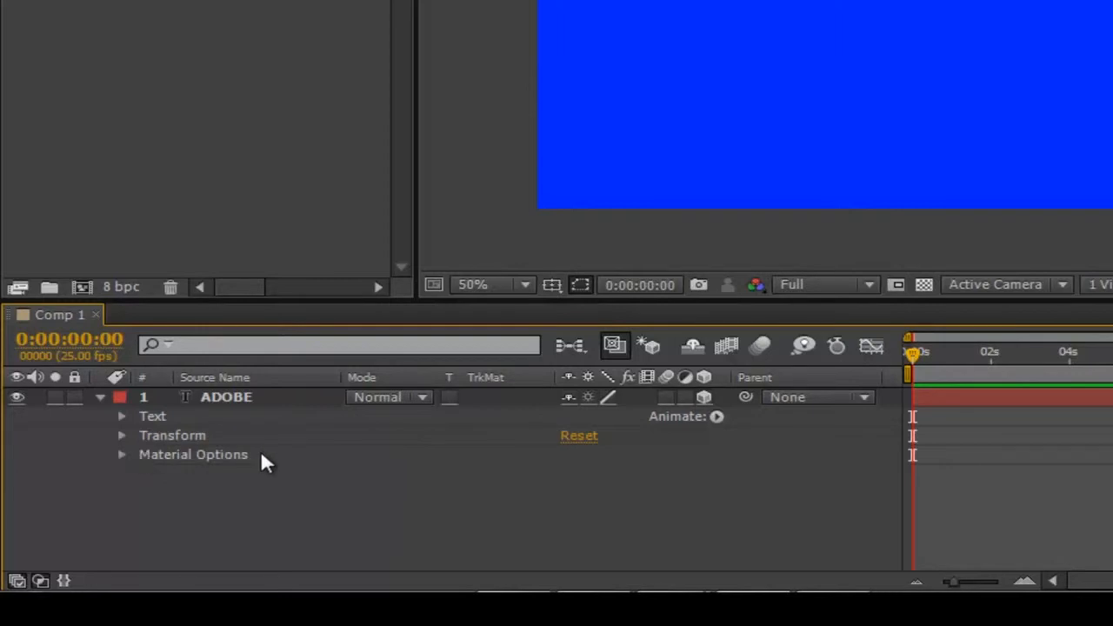
{"action": "left_click", "coordinate": [122, 436]}
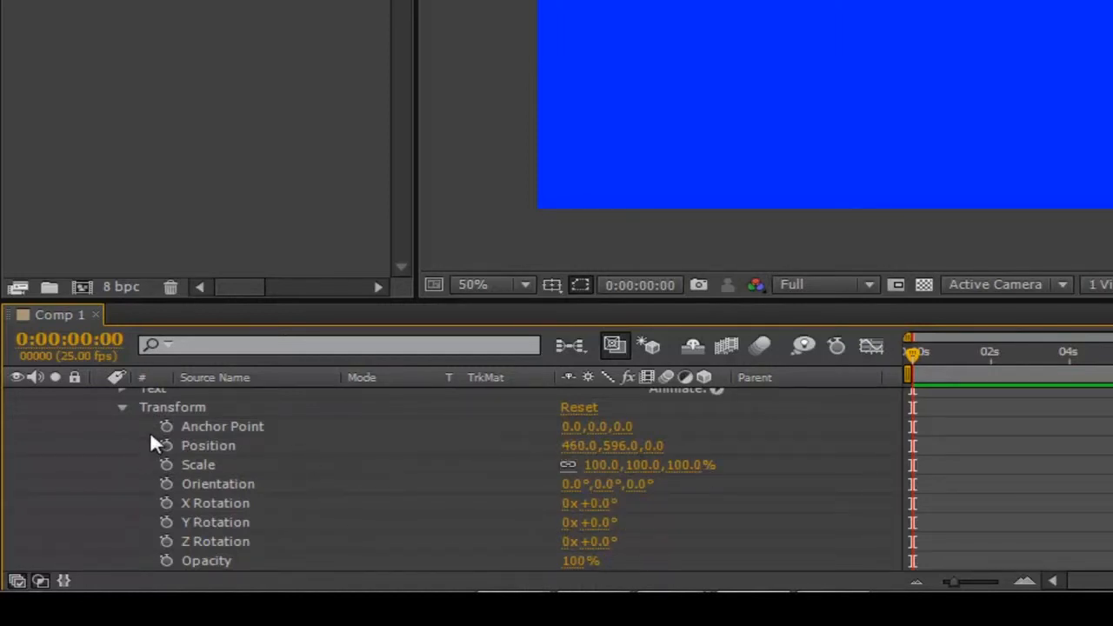
{"action": "left_click", "coordinate": [121, 407]}
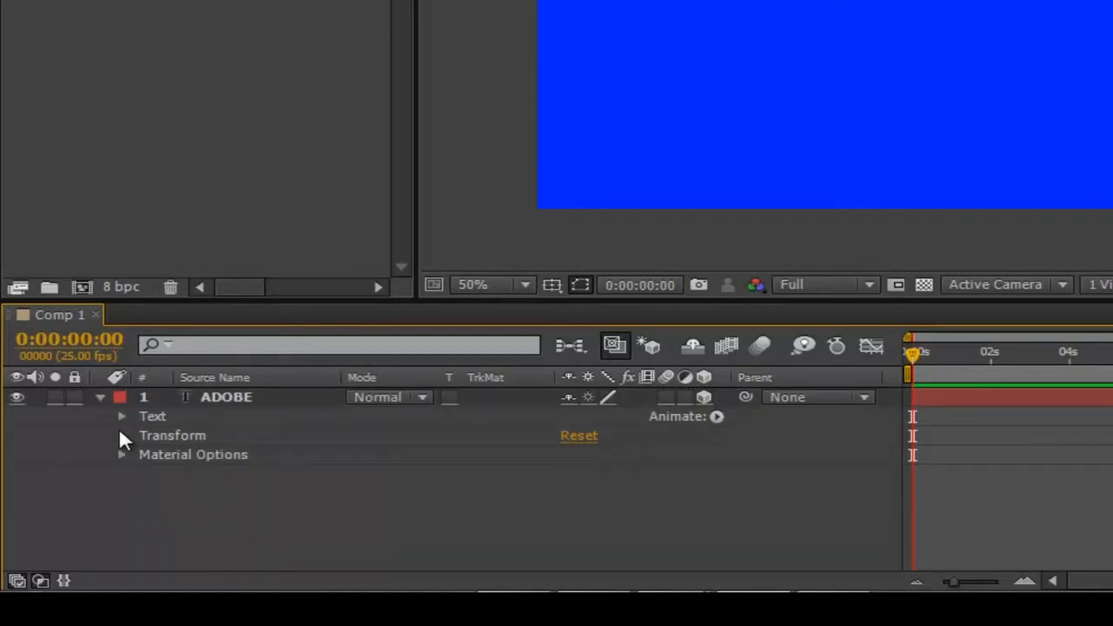
Step: Examine the ADOBE layer's Material Options and recheck its Transform properties, leaving both groups collapsed
{"action": "left_click", "coordinate": [122, 454]}
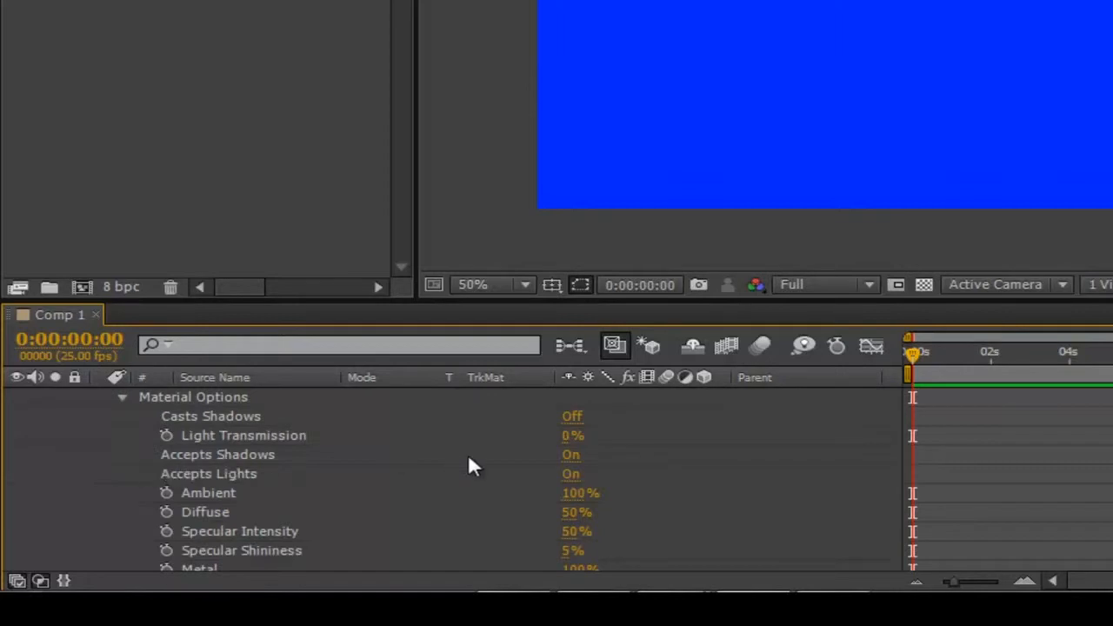
{"action": "scroll", "coordinate": [514, 435], "scroll_direction": "down", "scroll_amount": 1}
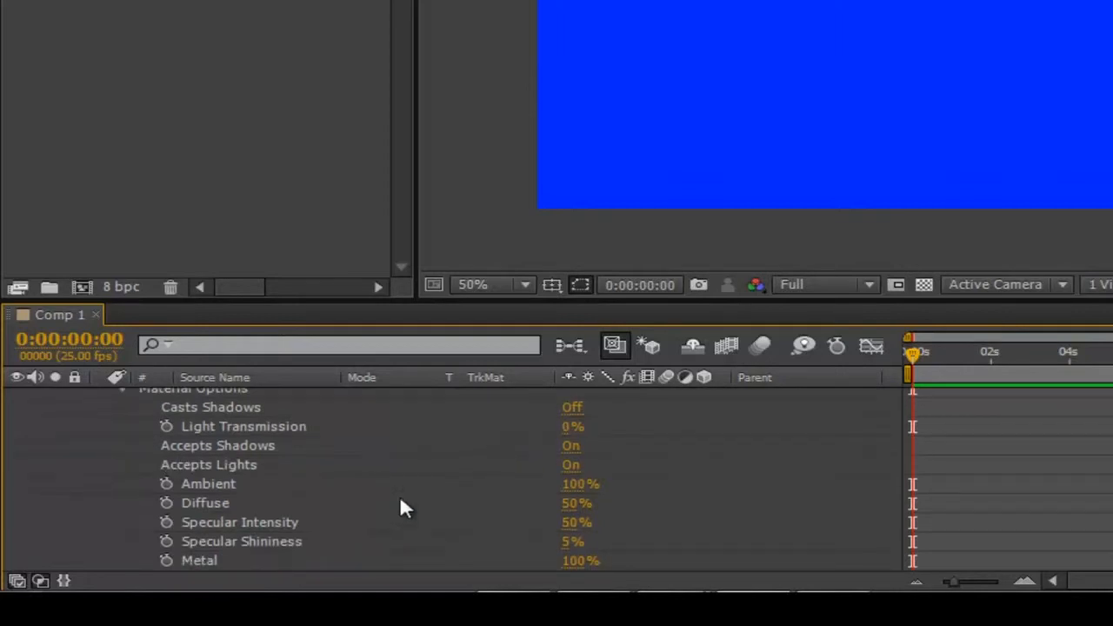
{"action": "scroll", "coordinate": [480, 458], "scroll_direction": "up", "scroll_amount": 3}
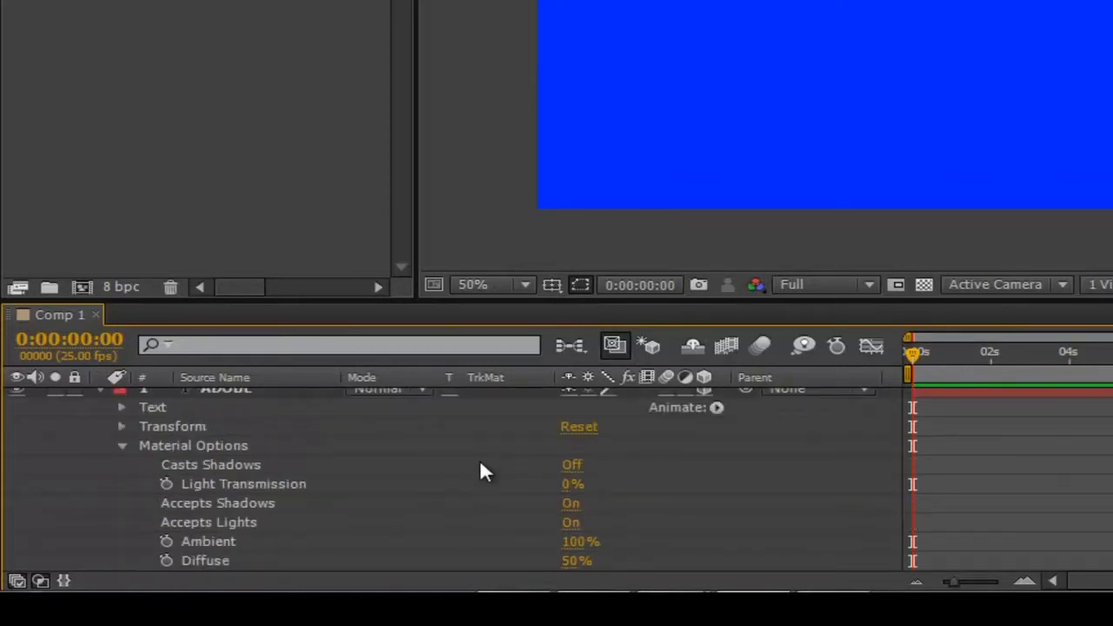
{"action": "scroll", "coordinate": [484, 470], "scroll_direction": "down", "scroll_amount": 3}
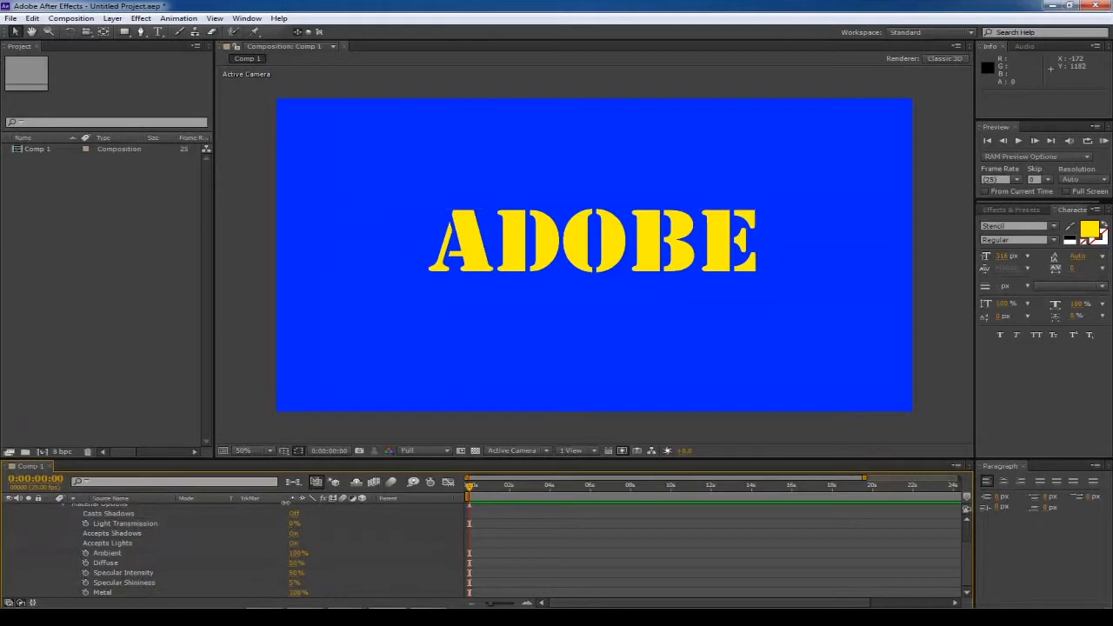
{"action": "scroll", "coordinate": [284, 544], "scroll_direction": "up", "scroll_amount": 3}
{"action": "left_click", "coordinate": [61, 539]}
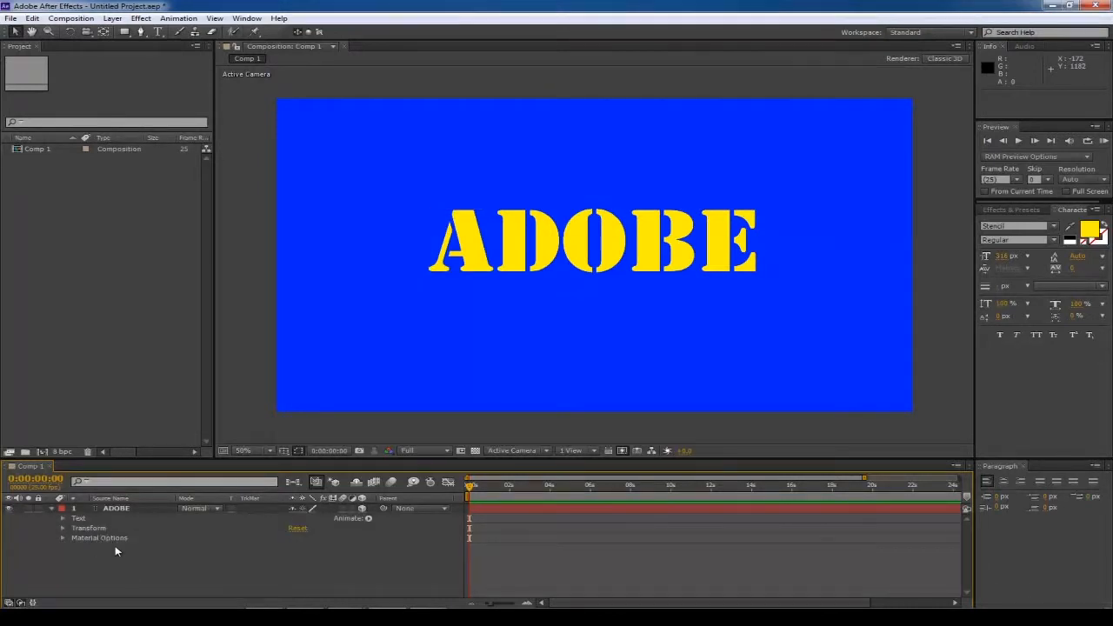
{"action": "left_click", "coordinate": [62, 528]}
{"action": "scroll", "coordinate": [201, 546], "scroll_direction": "up", "scroll_amount": 1}
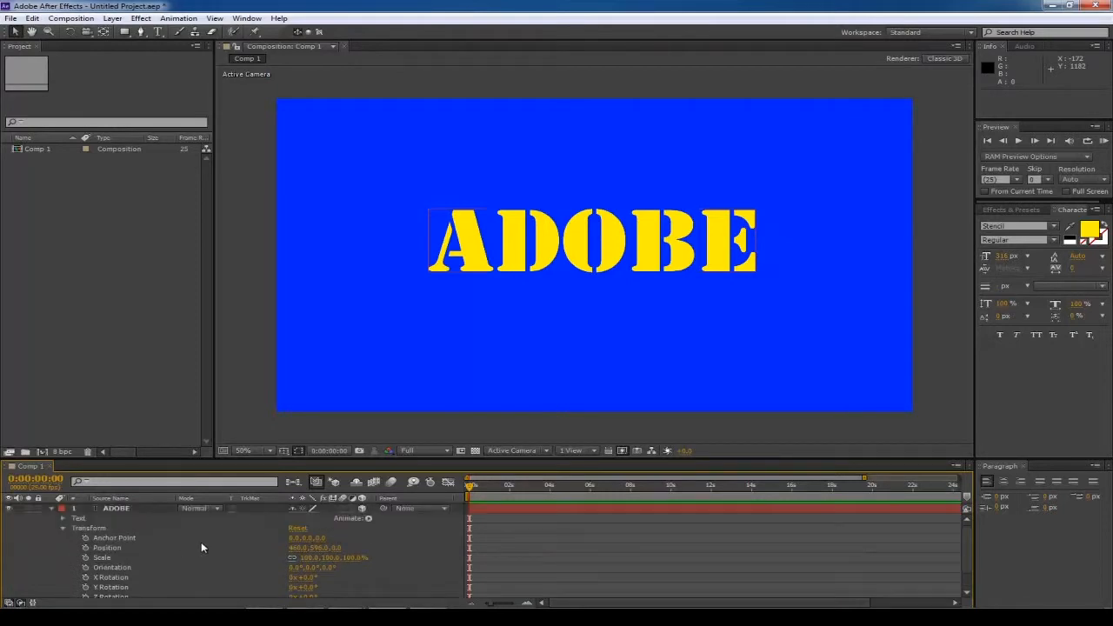
{"action": "left_click", "coordinate": [63, 529]}
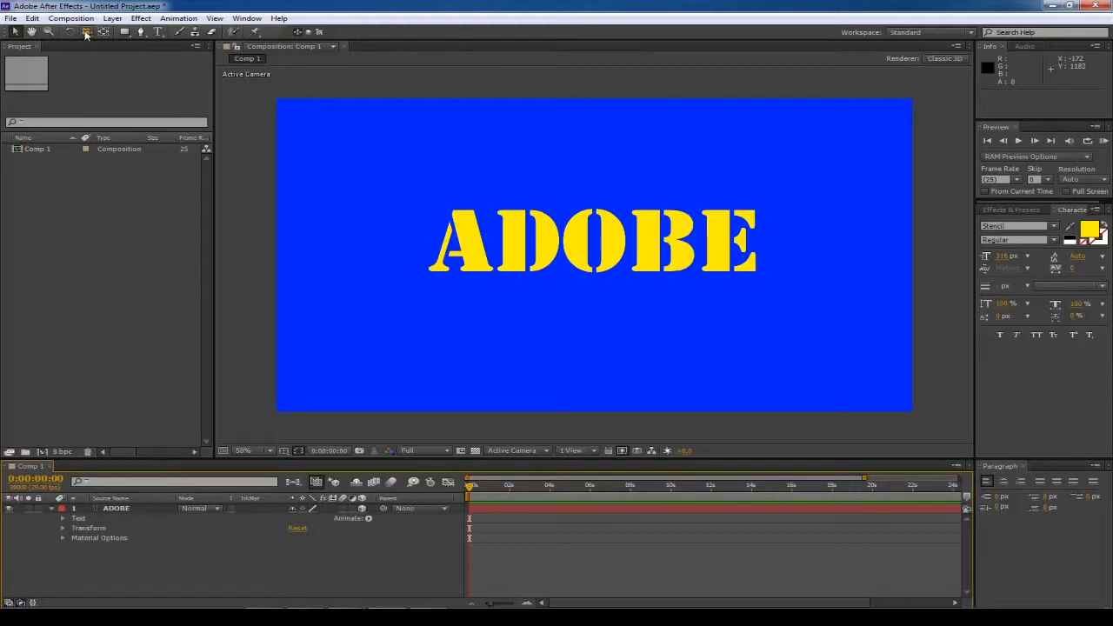
Step: Switch the composition's renderer to Ray-traced 3D, accept the alert, and expand the ADOBE layer's Geometry Options
{"action": "left_click", "coordinate": [70, 18]}
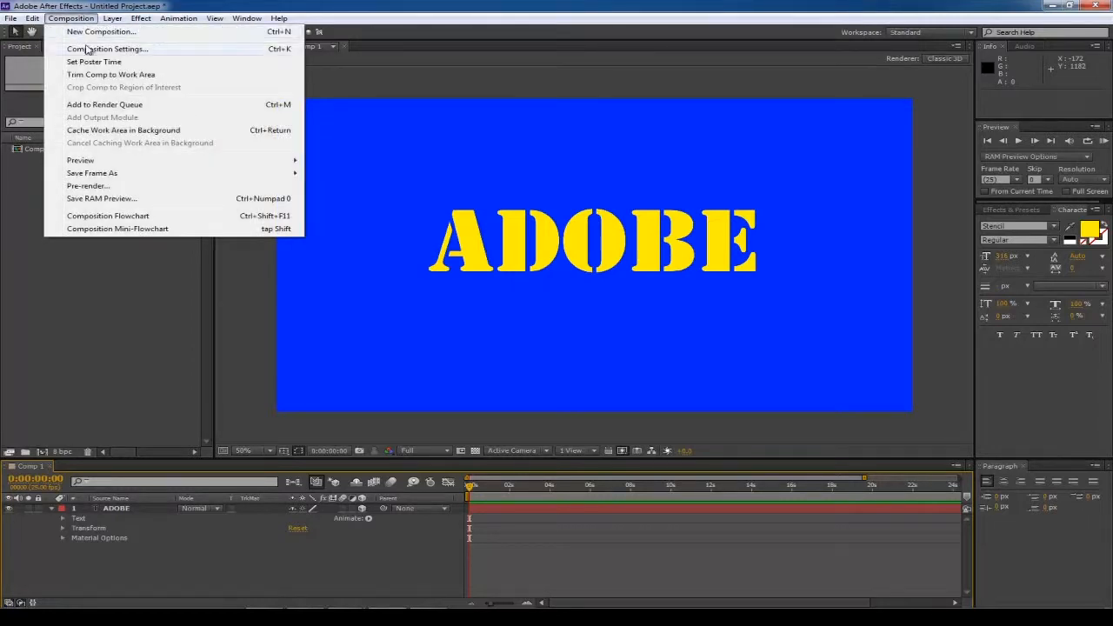
{"action": "left_click", "coordinate": [87, 48]}
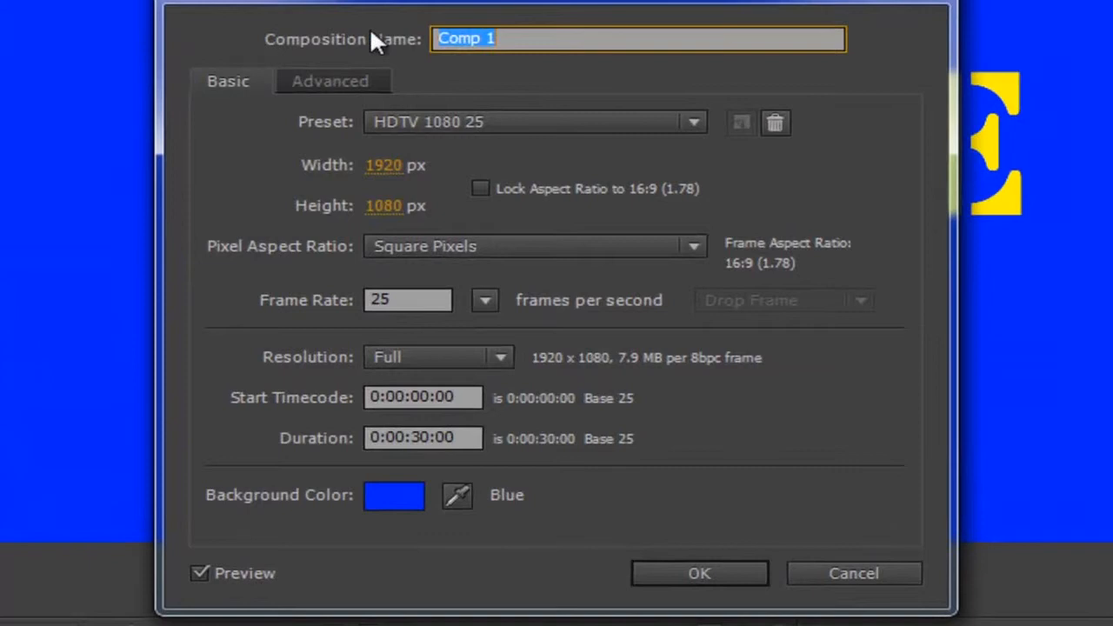
{"action": "left_click", "coordinate": [337, 84]}
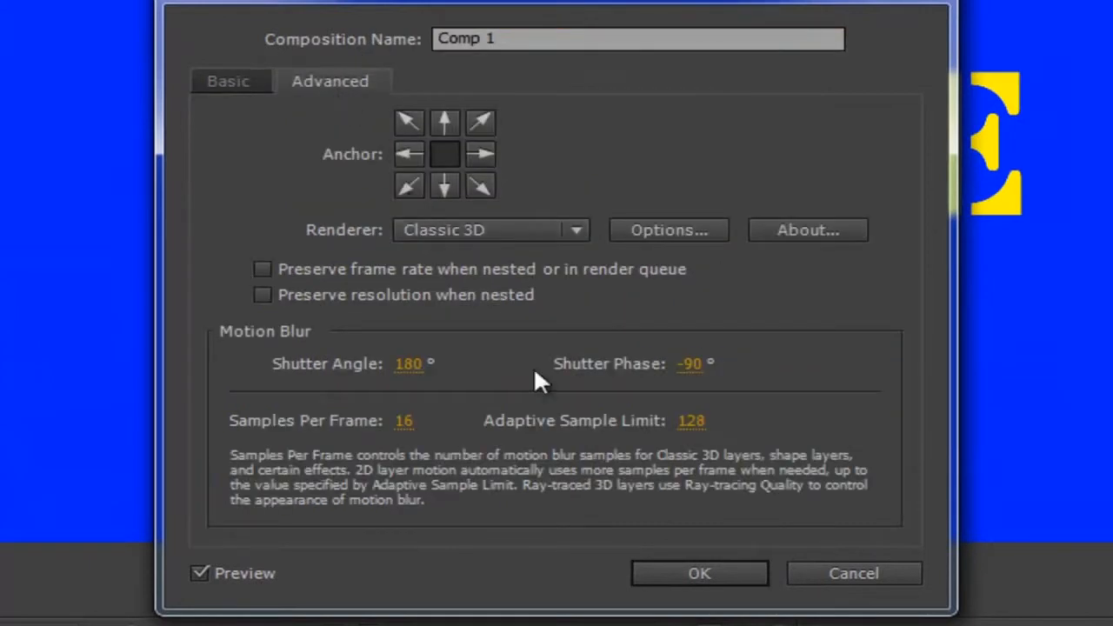
{"action": "left_click", "coordinate": [567, 235]}
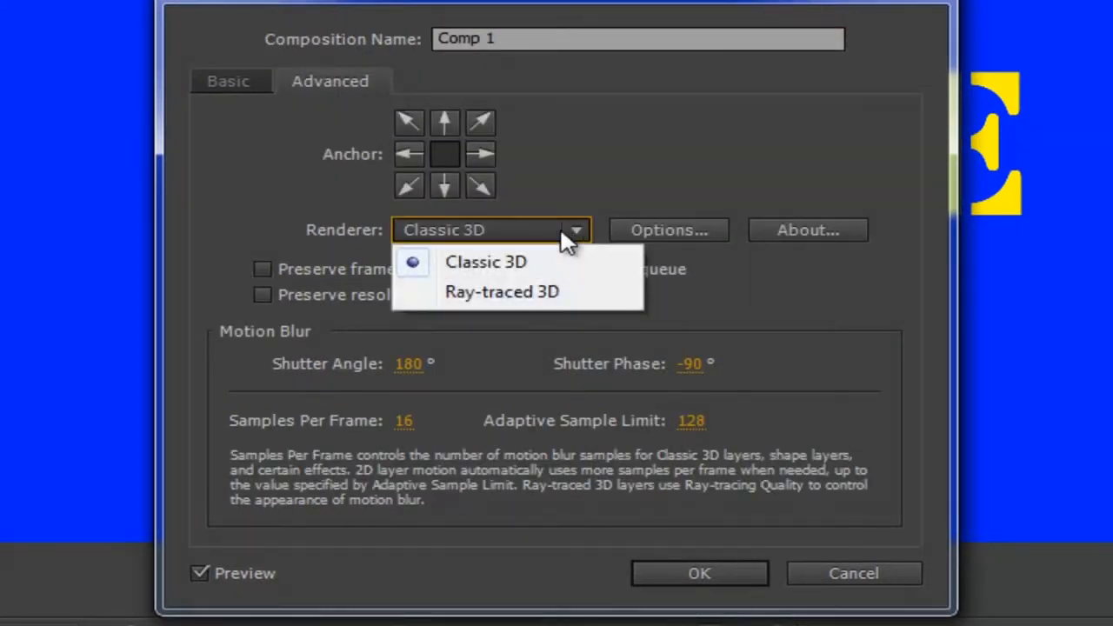
{"action": "left_click", "coordinate": [544, 295]}
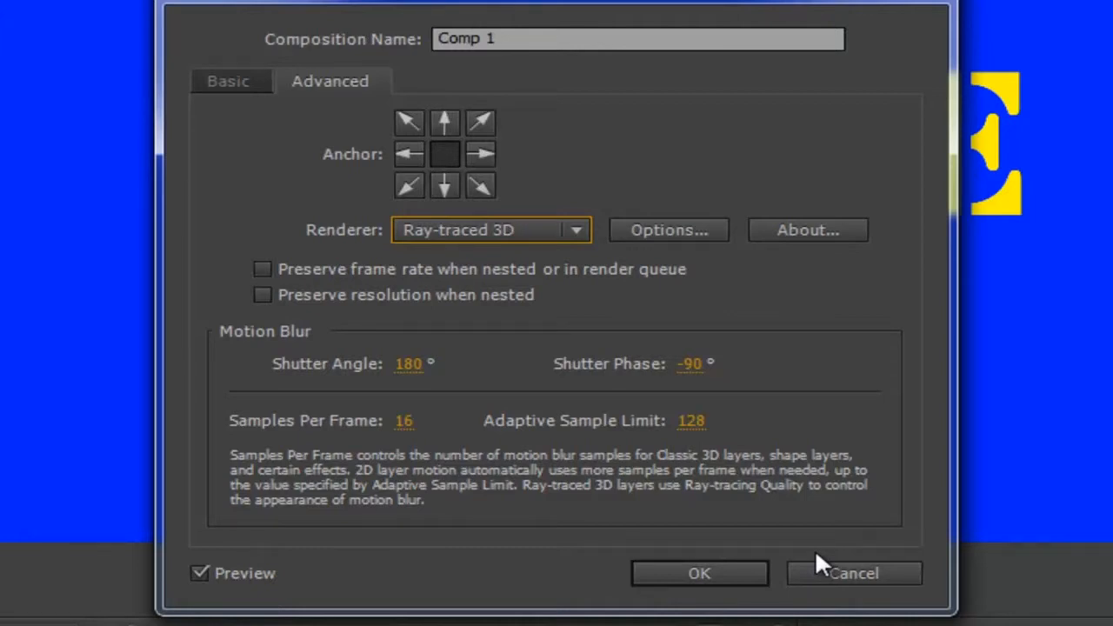
{"action": "left_click", "coordinate": [720, 571]}
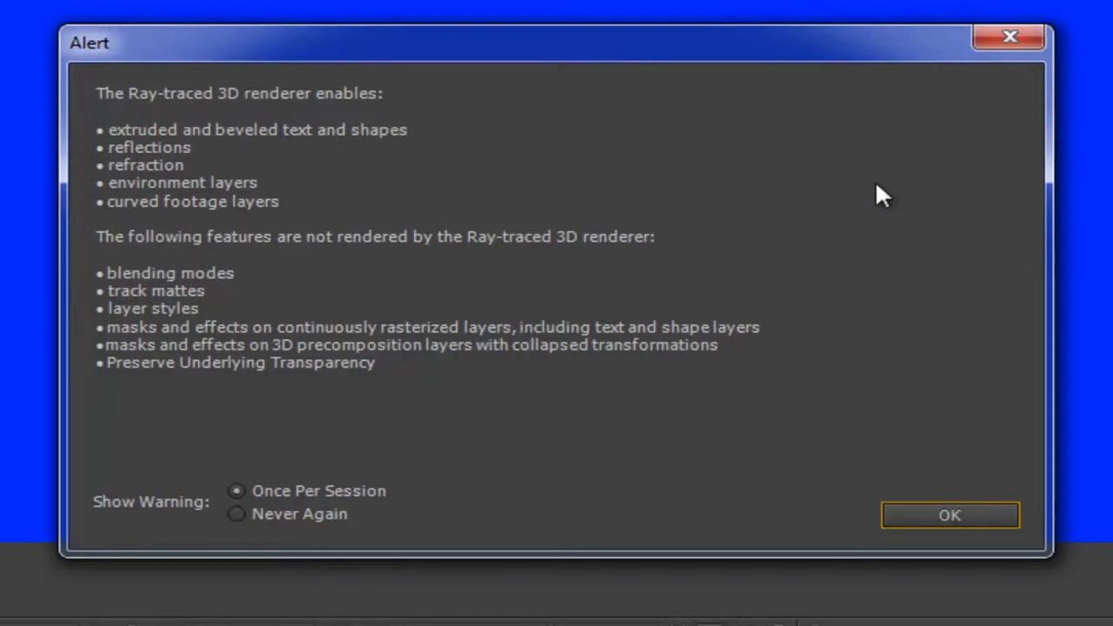
{"action": "left_click", "coordinate": [988, 508]}
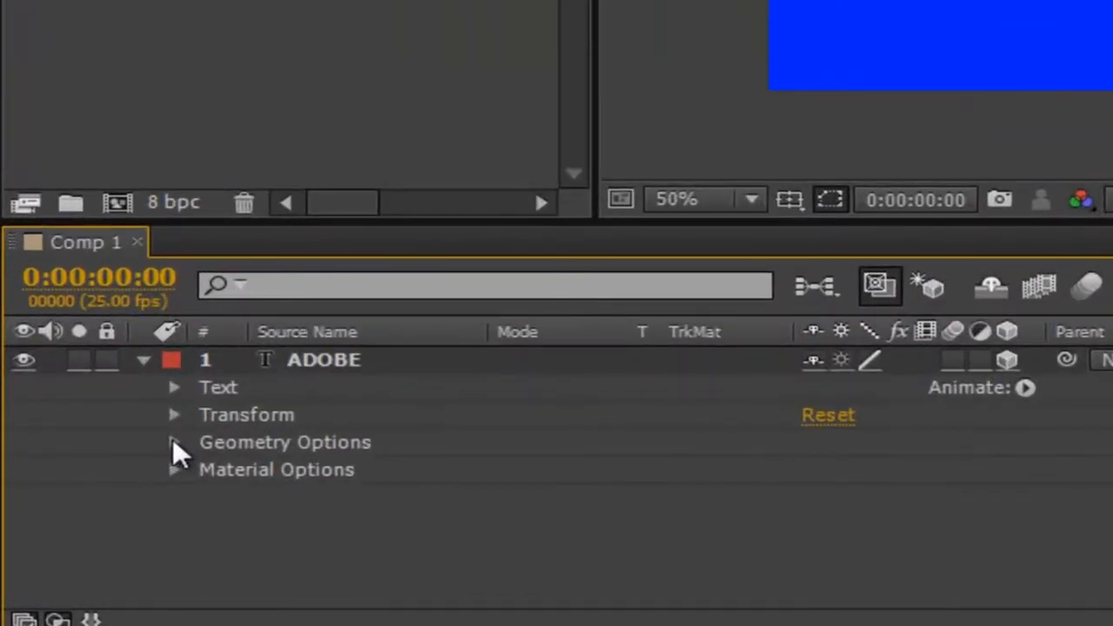
{"action": "left_click", "coordinate": [174, 443]}
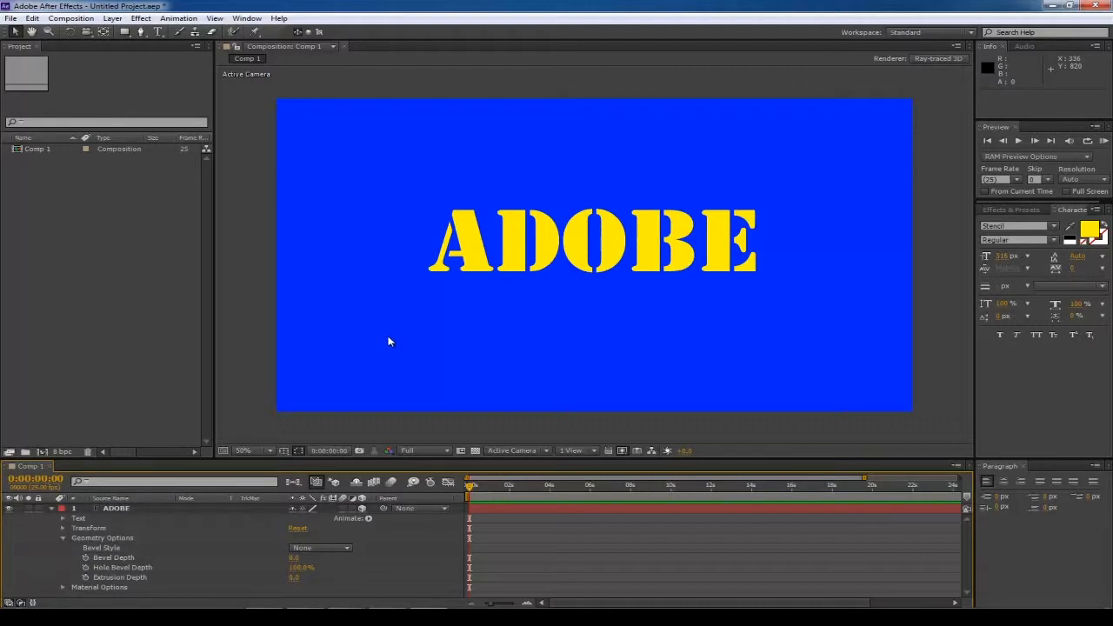
Step: Try the Half and Third preview resolutions in the composition view, and restore Full resolution
{"action": "left_click", "coordinate": [444, 450]}
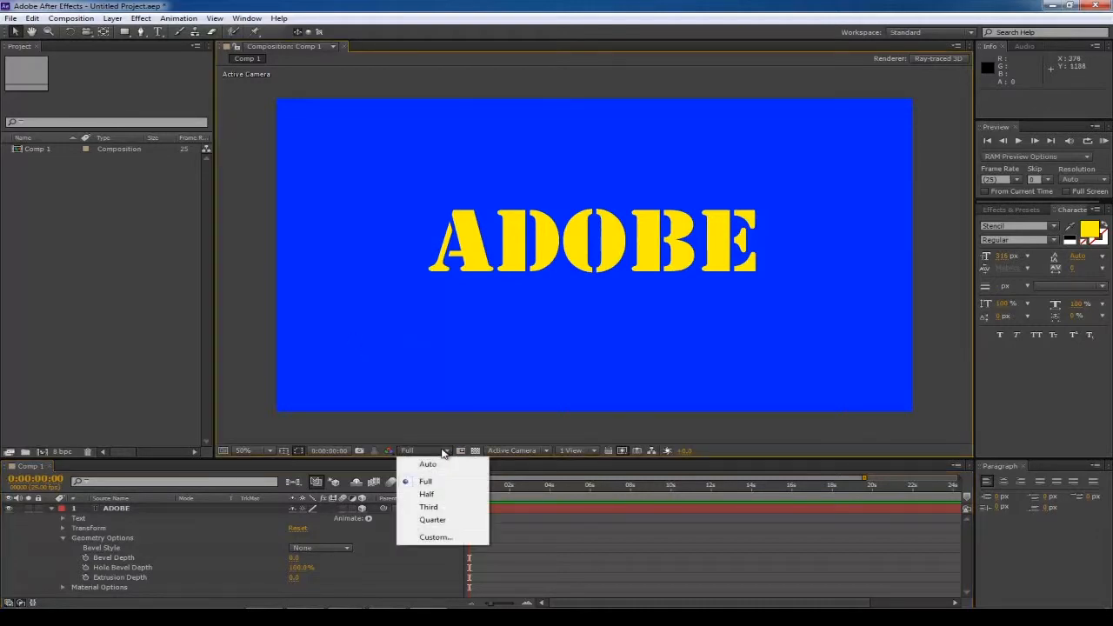
{"action": "left_click", "coordinate": [436, 494]}
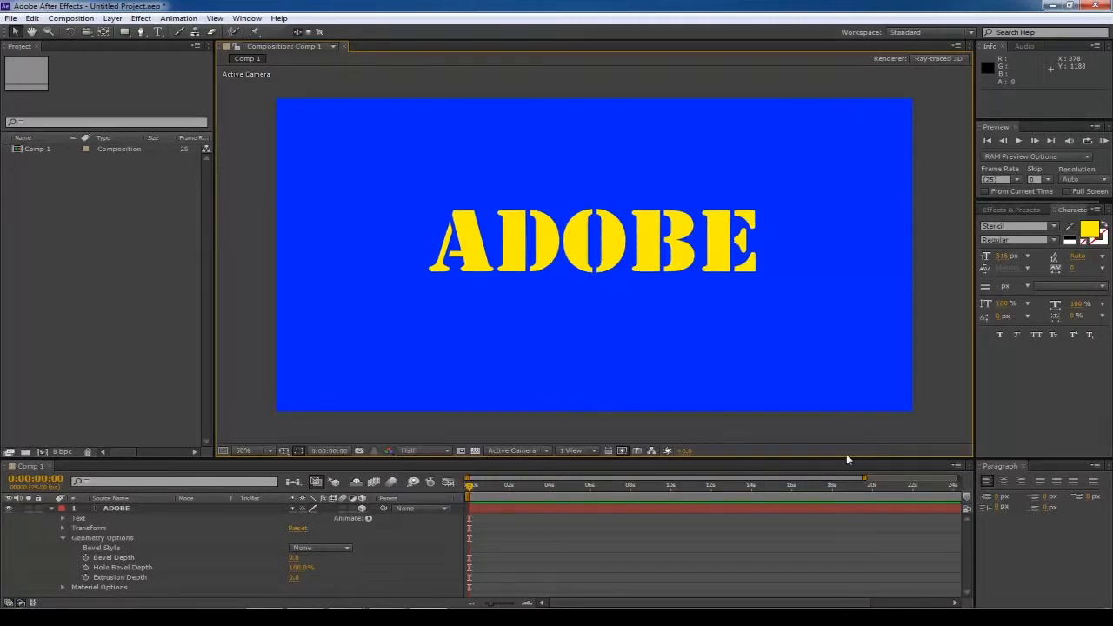
{"action": "left_click", "coordinate": [426, 451]}
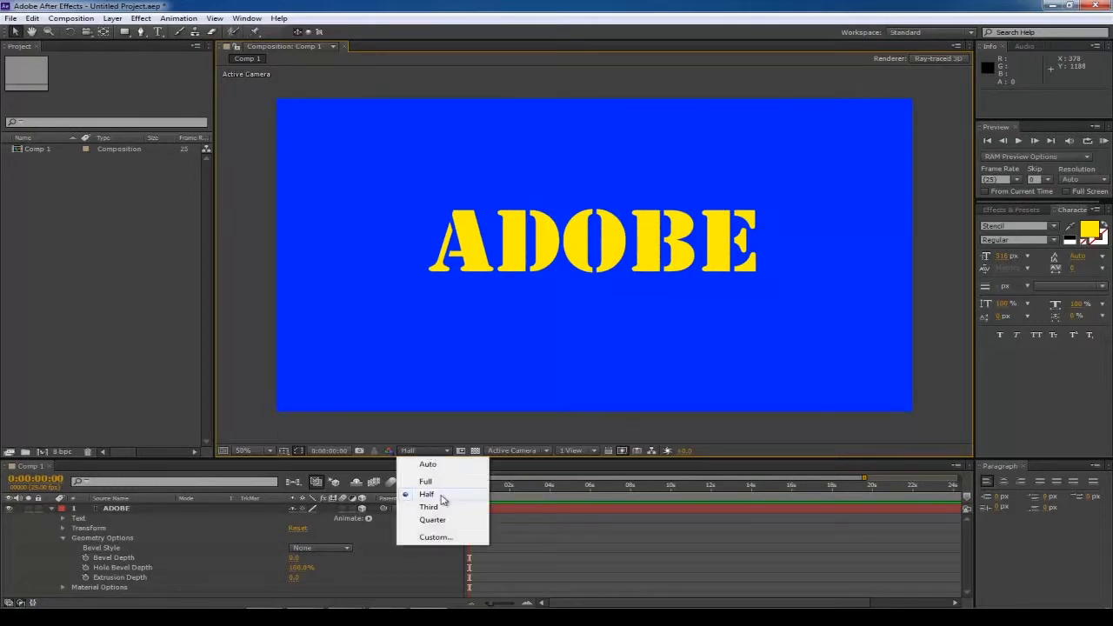
{"action": "left_click", "coordinate": [432, 507]}
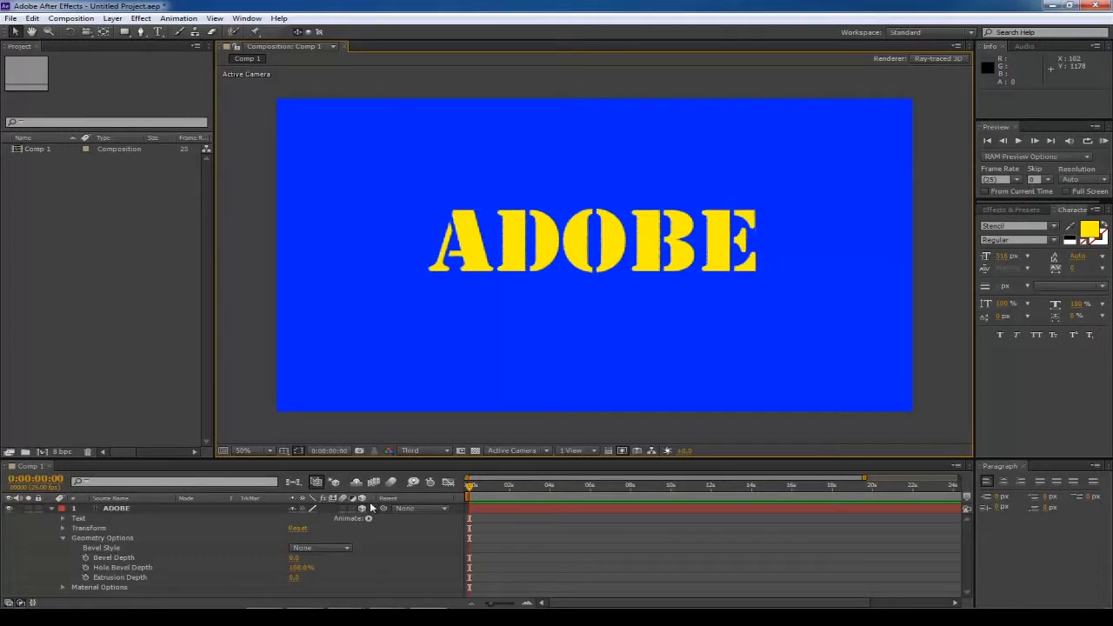
{"action": "left_click", "coordinate": [422, 452]}
{"action": "left_click", "coordinate": [431, 483]}
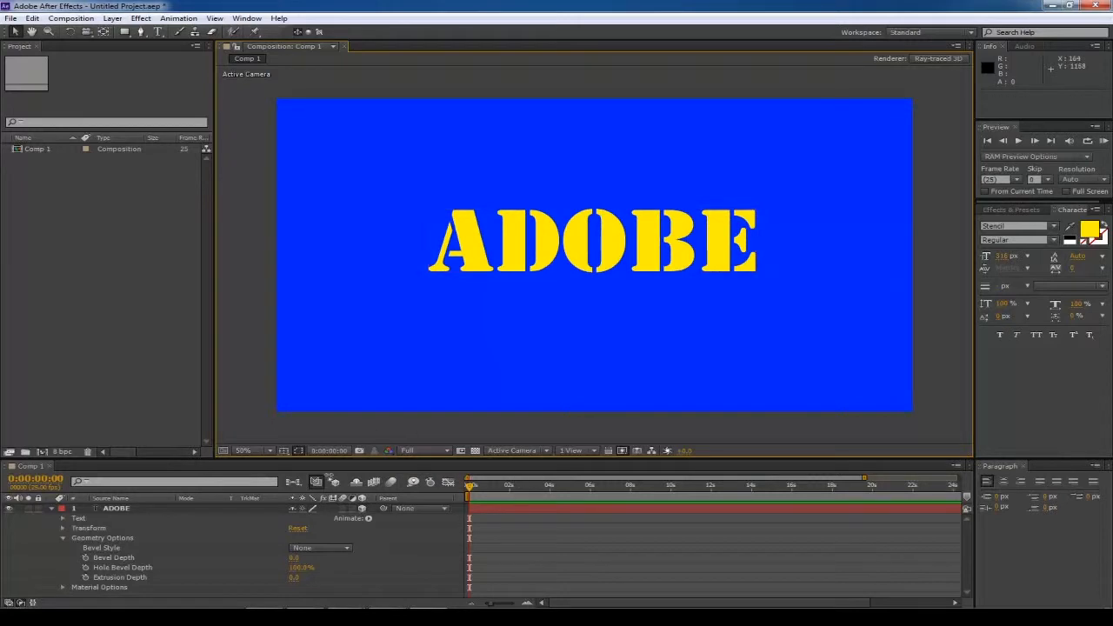
Step: Increase the ADOBE text's Extrusion Depth to about 63
{"action": "left_click_drag", "start_coordinate": [296, 582], "coordinate": [386, 577]}
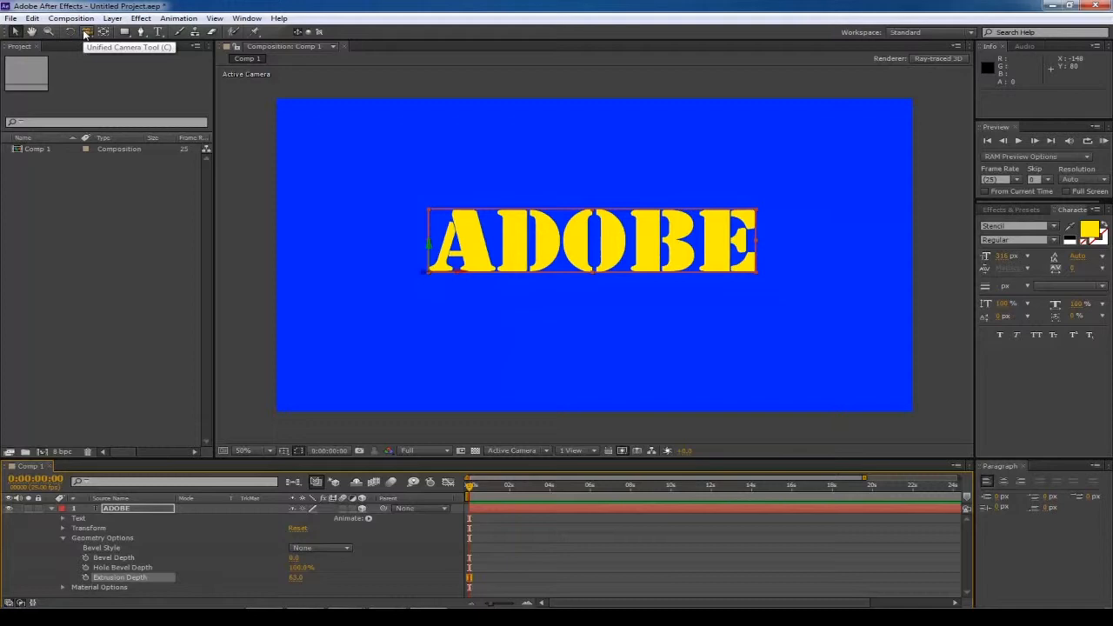
Step: Add a two-node camera to the composition and orbit it with the Orbit Camera Tool so the ADOBE text is seen obliquely from the side
{"action": "left_click", "coordinate": [86, 33]}
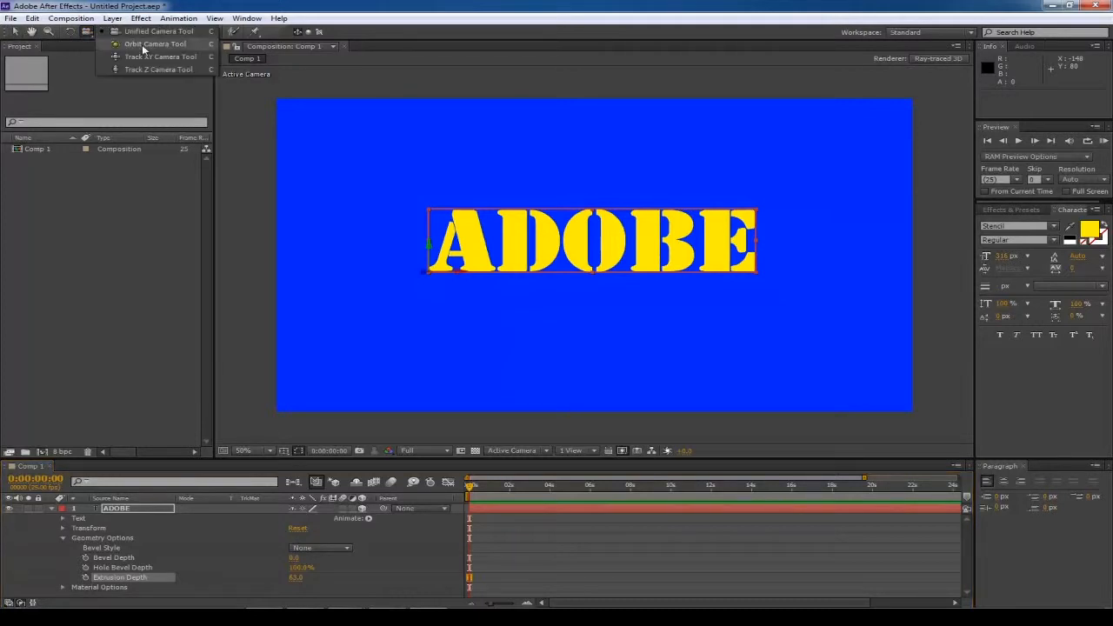
{"action": "left_click", "coordinate": [144, 49]}
{"action": "left_click", "coordinate": [112, 18]}
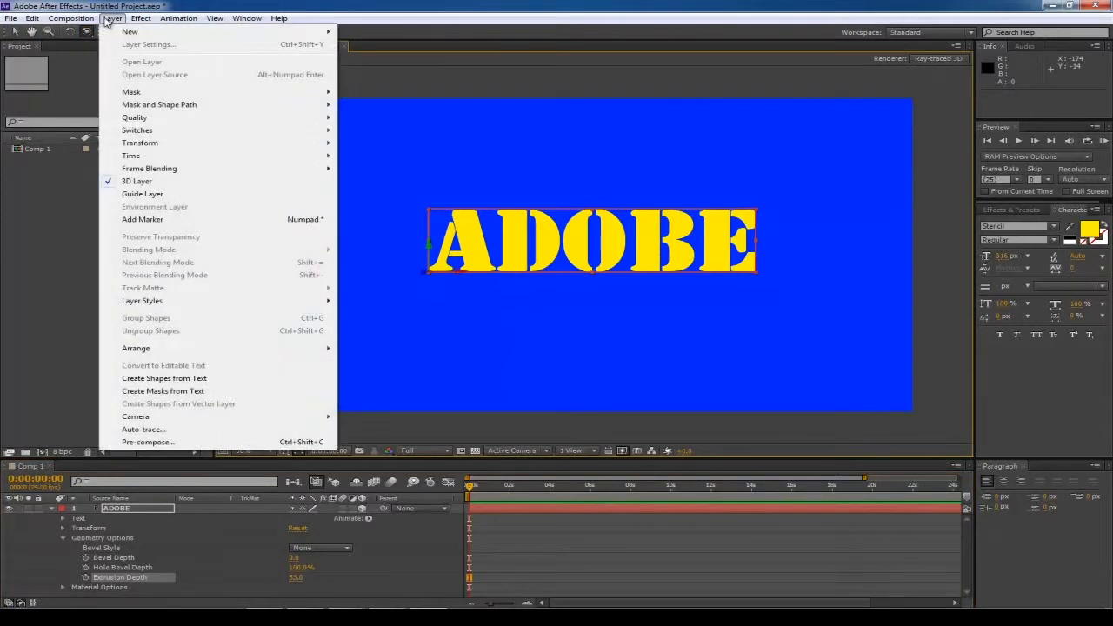
{"action": "mouse_move", "coordinate": [117, 33]}
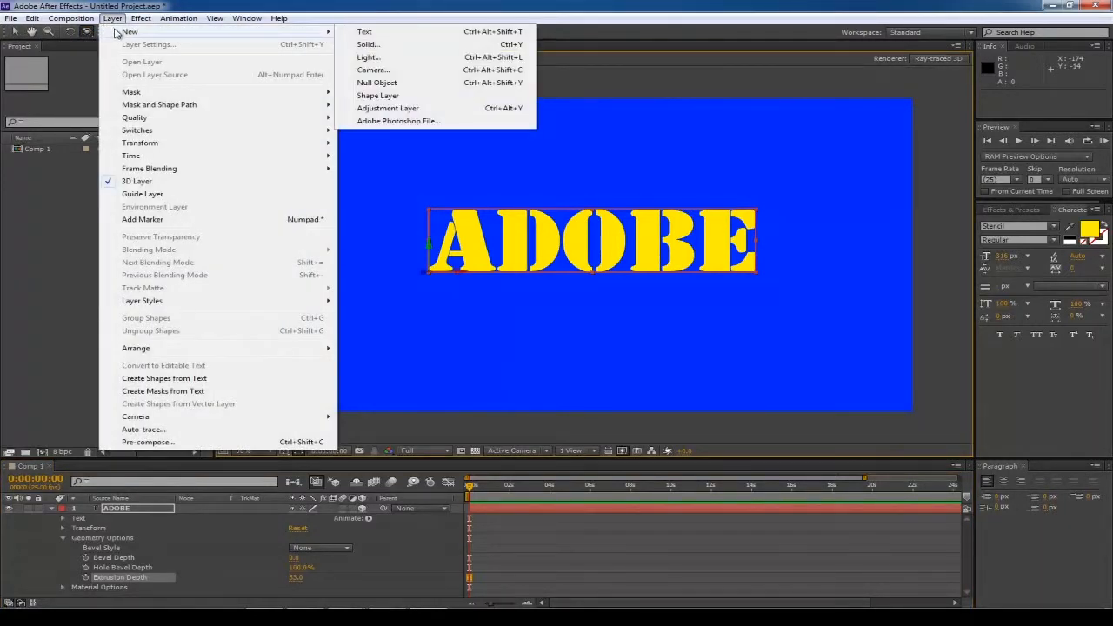
{"action": "left_click", "coordinate": [376, 71]}
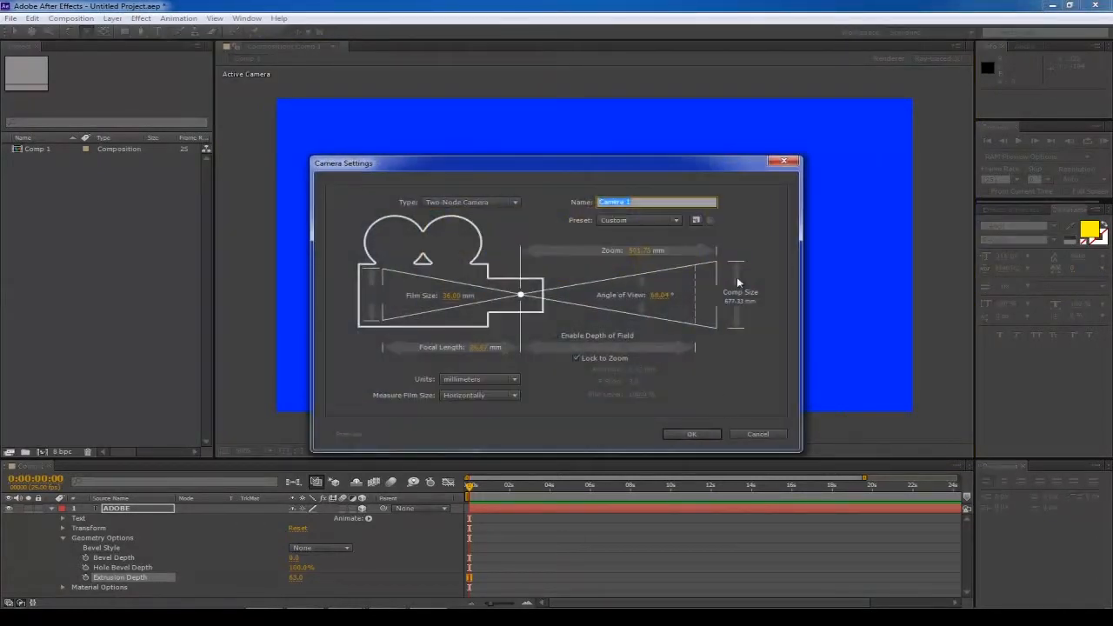
{"action": "left_click", "coordinate": [691, 434]}
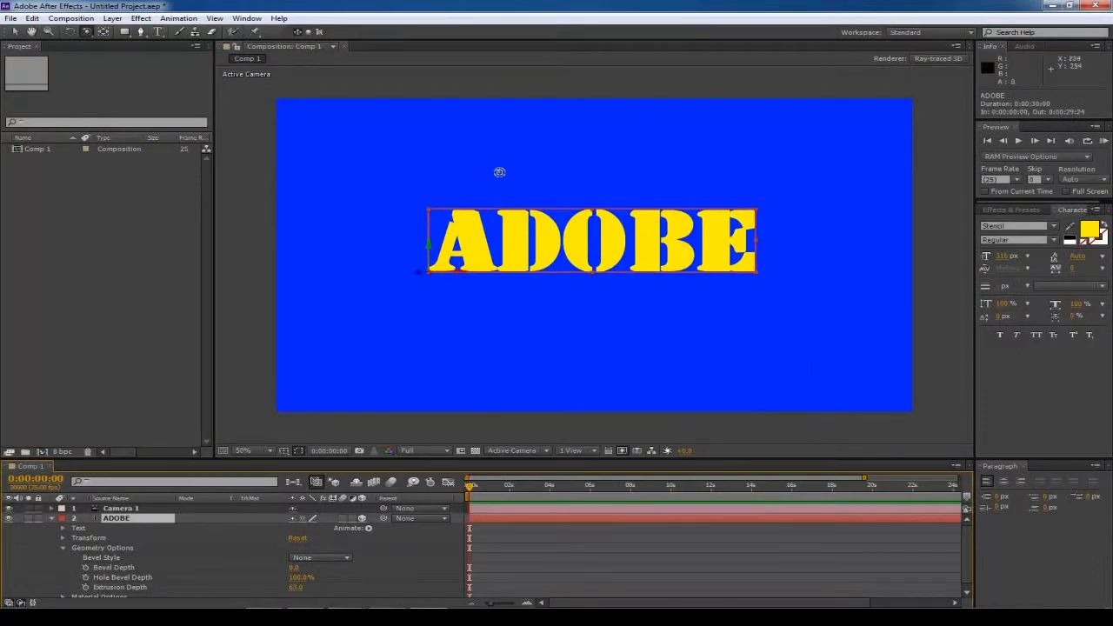
{"action": "left_click_drag", "start_coordinate": [480, 186], "coordinate": [566, 176]}
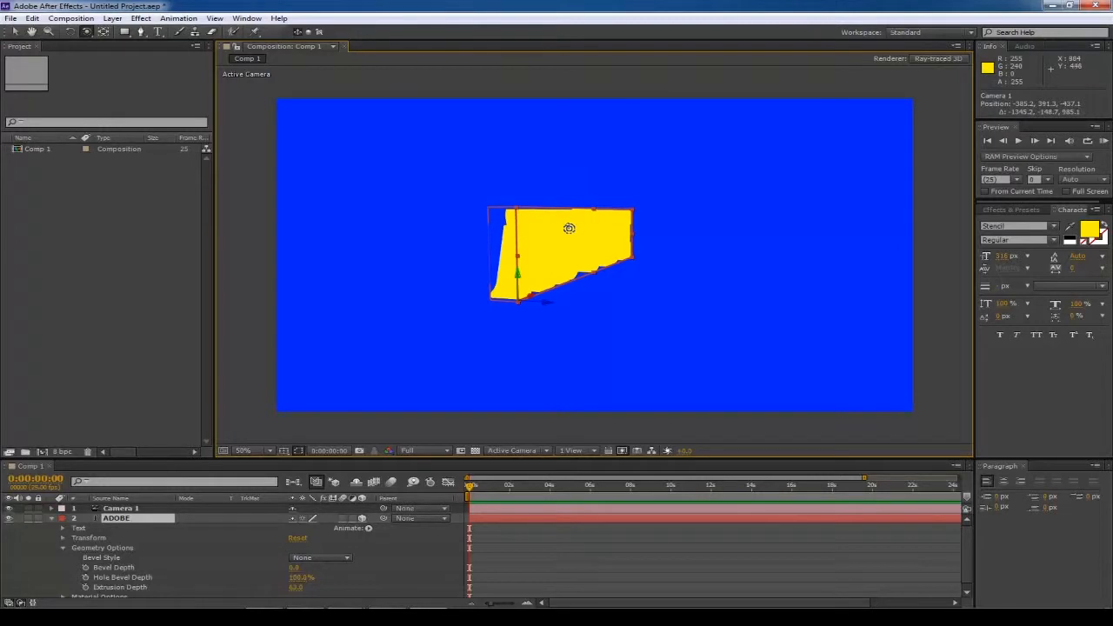
{"action": "key", "text": "ctrl+z"}
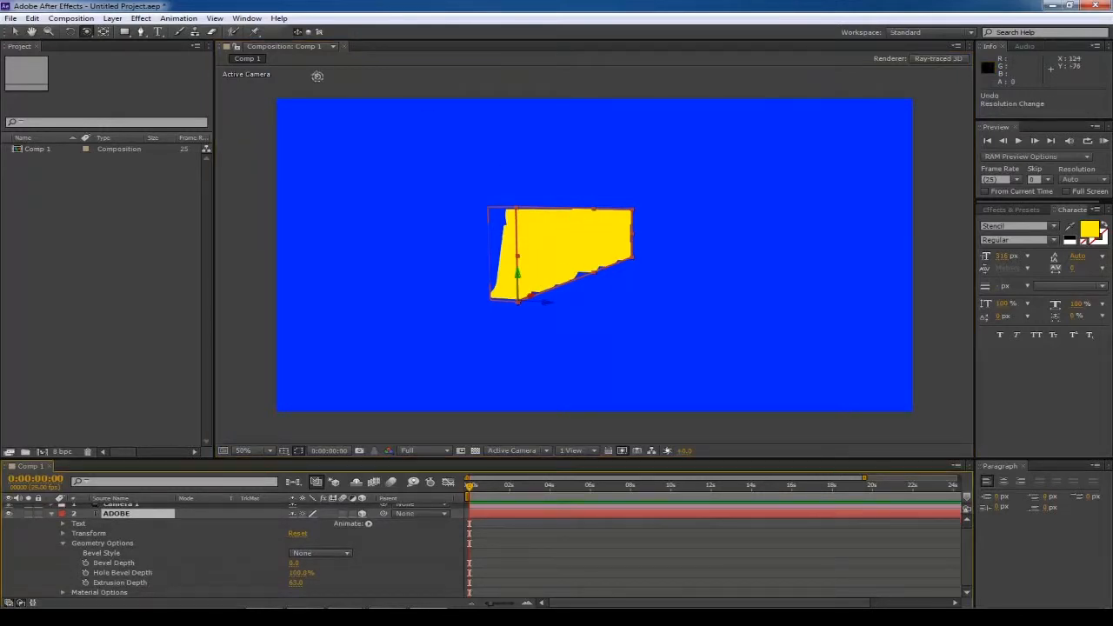
Step: Add a white spot light with 100% intensity, a 90° cone angle and no falloff to the composition
{"action": "left_click", "coordinate": [119, 21]}
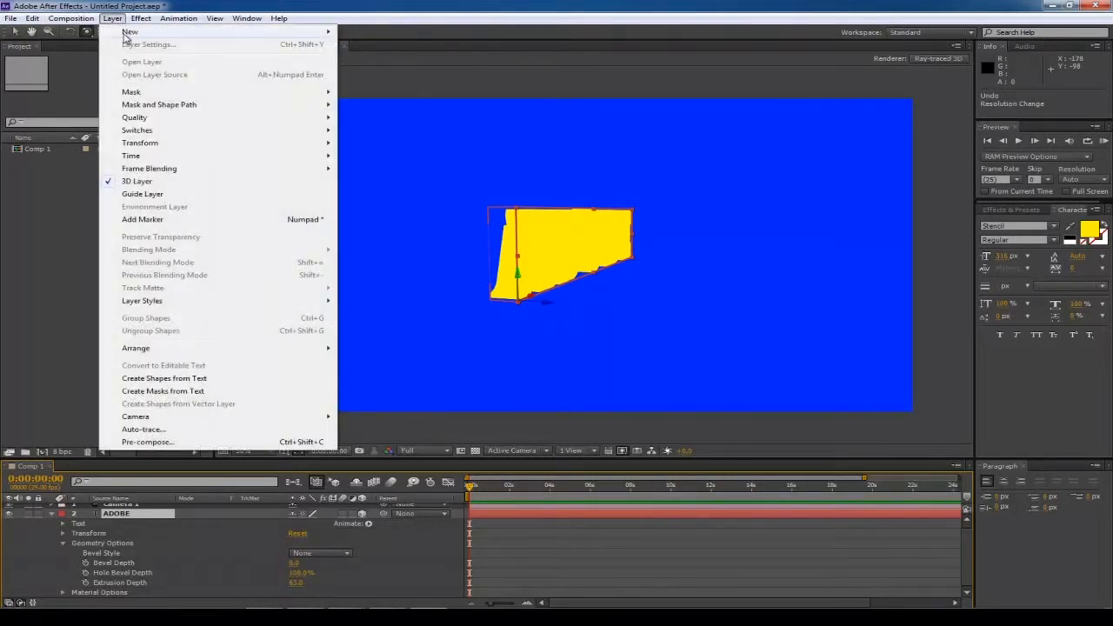
{"action": "mouse_move", "coordinate": [129, 33]}
{"action": "left_click", "coordinate": [369, 56]}
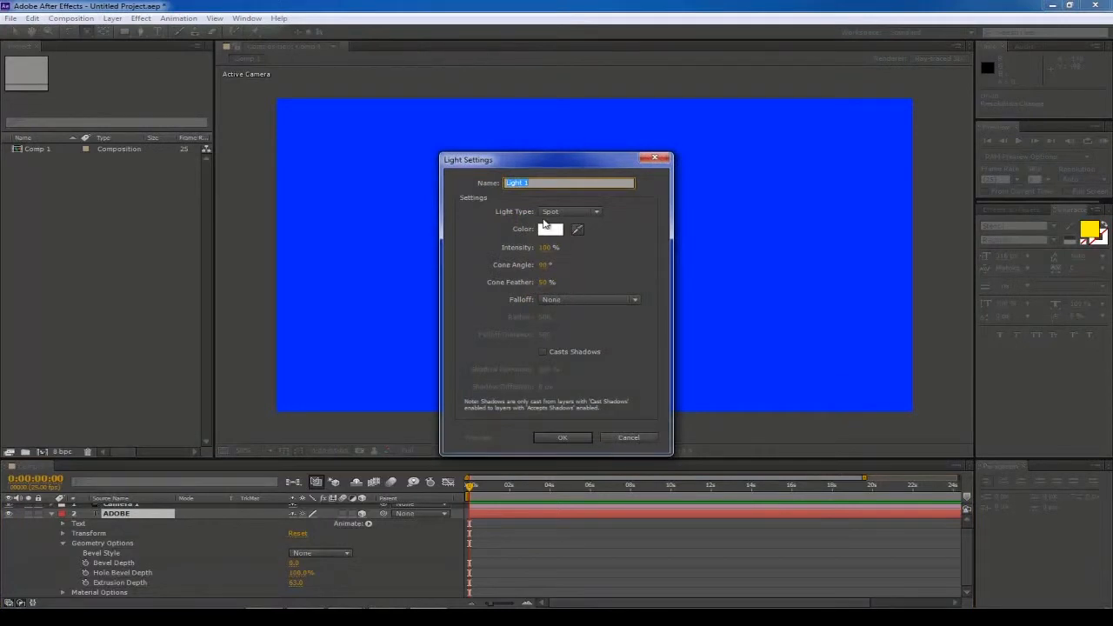
{"action": "left_click", "coordinate": [574, 438]}
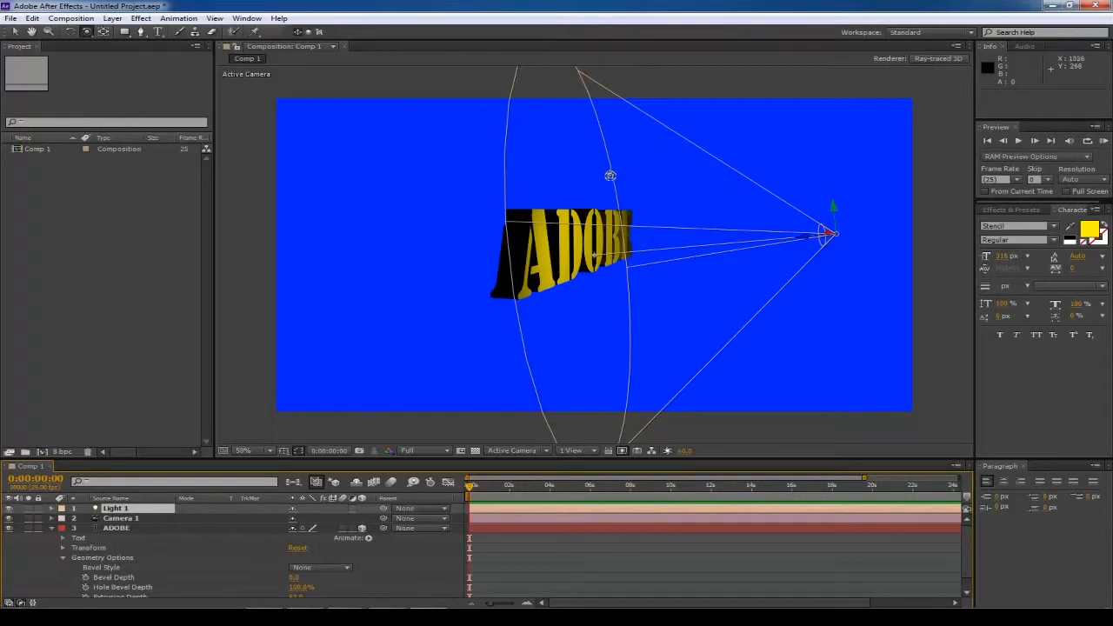
Step: Raise the spot light and move its point of interest away from the ADOBE text to about 1168, 263, -617, close to the light
{"action": "left_click", "coordinate": [16, 33]}
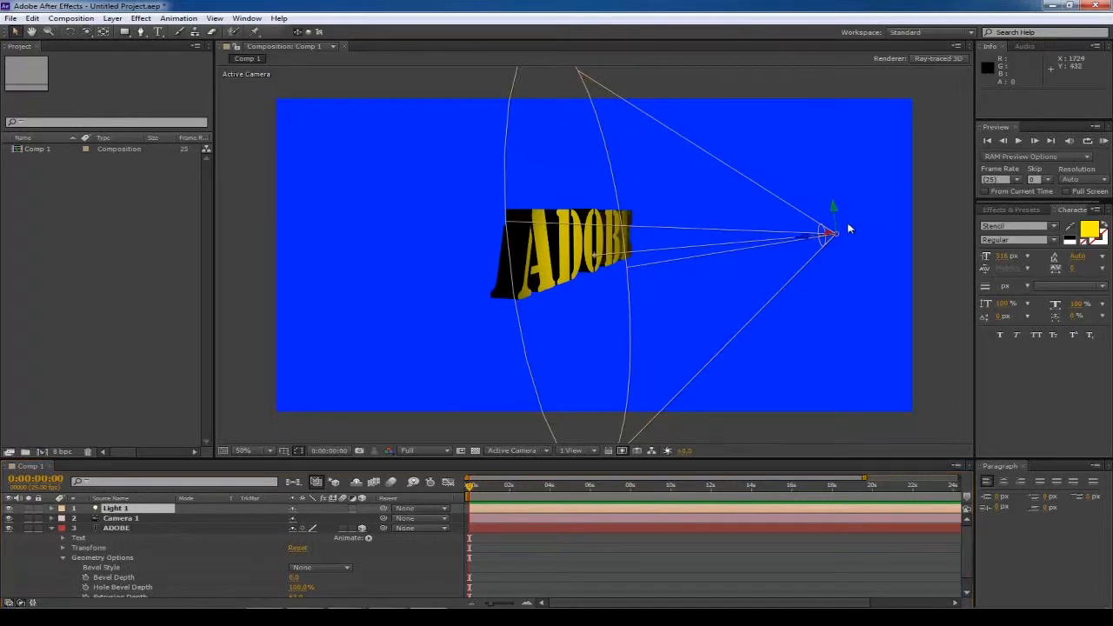
{"action": "left_click_drag", "start_coordinate": [833, 214], "coordinate": [838, 167]}
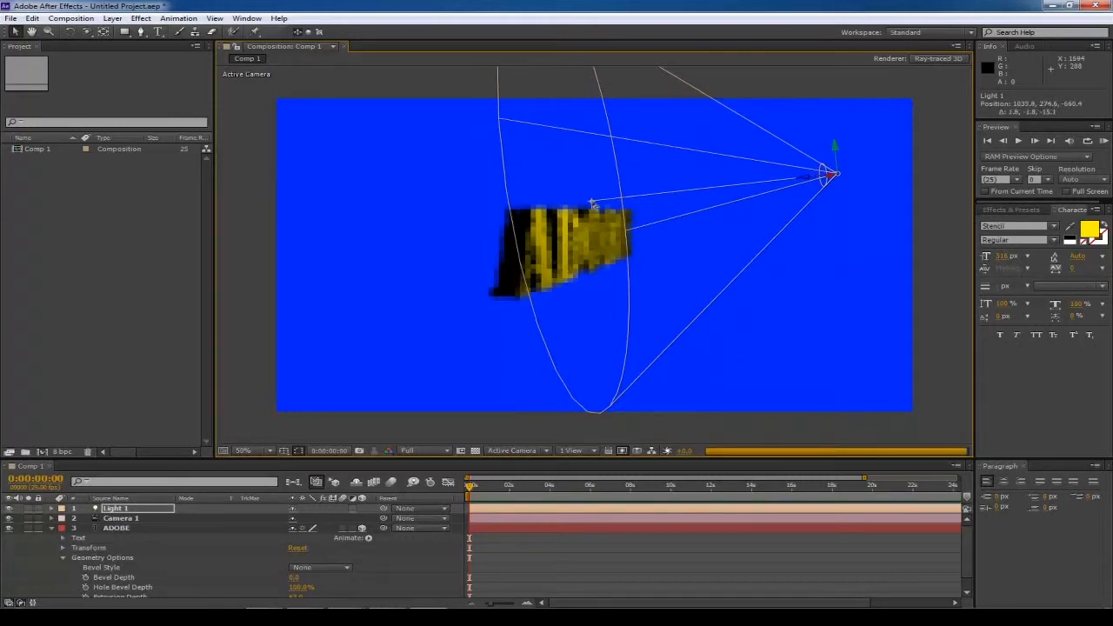
{"action": "left_click_drag", "start_coordinate": [591, 203], "coordinate": [579, 171]}
{"action": "left_click_drag", "start_coordinate": [660, 161], "coordinate": [815, 175]}
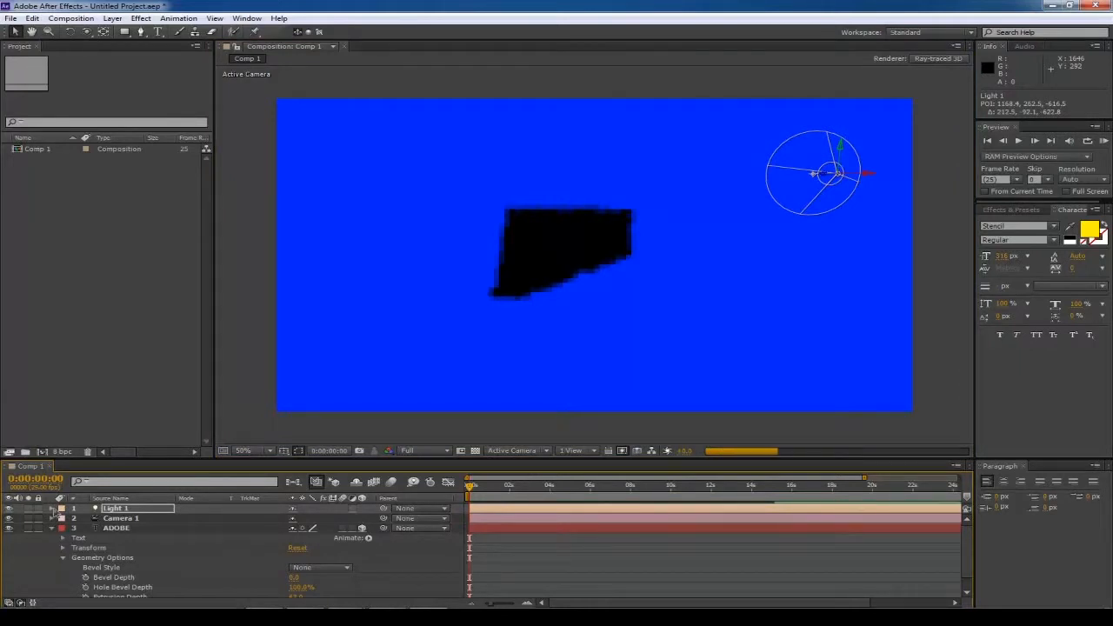
Step: Animate Light 1's Point of Interest with a keyframe at 0 s and another at 0:00:03:24 at about 677, 831, 703, and preview the movement
{"action": "left_click", "coordinate": [52, 509]}
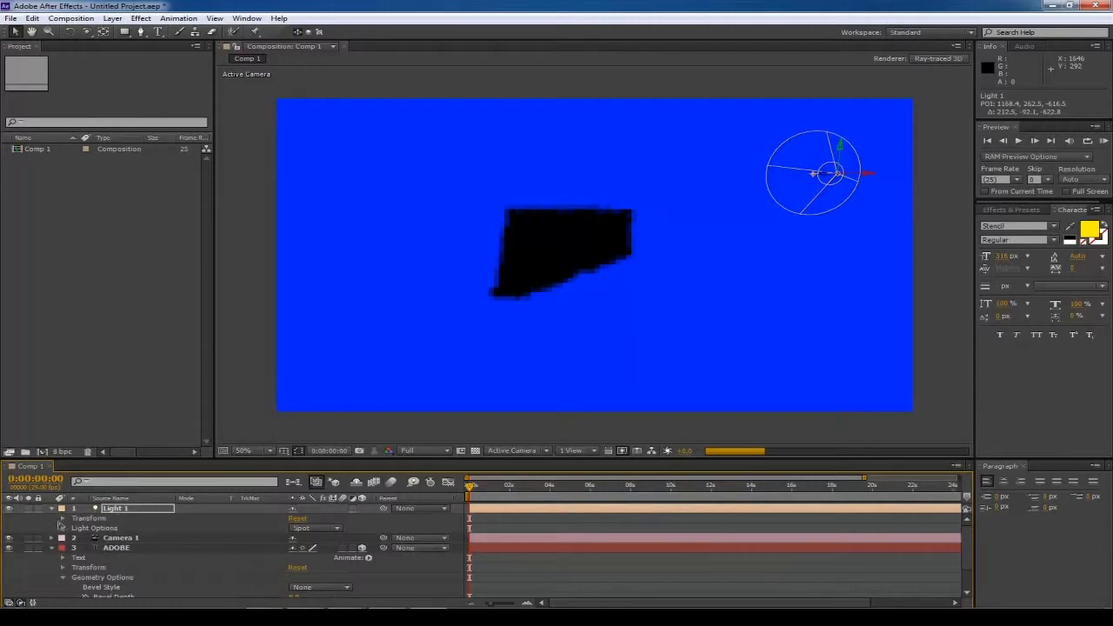
{"action": "left_click", "coordinate": [62, 519]}
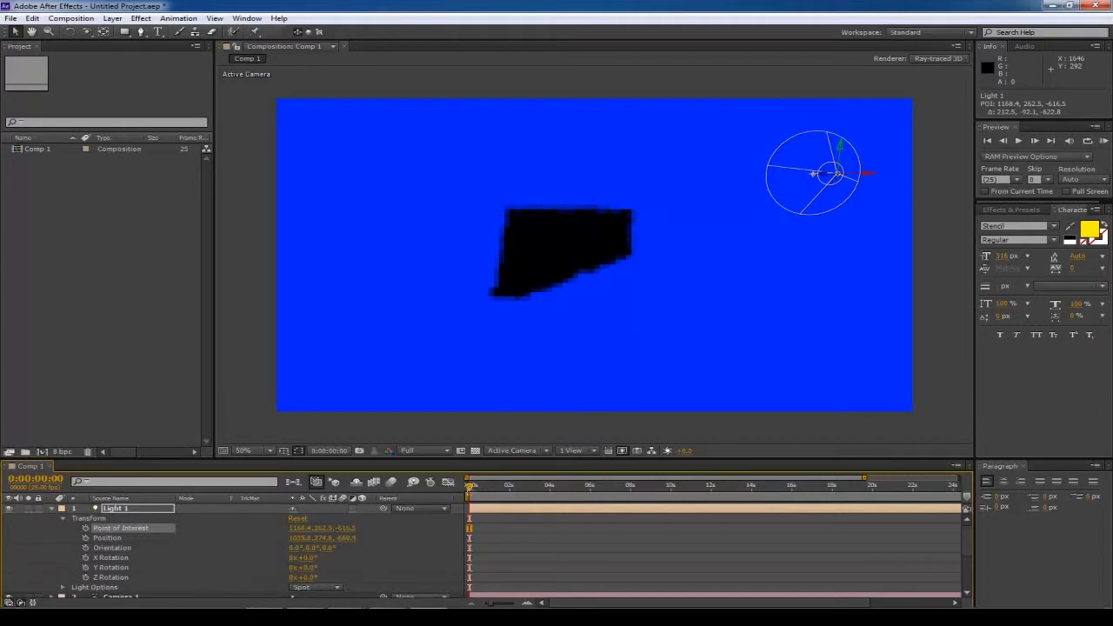
{"action": "left_click", "coordinate": [85, 528]}
{"action": "left_click_drag", "start_coordinate": [469, 485], "coordinate": [549, 485]}
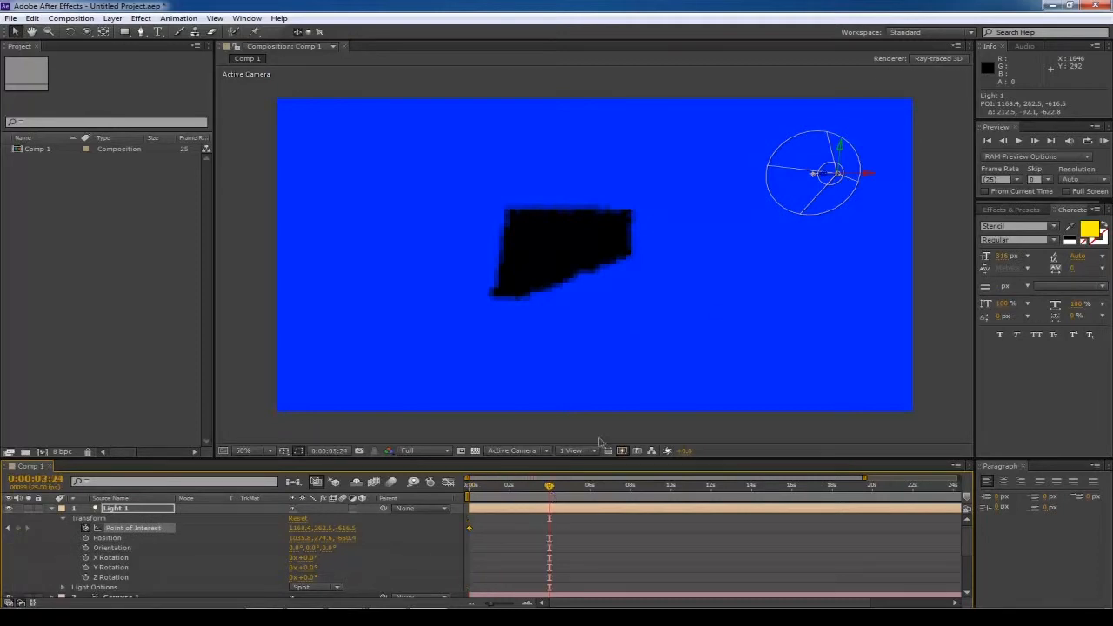
{"action": "left_click_drag", "start_coordinate": [816, 176], "coordinate": [340, 342]}
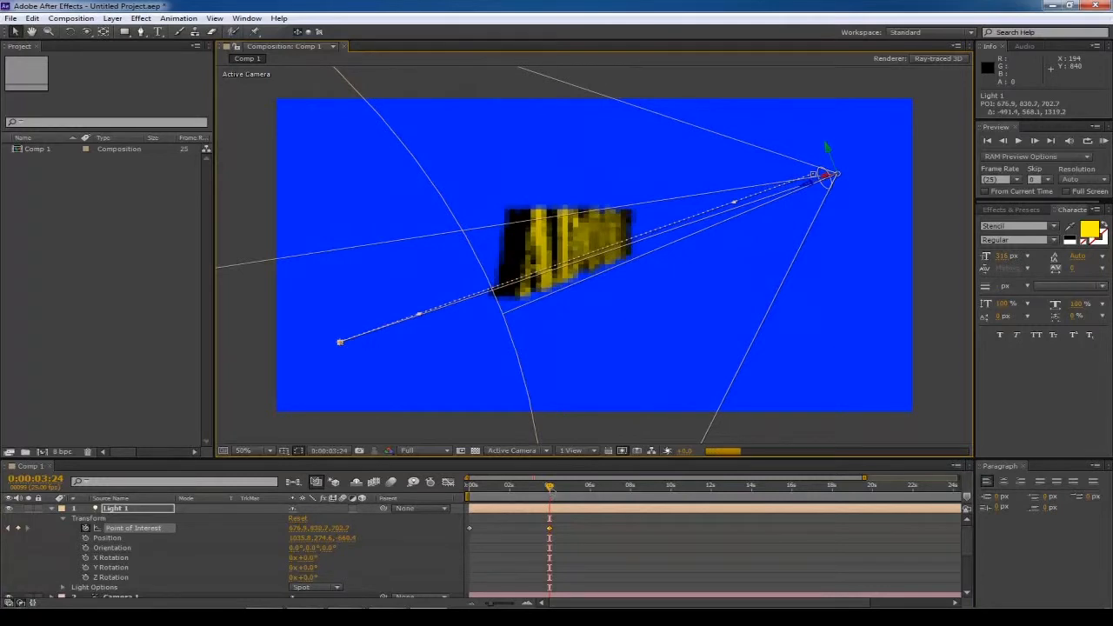
{"action": "left_click_drag", "start_coordinate": [549, 485], "coordinate": [506, 481]}
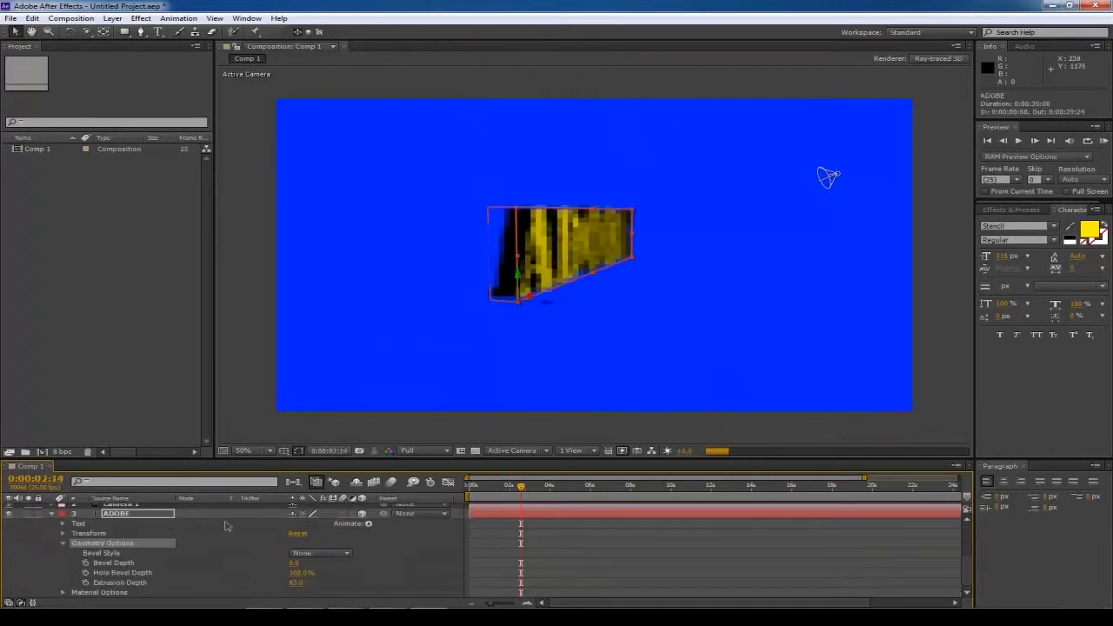
Step: Set the ADOBE text layer's Bevel Style to Concave
{"action": "key", "text": "Return"}
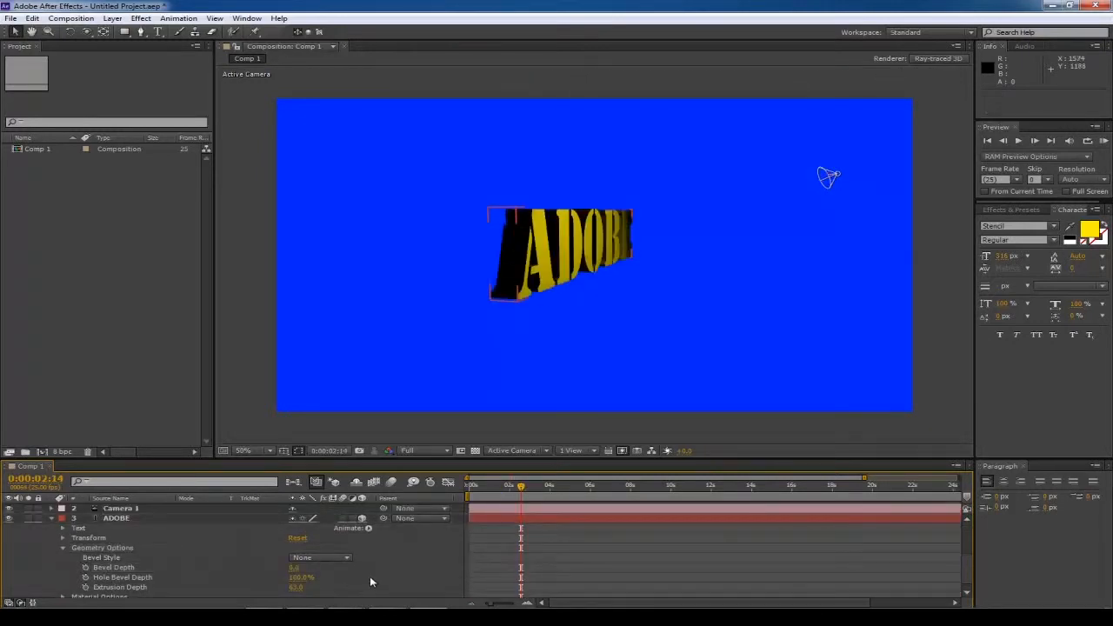
{"action": "left_click", "coordinate": [307, 558]}
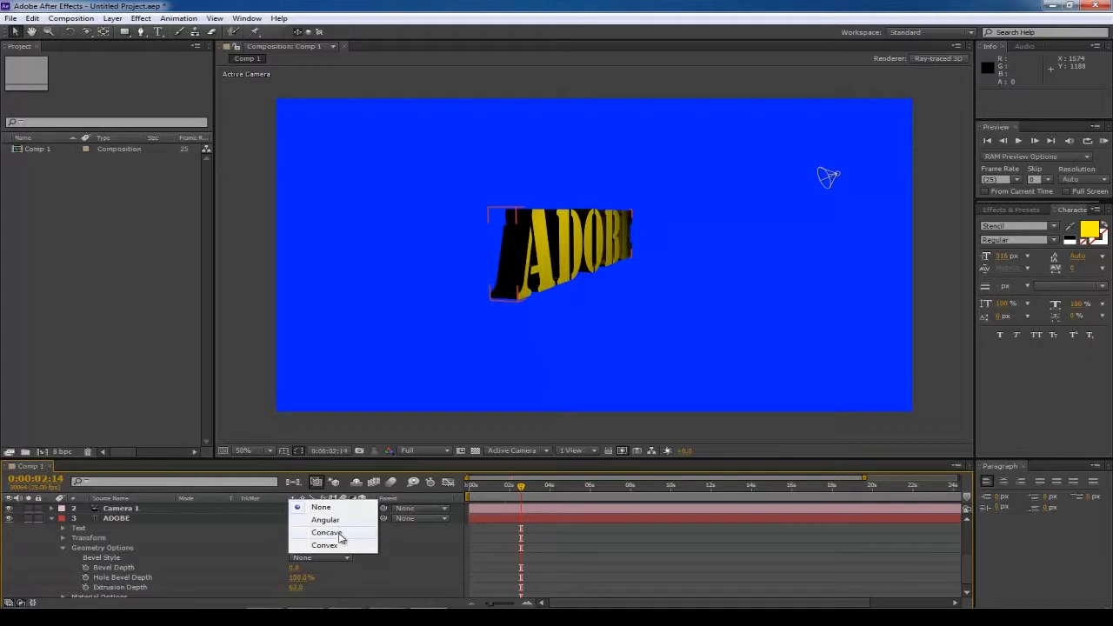
{"action": "left_click", "coordinate": [341, 539]}
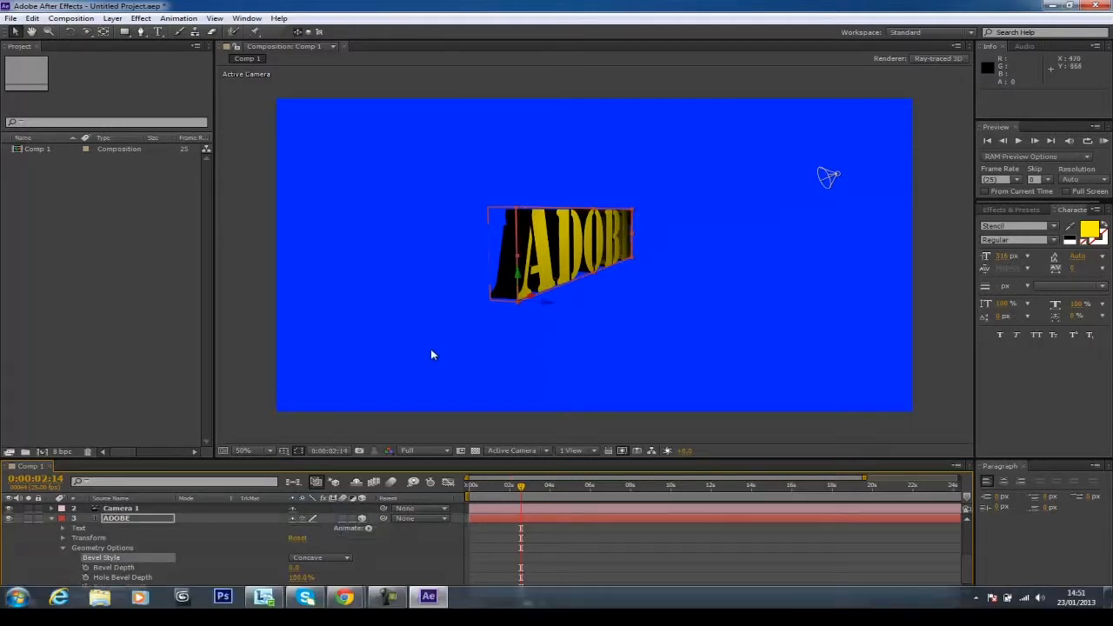
Step: Try a Bevel Depth of 10 on the ADOBE text, and undo the change
{"action": "left_click_drag", "start_coordinate": [294, 567], "coordinate": [366, 568]}
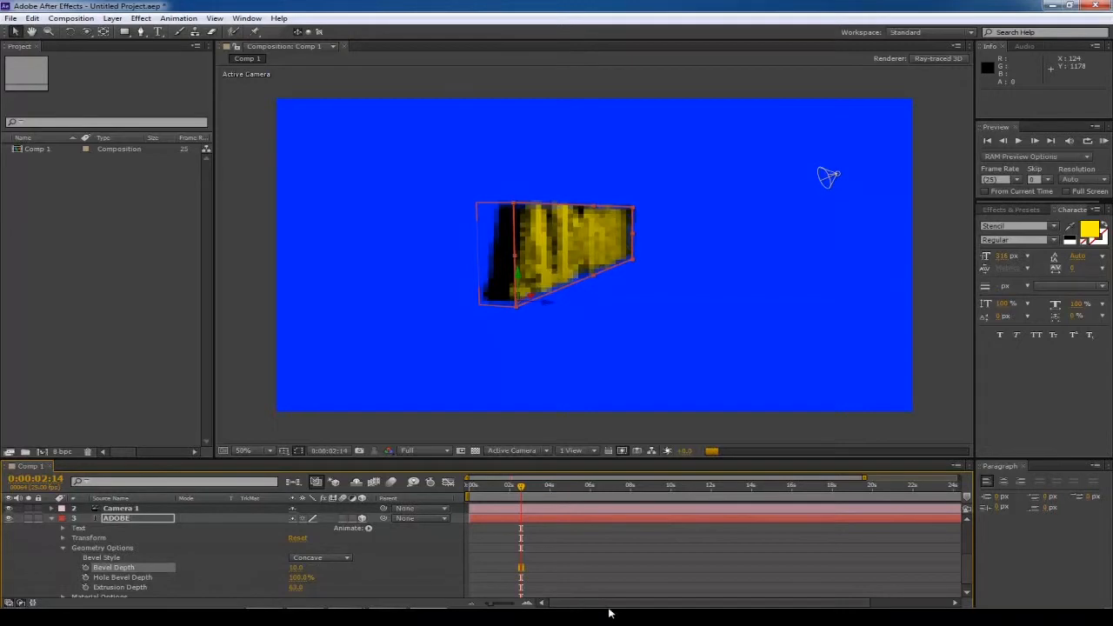
{"action": "left_click", "coordinate": [555, 154]}
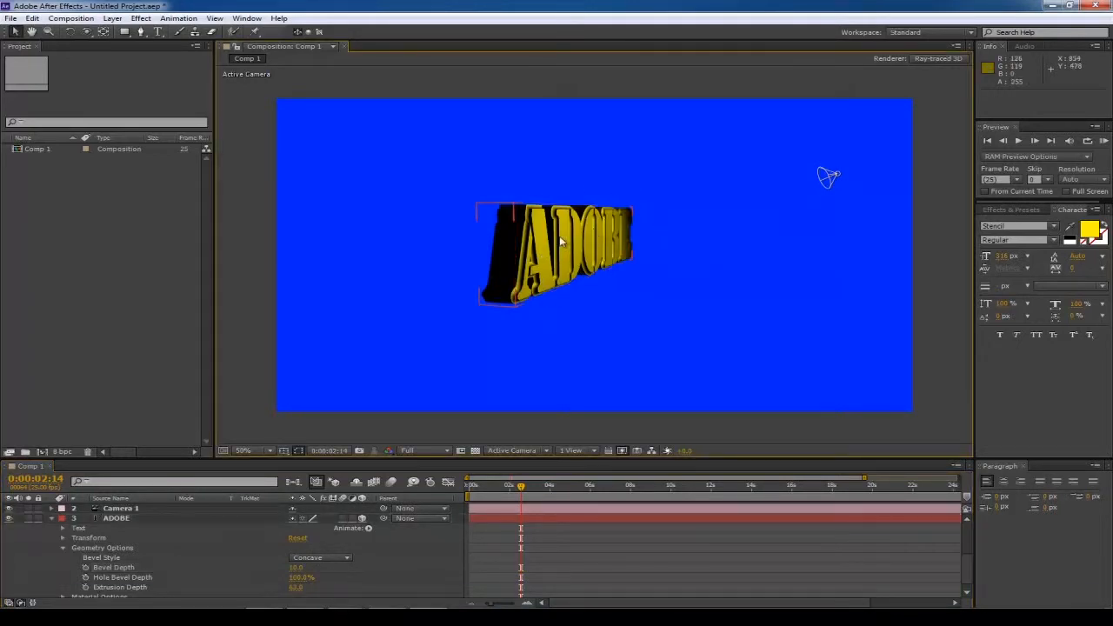
{"action": "key", "text": "ctrl+z"}
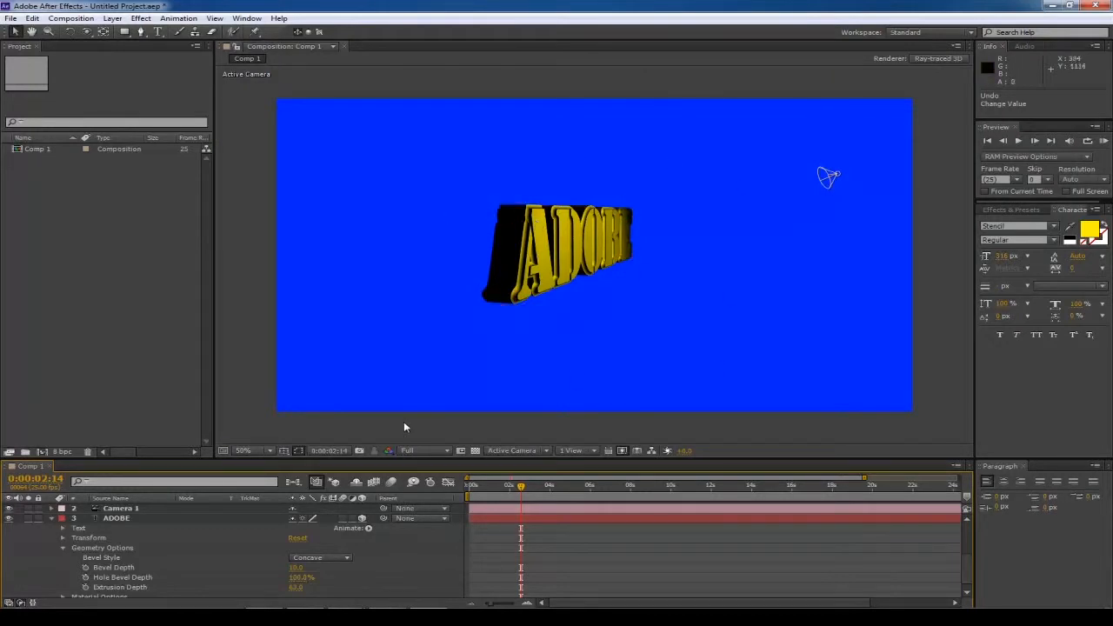
{"action": "key", "text": "ctrl+z"}
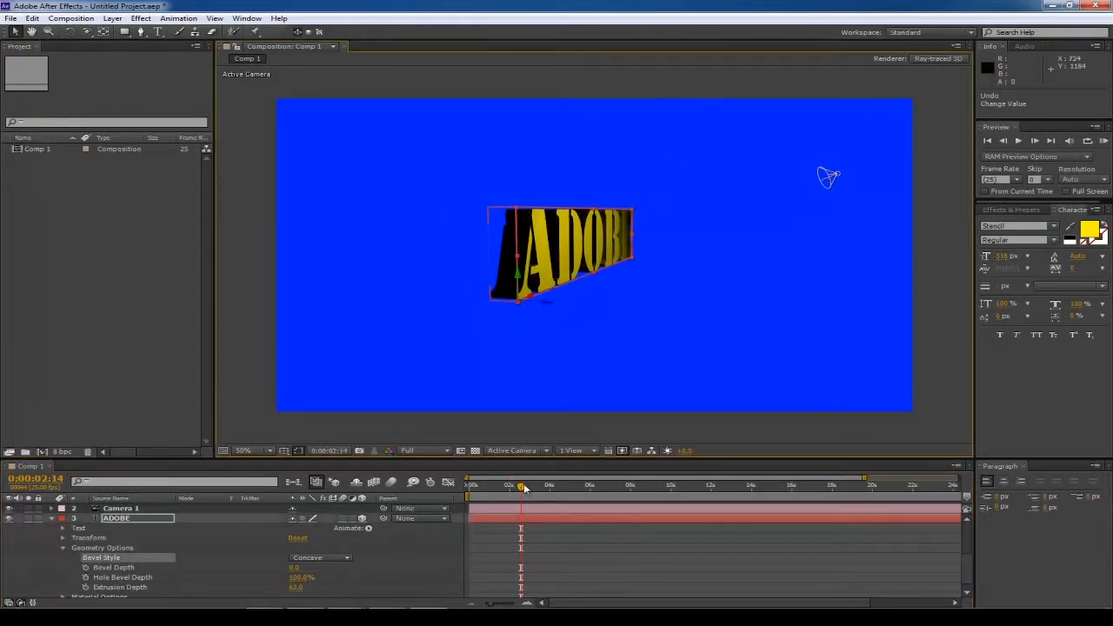
Step: At the timeline start, reposition the spot light to about 143, 319, -652 with its point of interest at about 234, 352, -499
{"action": "left_click", "coordinate": [831, 176]}
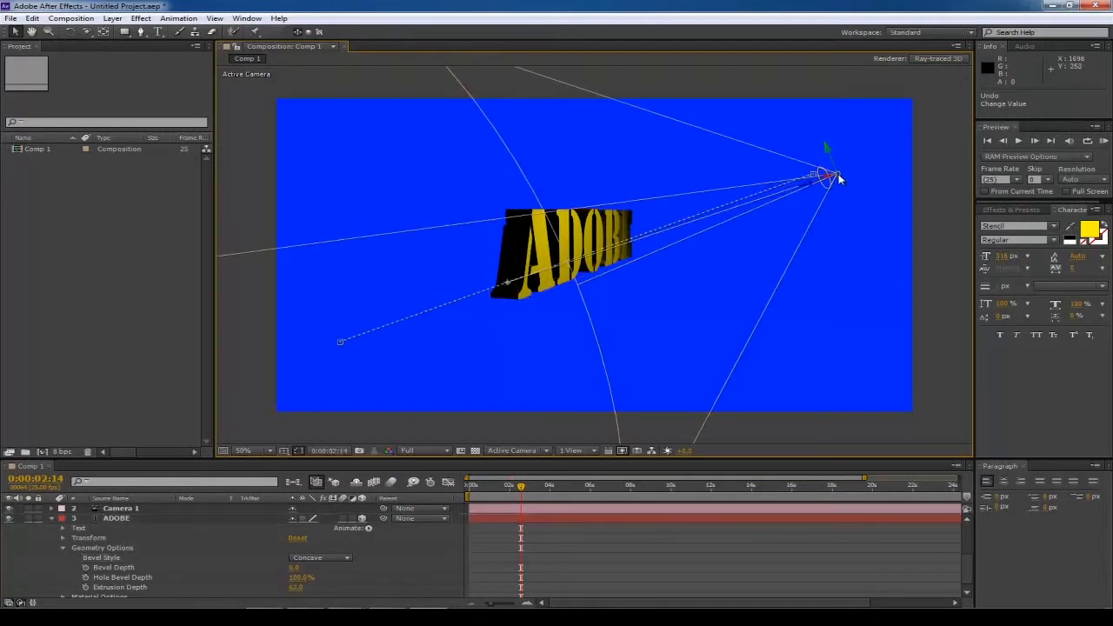
{"action": "left_click_drag", "start_coordinate": [521, 487], "coordinate": [463, 490]}
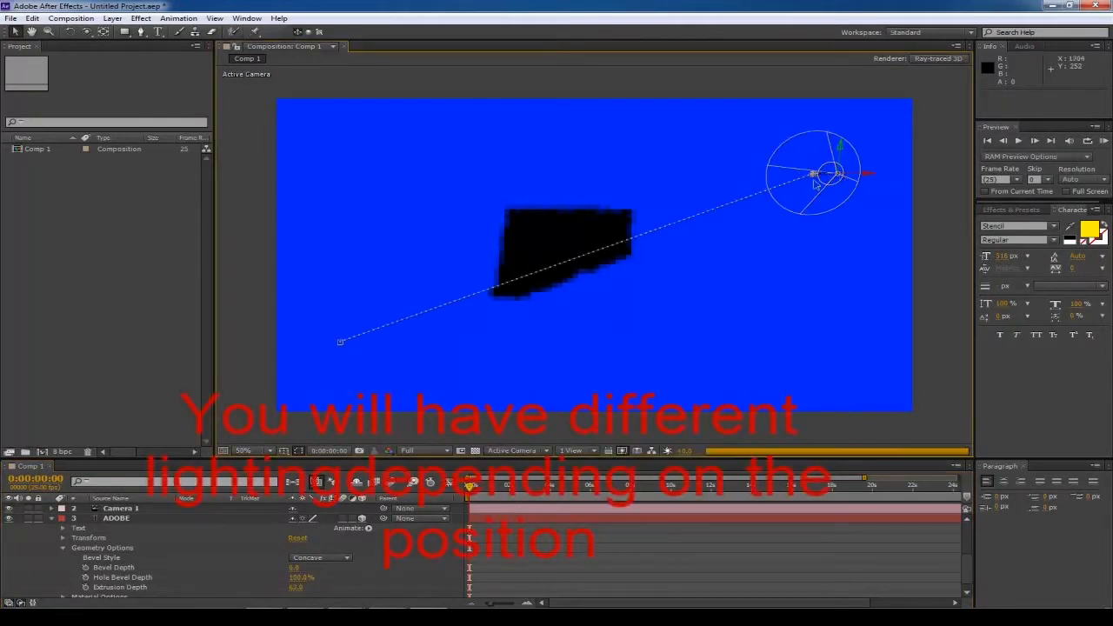
{"action": "left_click_drag", "start_coordinate": [816, 182], "coordinate": [828, 176]}
{"action": "mouse_move", "coordinate": [554, 234]}
{"action": "left_mouse_down"}
{"action": "mouse_move", "coordinate": [638, 207]}
{"action": "mouse_move", "coordinate": [630, 212]}
{"action": "left_mouse_up"}
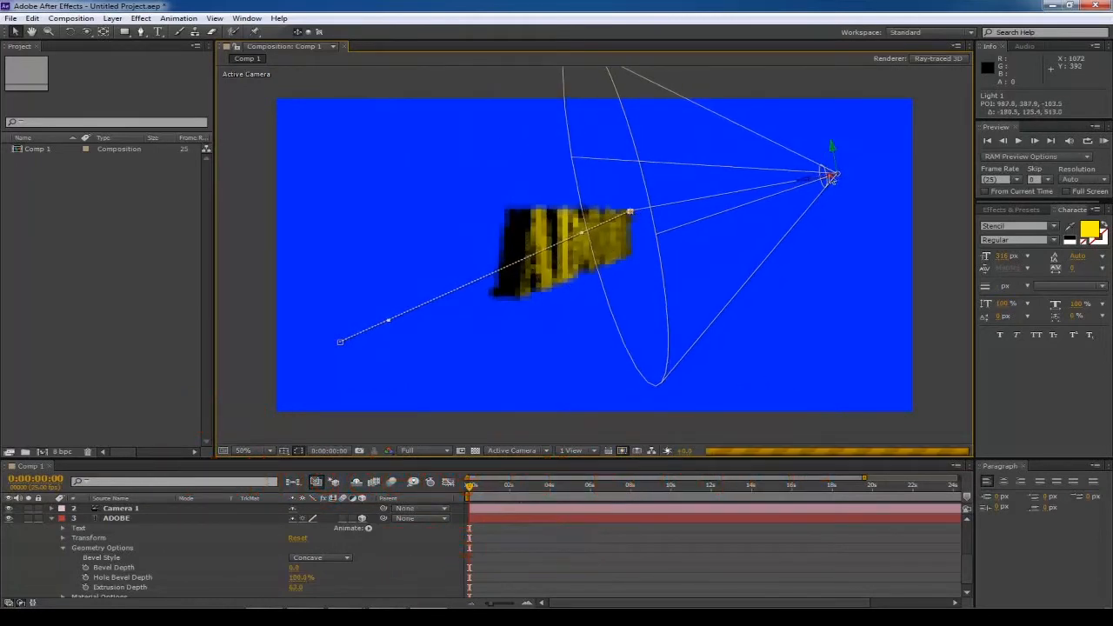
{"action": "left_click_drag", "start_coordinate": [832, 178], "coordinate": [839, 219]}
{"action": "left_click_drag", "start_coordinate": [873, 186], "coordinate": [894, 364]}
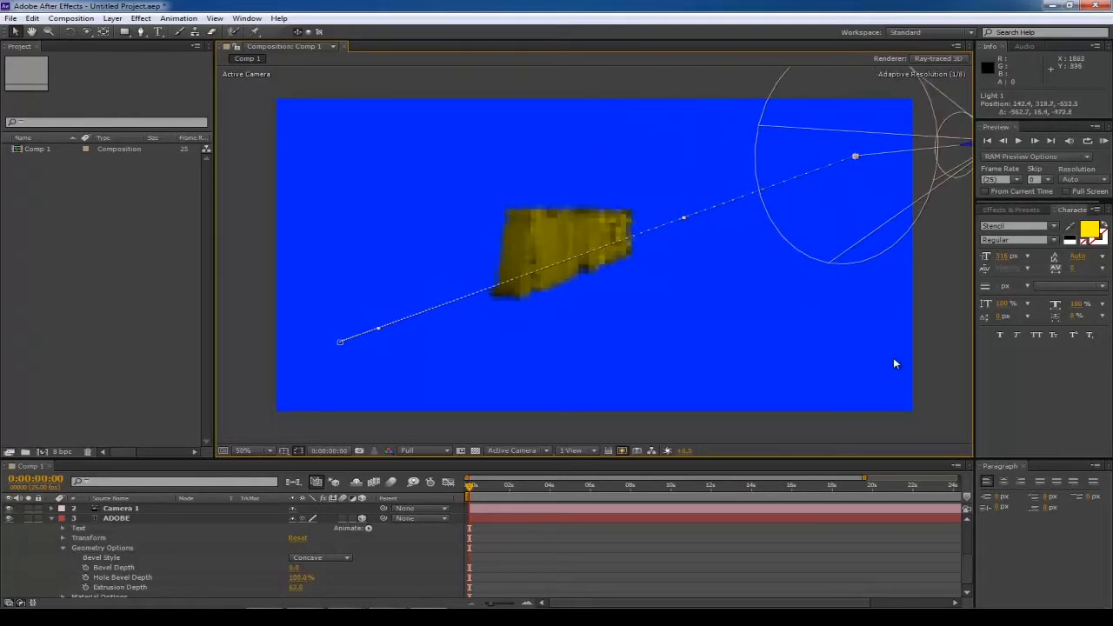
{"action": "left_click_drag", "start_coordinate": [858, 159], "coordinate": [808, 188]}
{"action": "left_click", "coordinate": [649, 316]}
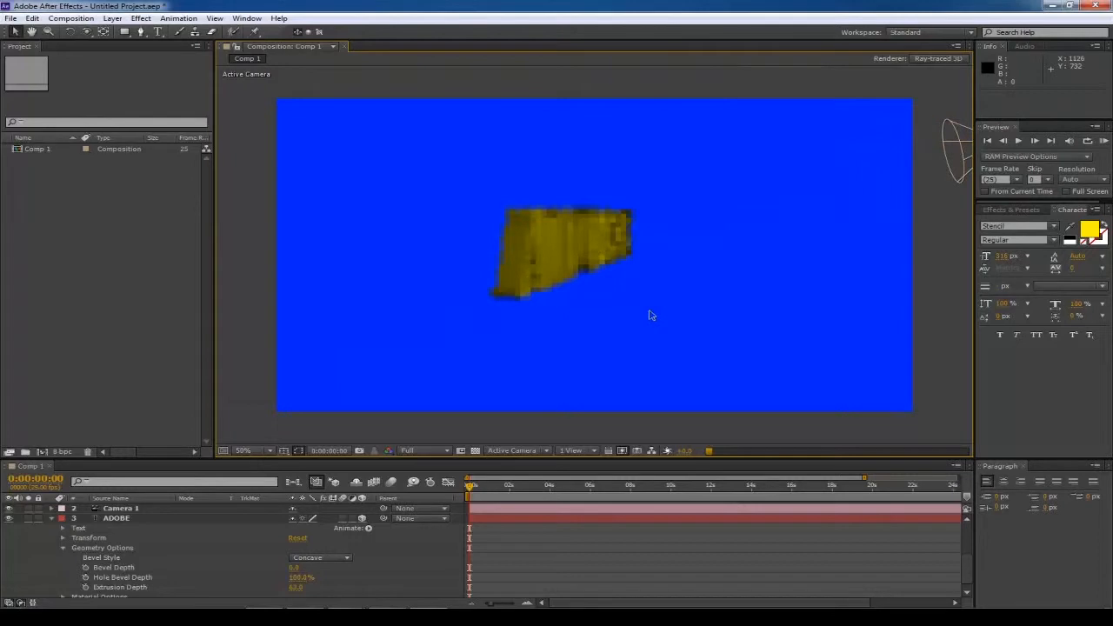
{"action": "left_click", "coordinate": [606, 228]}
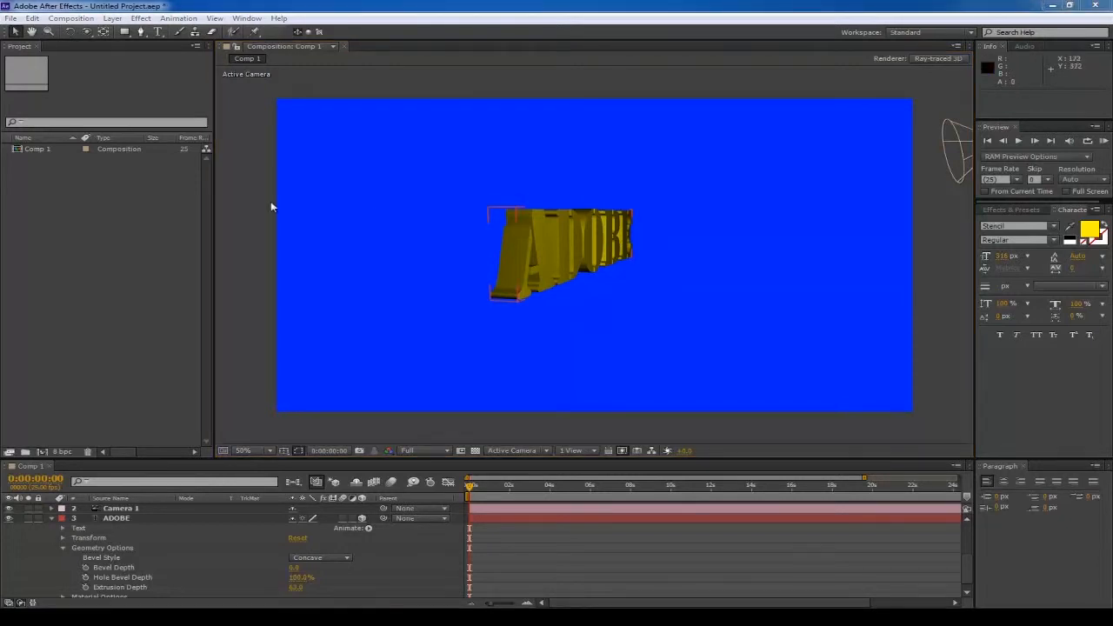
Step: Import bluesky.jpg from the desktop and add it to the composition as the bottom layer beneath ADOBE, with Light 1's properties collapsed
{"action": "left_click", "coordinate": [11, 19]}
{"action": "mouse_move", "coordinate": [180, 174]}
{"action": "left_click", "coordinate": [246, 169]}
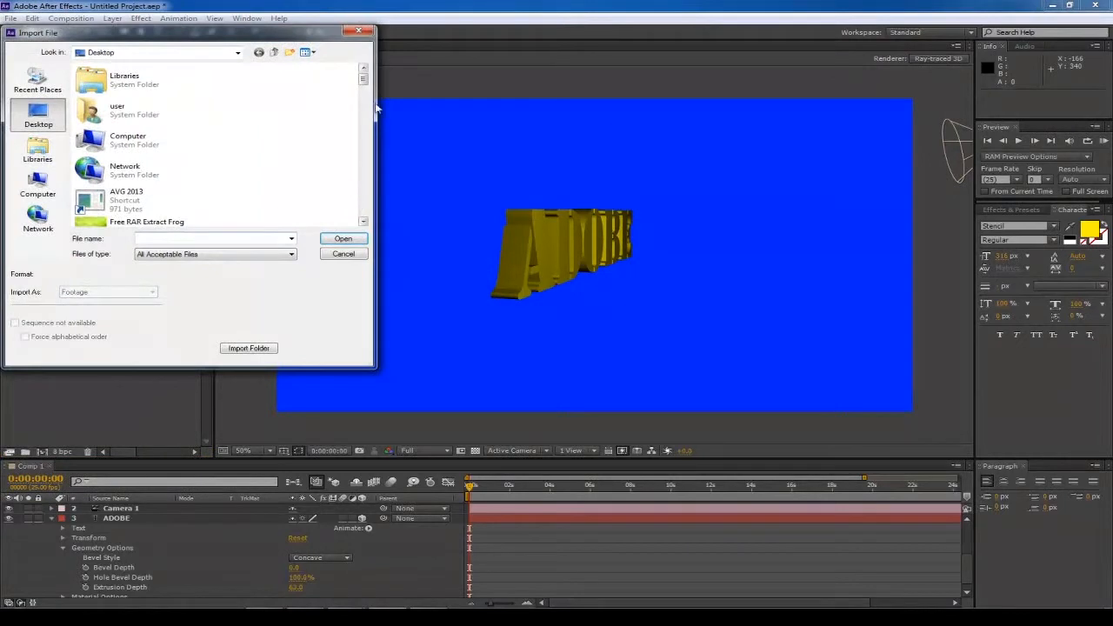
{"action": "left_click_drag", "start_coordinate": [366, 81], "coordinate": [365, 167]}
{"action": "left_click", "coordinate": [139, 136]}
{"action": "left_click", "coordinate": [360, 239]}
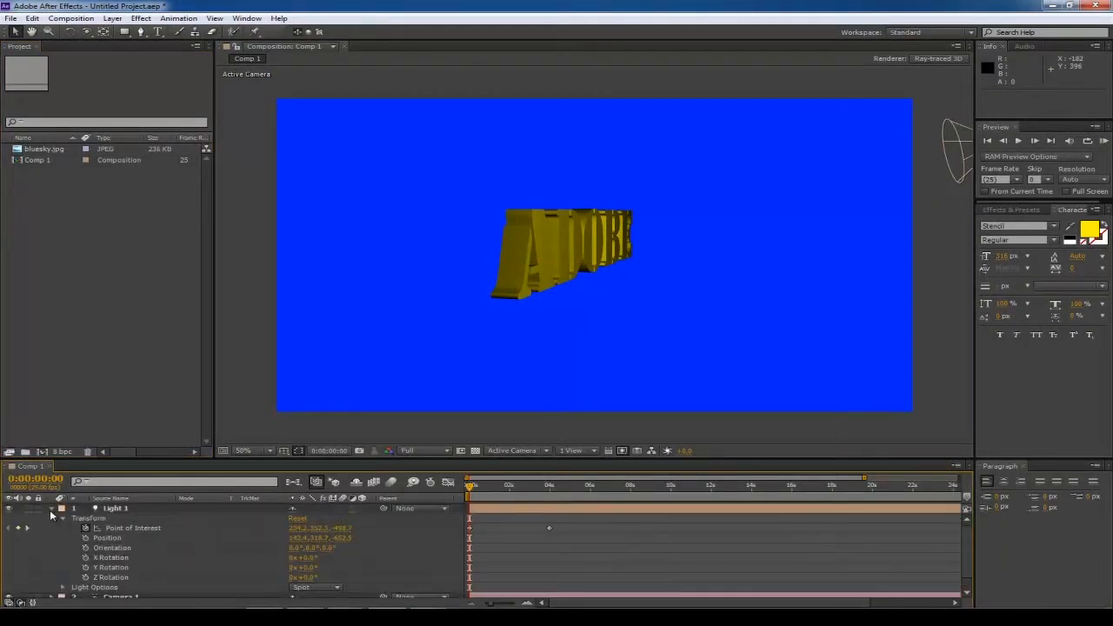
{"action": "left_click", "coordinate": [51, 509]}
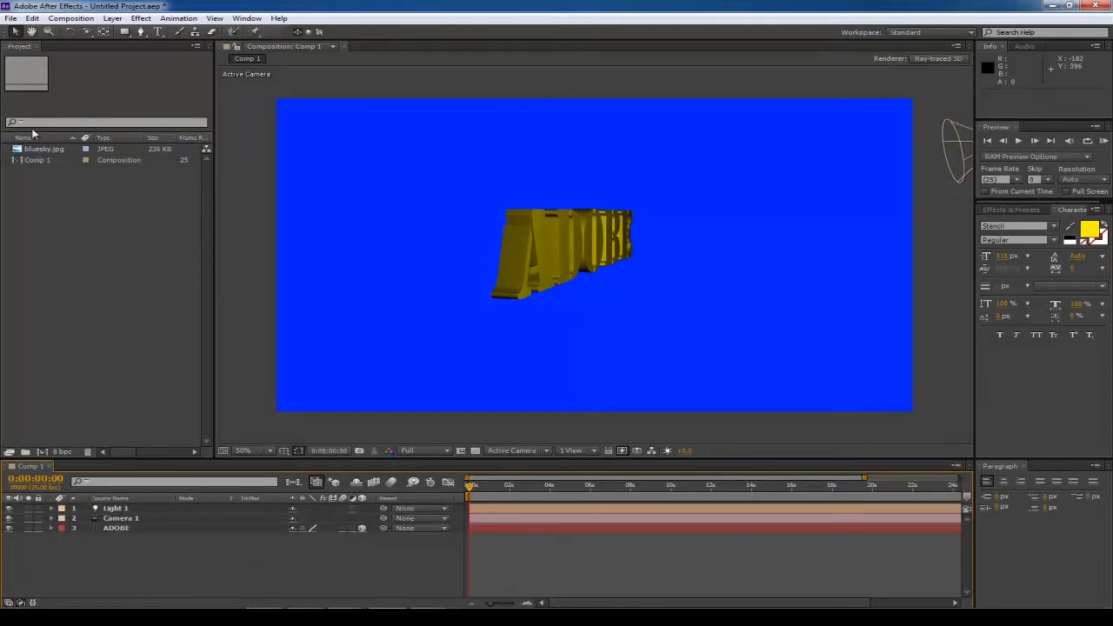
{"action": "left_click_drag", "start_coordinate": [37, 153], "coordinate": [91, 543]}
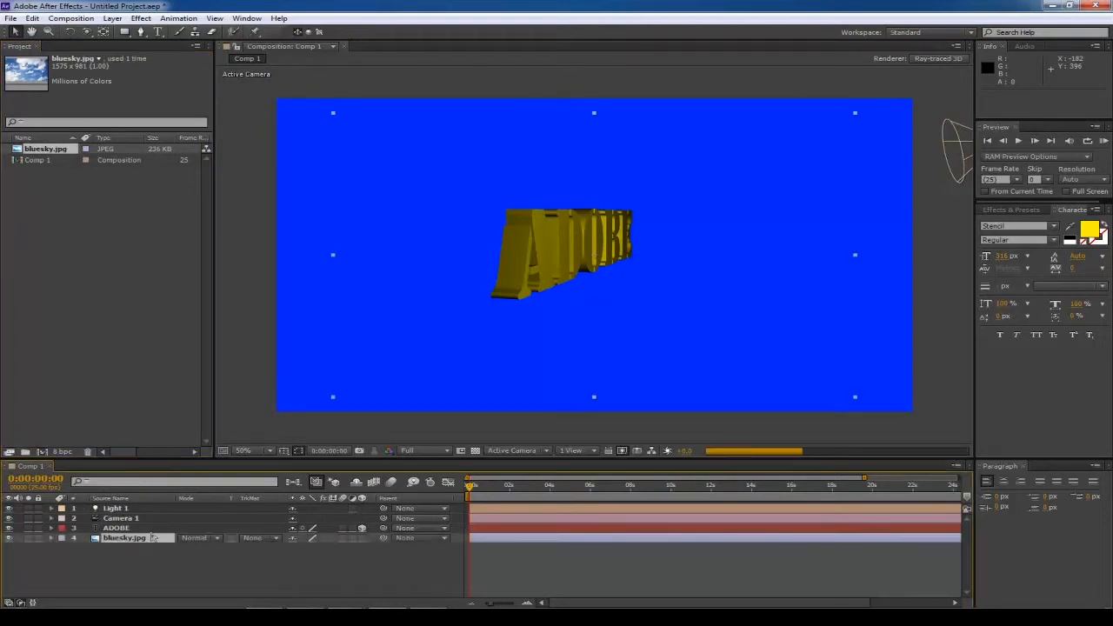
Step: Turn the bluesky.jpg layer into an environment layer for the 3D scene
{"action": "left_click", "coordinate": [137, 234]}
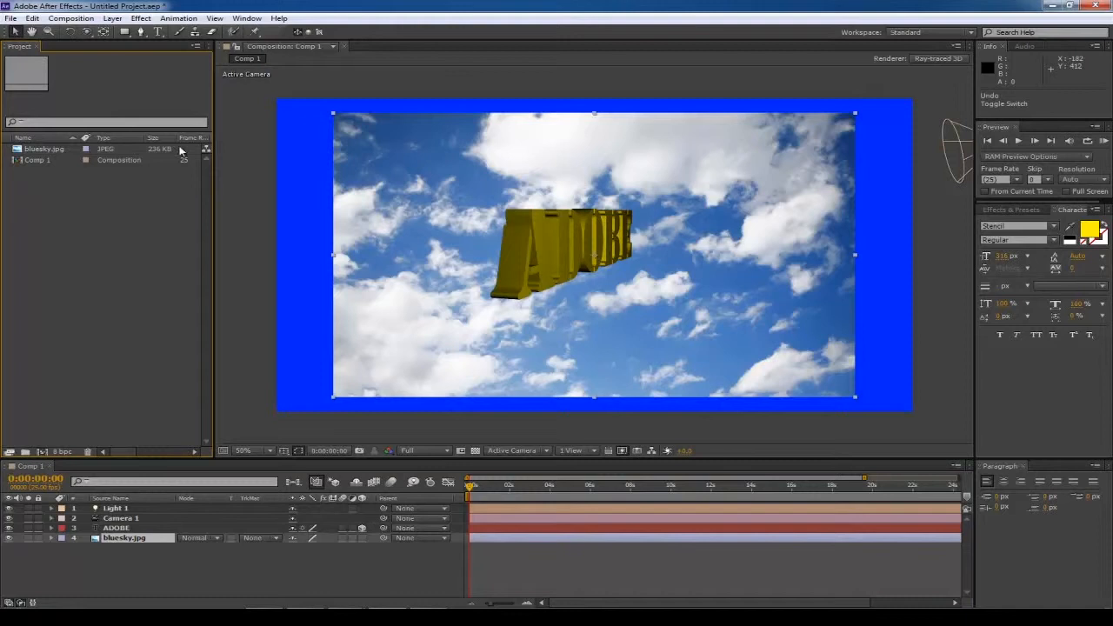
{"action": "left_click", "coordinate": [51, 150]}
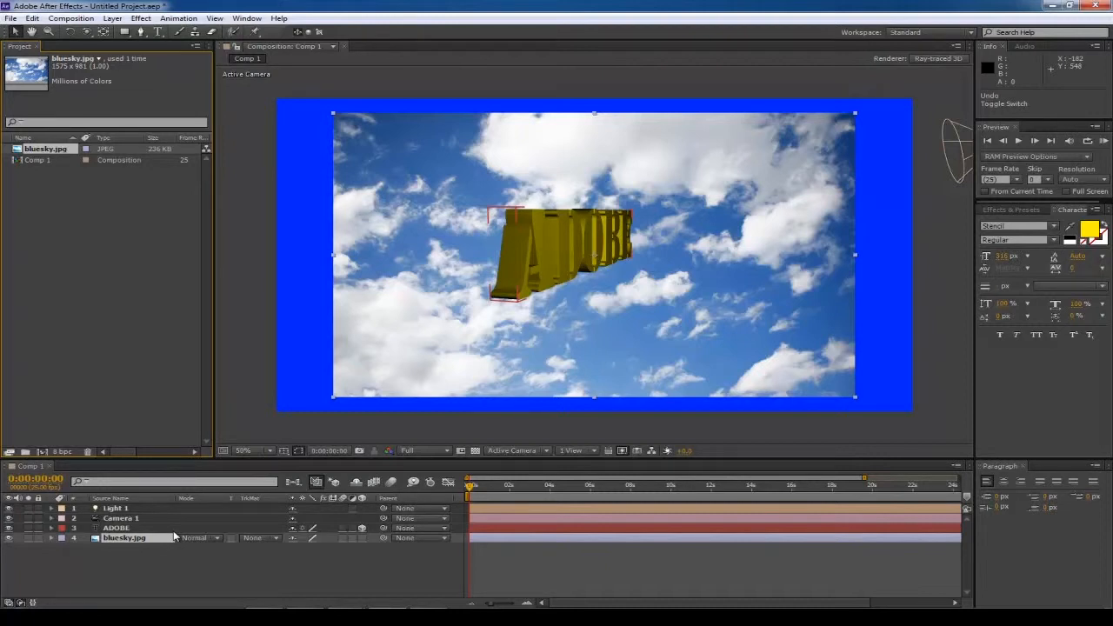
{"action": "left_click", "coordinate": [120, 541]}
{"action": "right_click", "coordinate": [120, 539]}
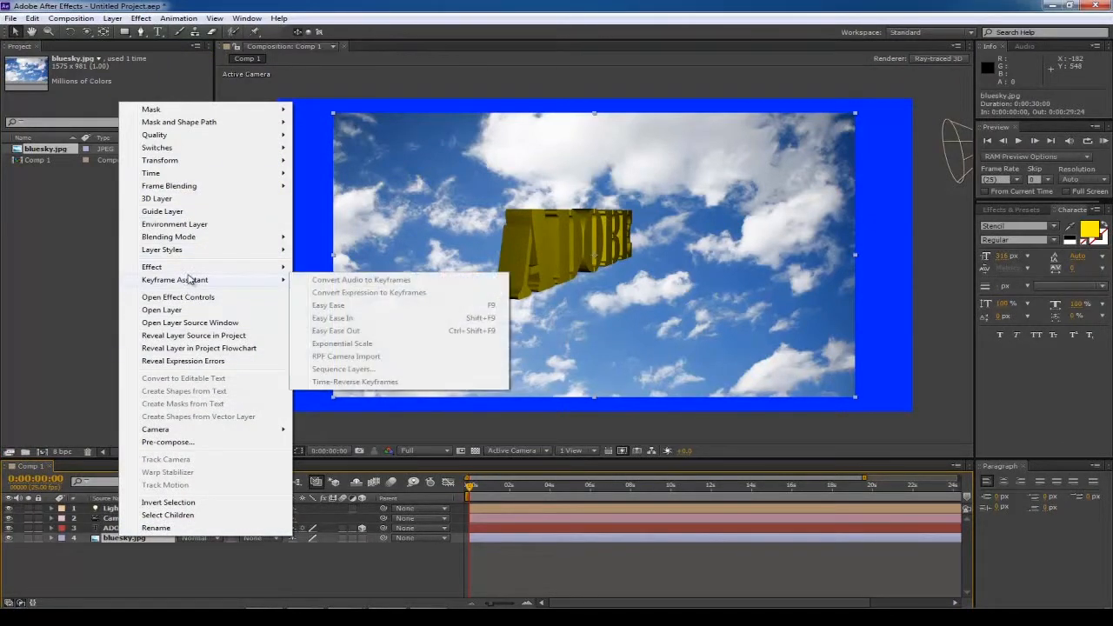
{"action": "left_click", "coordinate": [199, 226]}
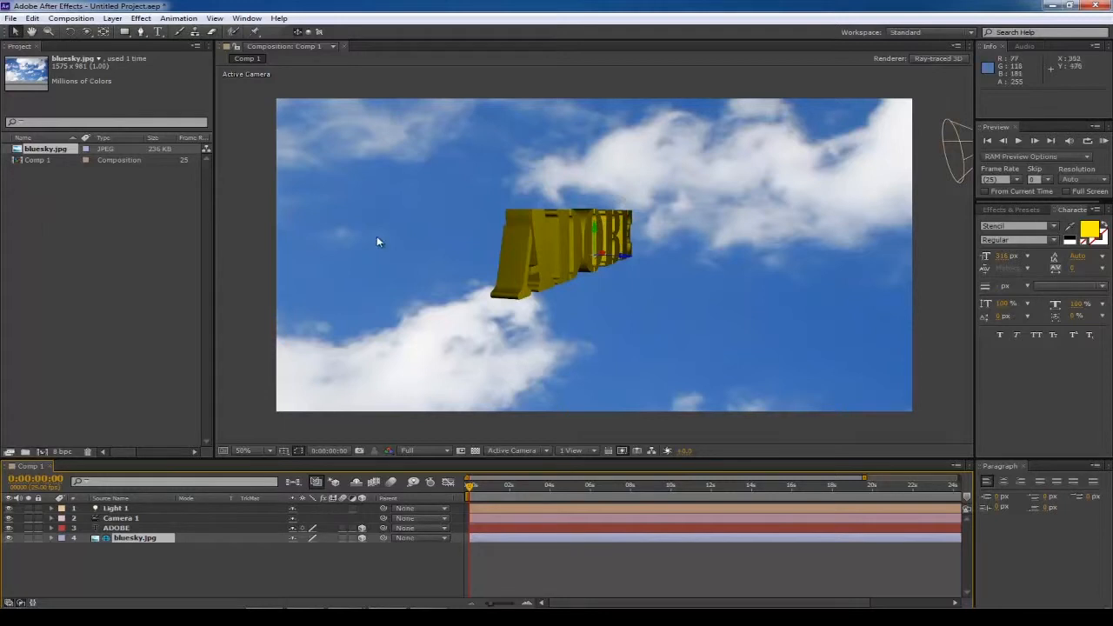
Step: Set the Reflection Intensity to 100% in the ADOBE text layer's Material Options
{"action": "left_click", "coordinate": [51, 528]}
{"action": "scroll", "coordinate": [139, 524], "scroll_direction": "down", "scroll_amount": 1}
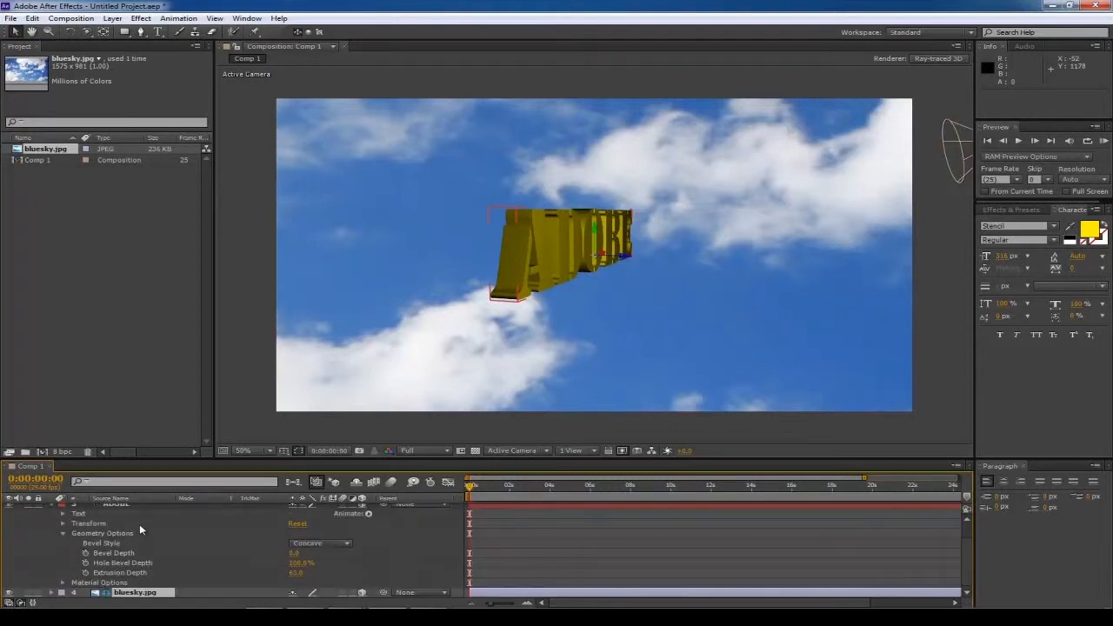
{"action": "left_click", "coordinate": [62, 582]}
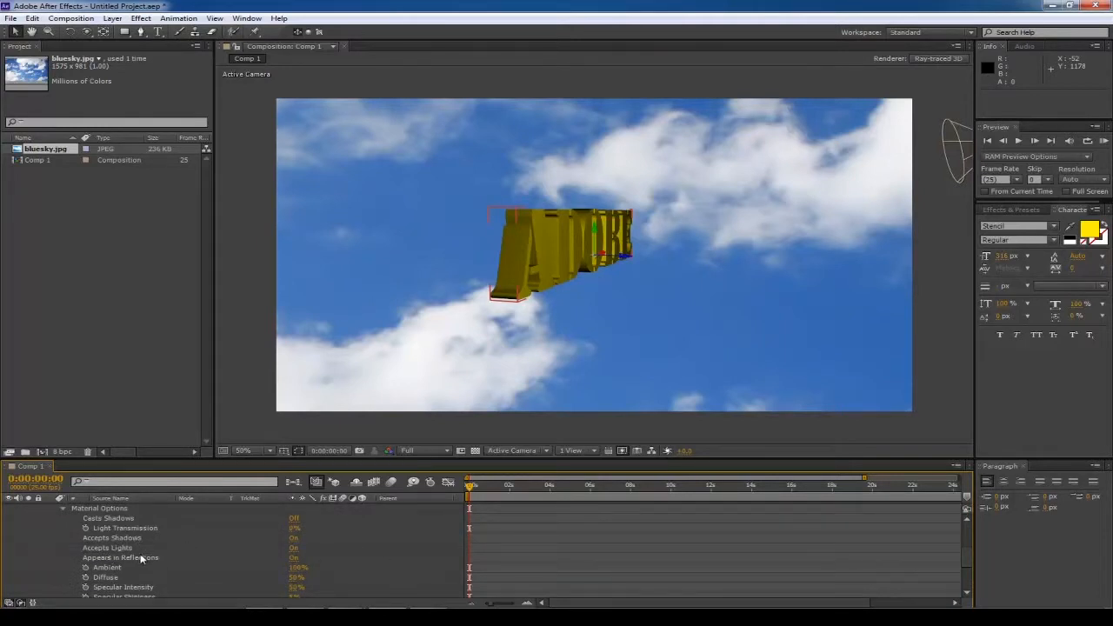
{"action": "scroll", "coordinate": [170, 557], "scroll_direction": "down", "scroll_amount": 2}
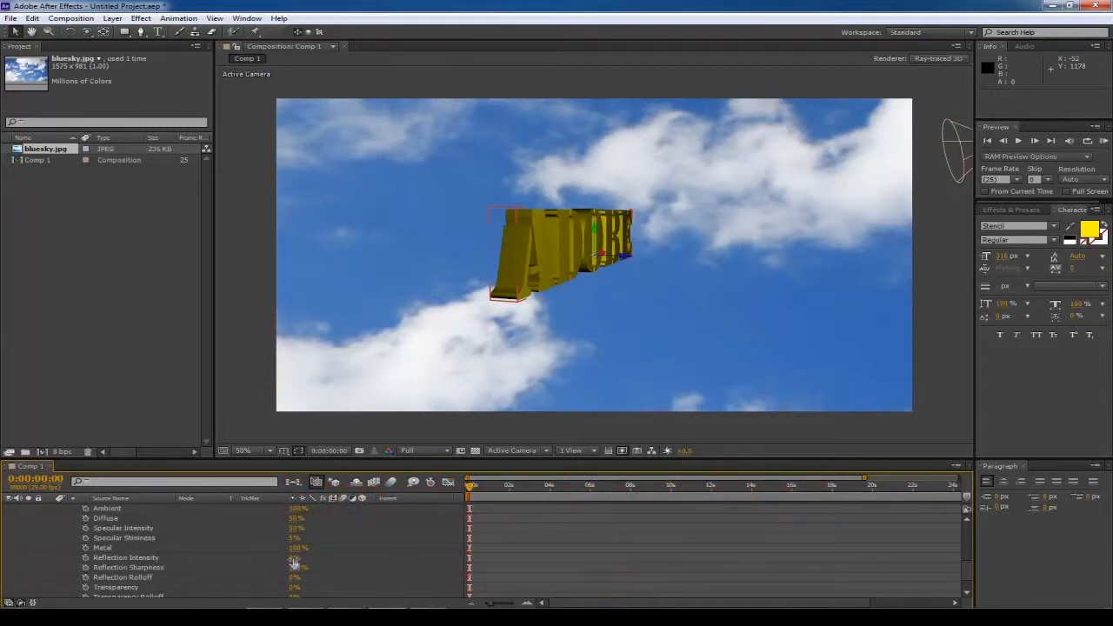
{"action": "left_click_drag", "start_coordinate": [294, 563], "coordinate": [331, 560]}
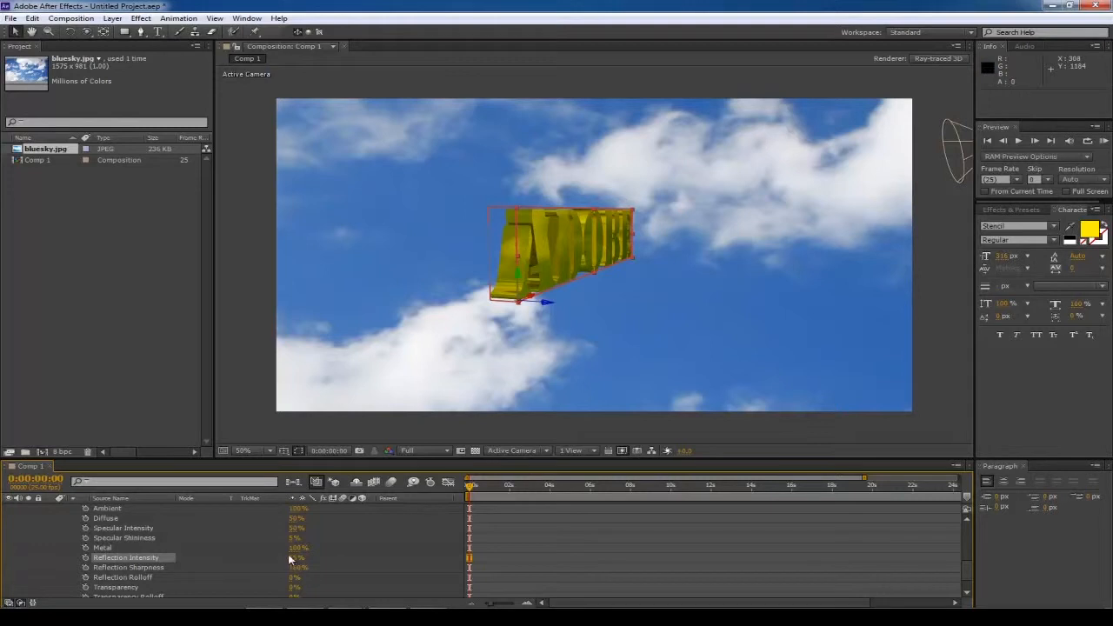
{"action": "left_click_drag", "start_coordinate": [290, 559], "coordinate": [335, 556]}
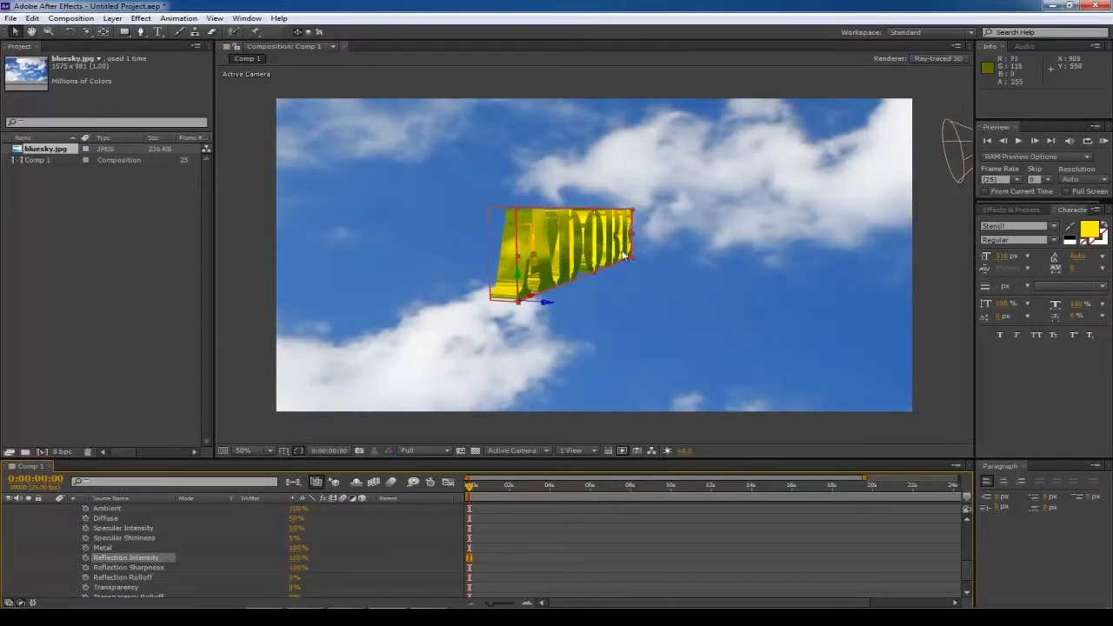
Step: Move the spot light closer to the ADOBE text, to about 245, 356, -481, and adjust its point of interest
{"action": "left_click", "coordinate": [958, 160]}
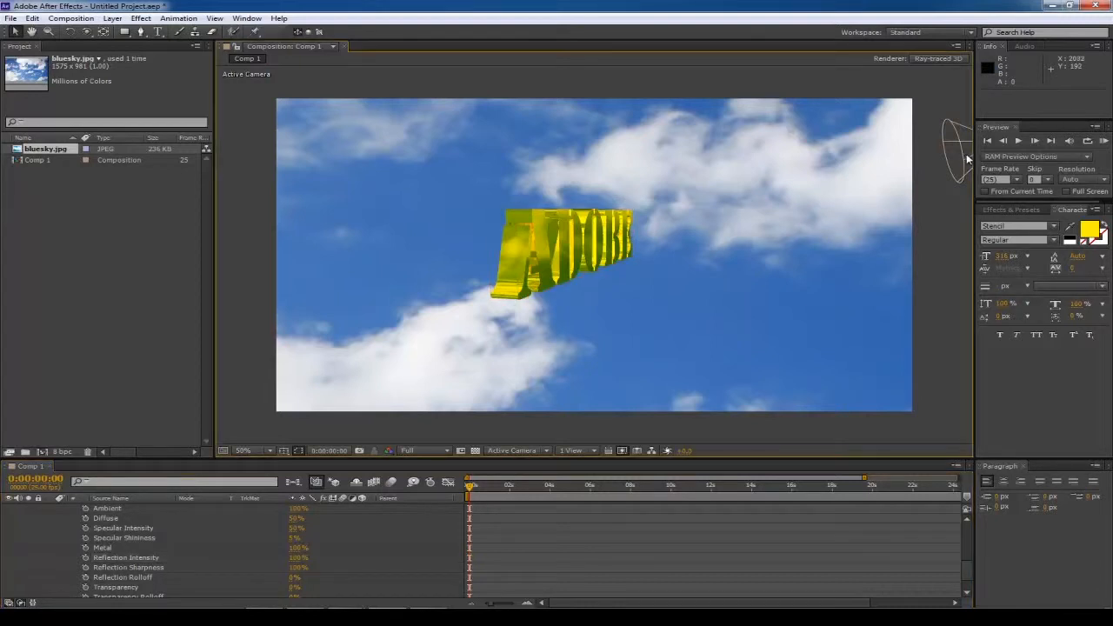
{"action": "left_click", "coordinate": [265, 451]}
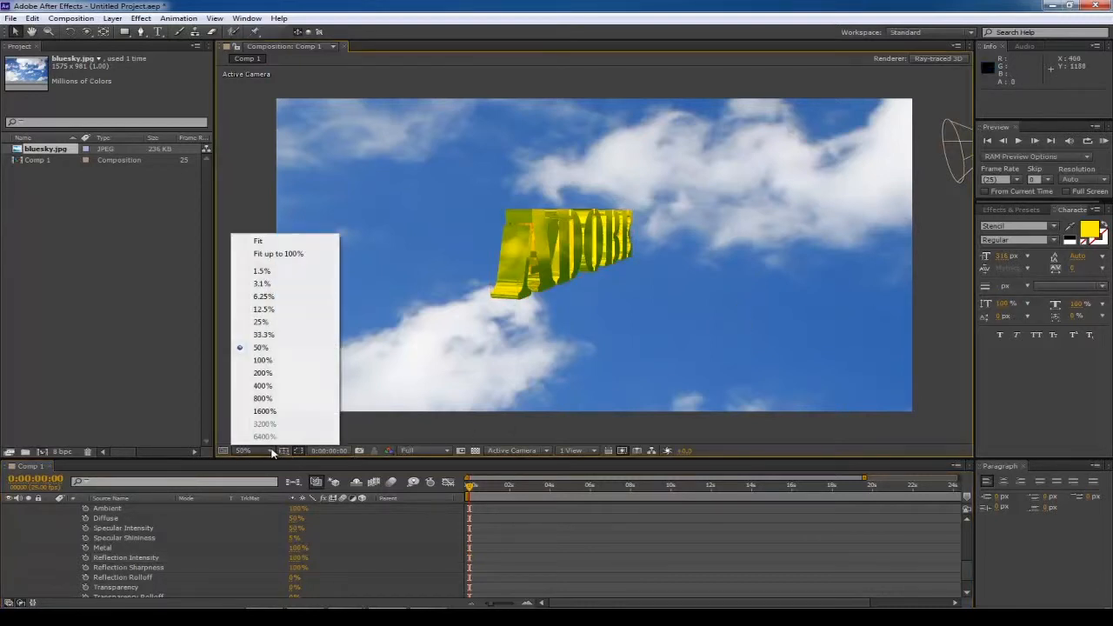
{"action": "left_click", "coordinate": [269, 336]}
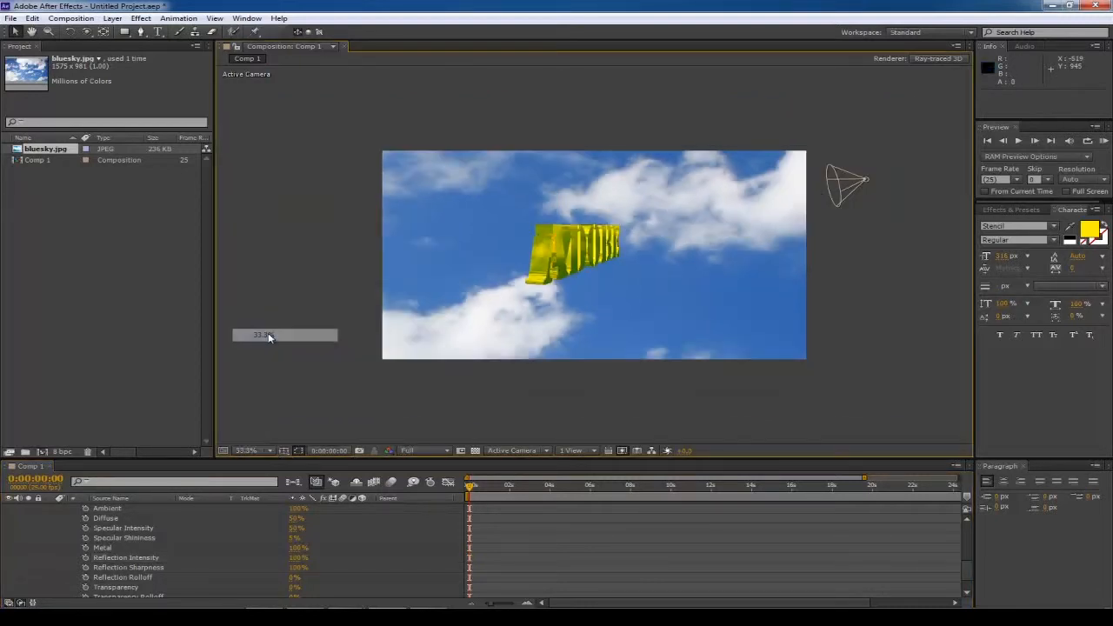
{"action": "left_click", "coordinate": [867, 183]}
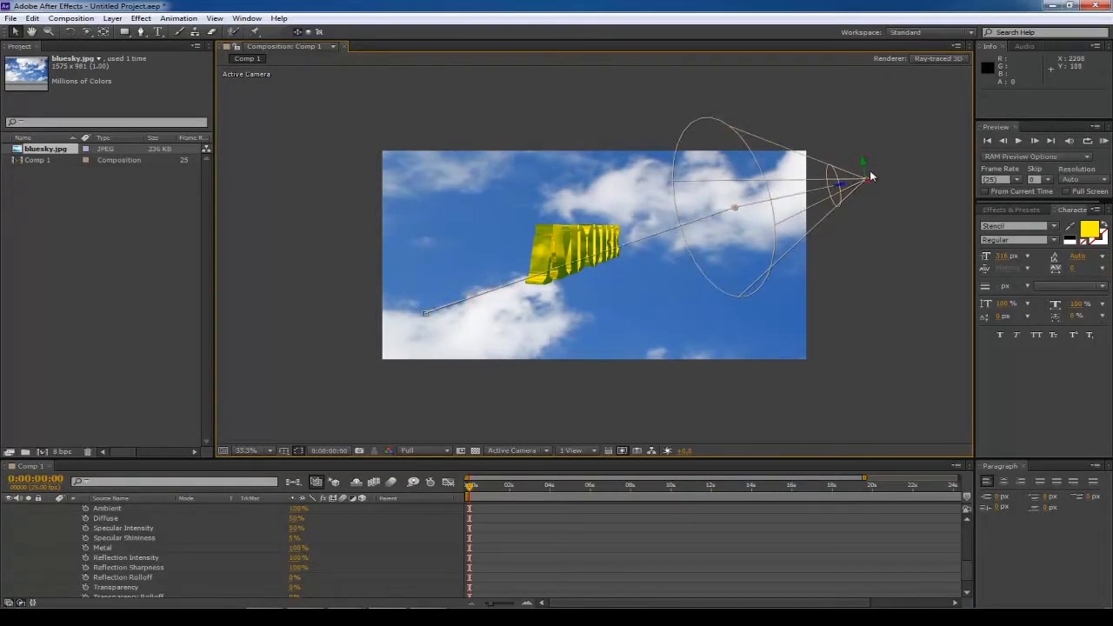
{"action": "left_click_drag", "start_coordinate": [867, 172], "coordinate": [807, 230]}
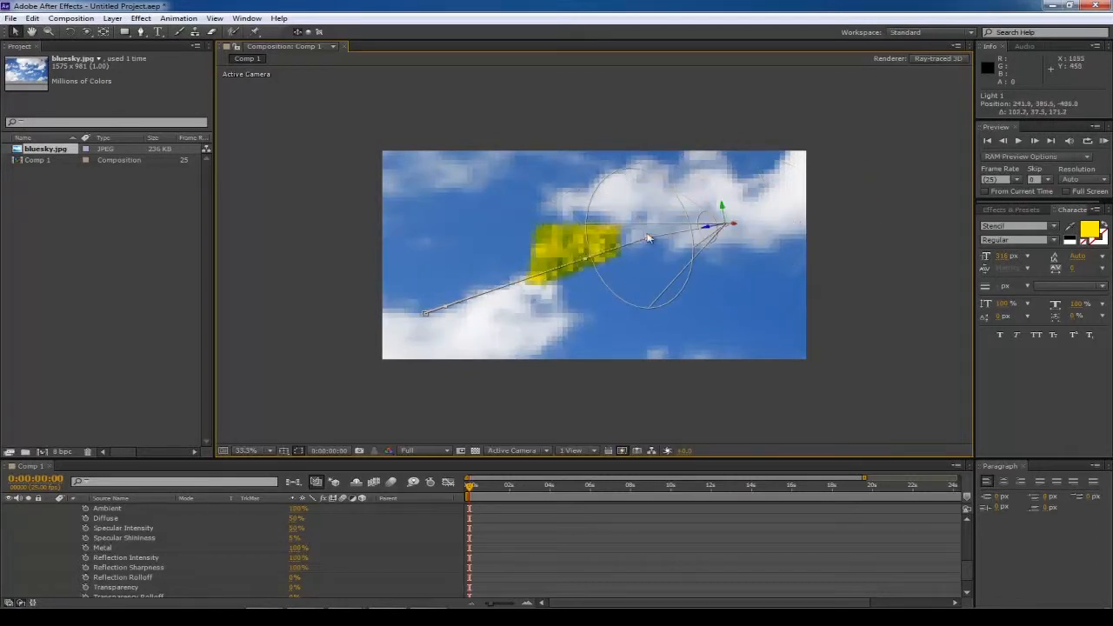
{"action": "left_click_drag", "start_coordinate": [599, 269], "coordinate": [666, 233]}
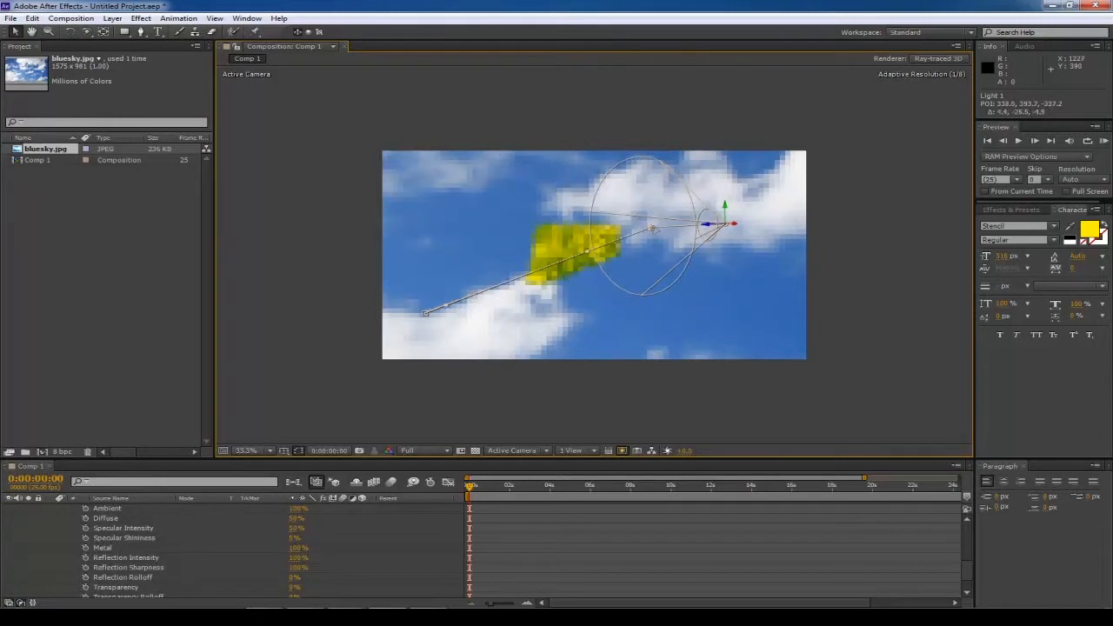
{"action": "key", "text": "period"}
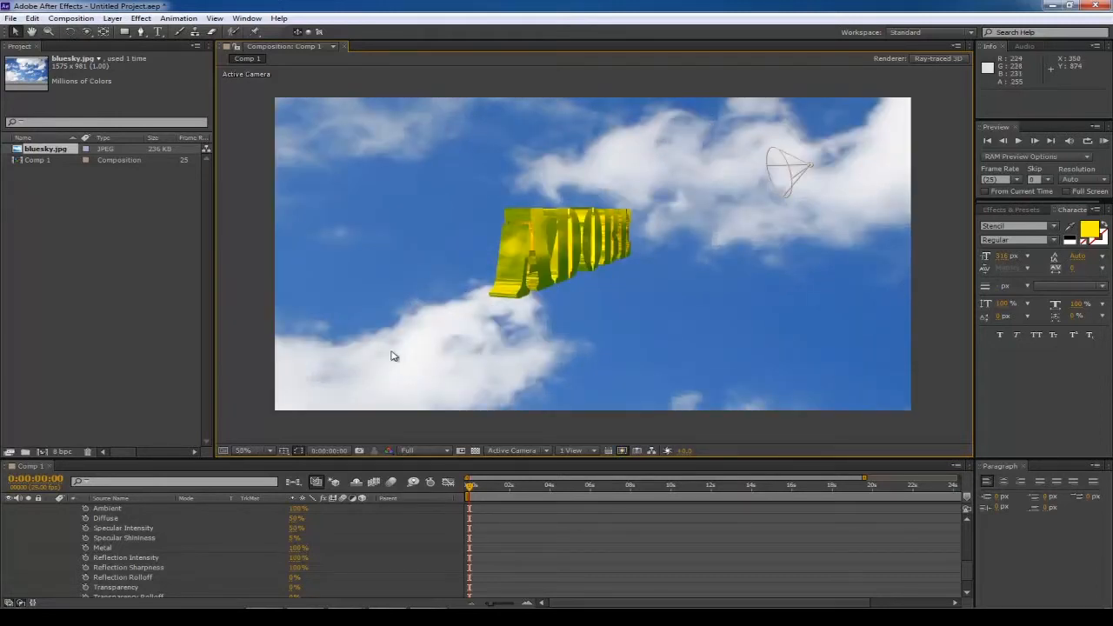
Step: Adjust the Metal and Specular Shininess material options of the ADOBE text layer
{"action": "left_click", "coordinate": [289, 549]}
{"action": "left_click", "coordinate": [308, 544]}
{"action": "left_click_drag", "start_coordinate": [292, 538], "coordinate": [332, 539]}
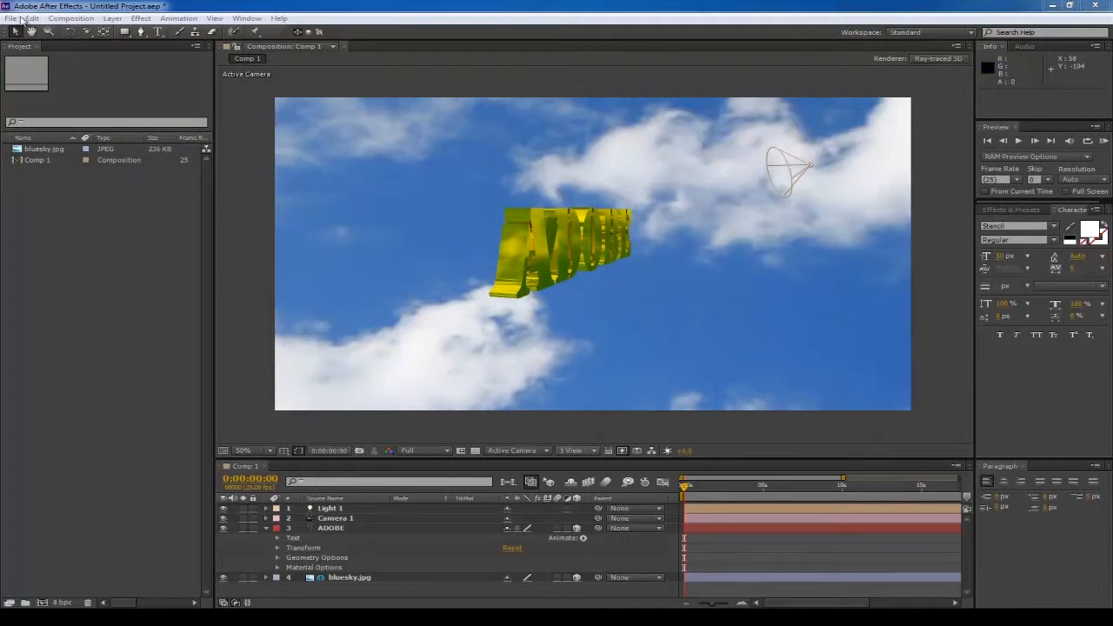
Step: Import the flip.mpeg video footage into the project
{"action": "left_click", "coordinate": [13, 19]}
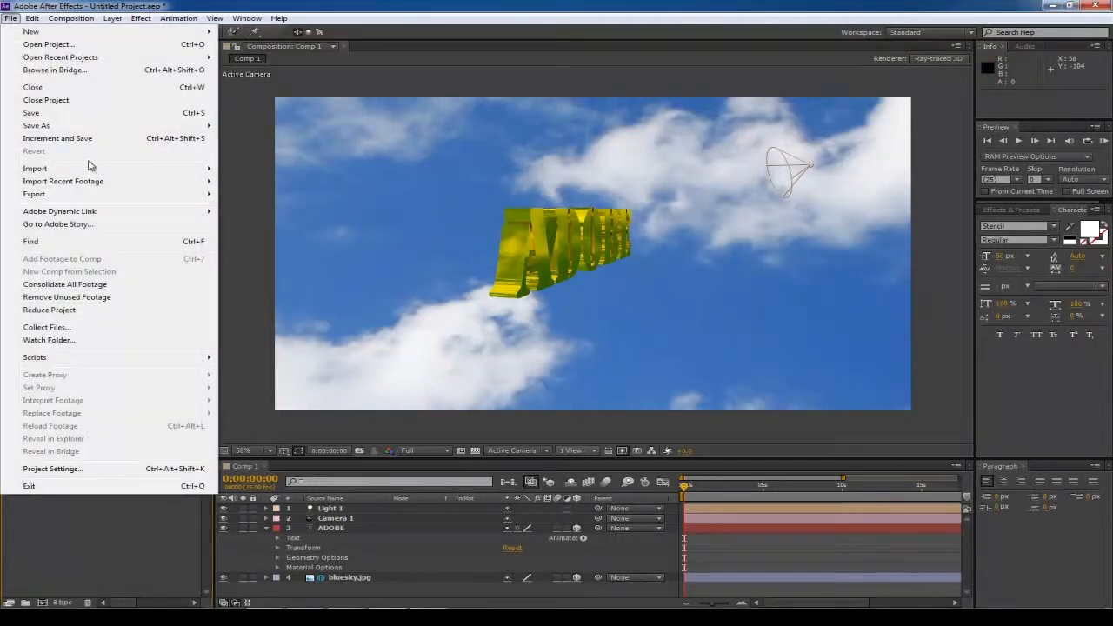
{"action": "mouse_move", "coordinate": [94, 168]}
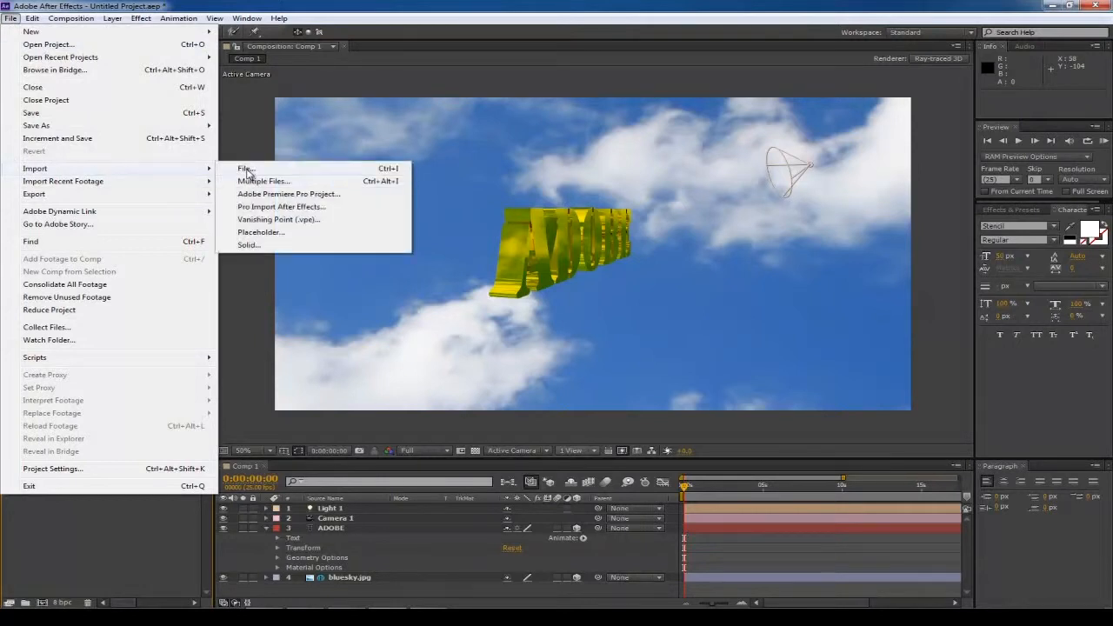
{"action": "left_click", "coordinate": [246, 171]}
{"action": "left_click_drag", "start_coordinate": [363, 78], "coordinate": [363, 161]}
{"action": "left_click", "coordinate": [115, 210]}
{"action": "left_click", "coordinate": [344, 239]}
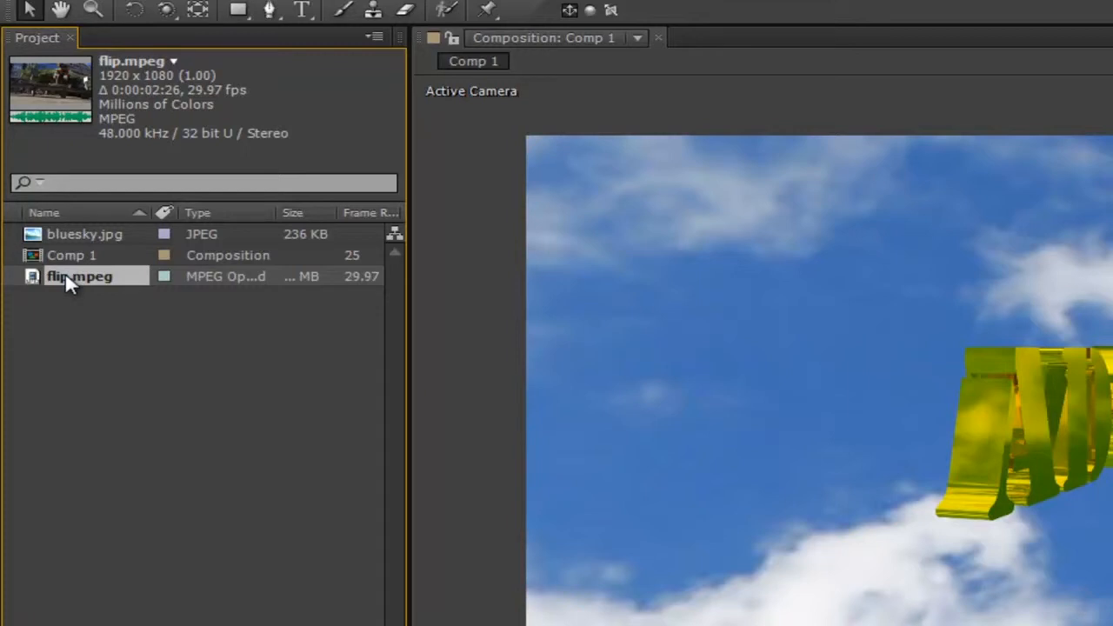
Step: Create a new composition from the flip.mpeg footage and run Track Camera on its layer
{"action": "right_click", "coordinate": [66, 277]}
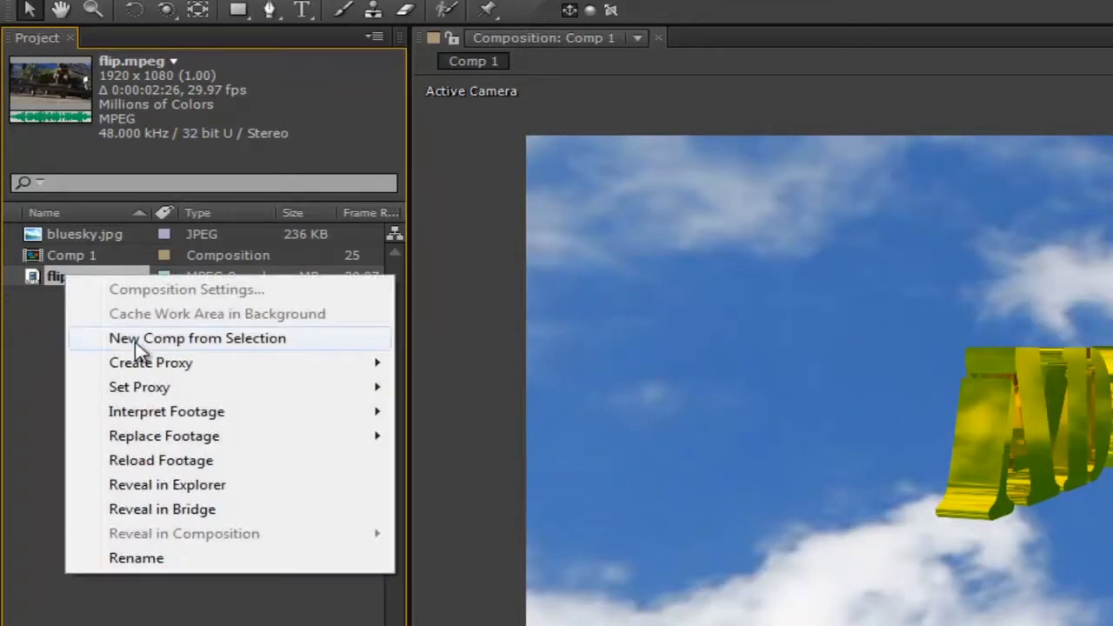
{"action": "left_click", "coordinate": [137, 341]}
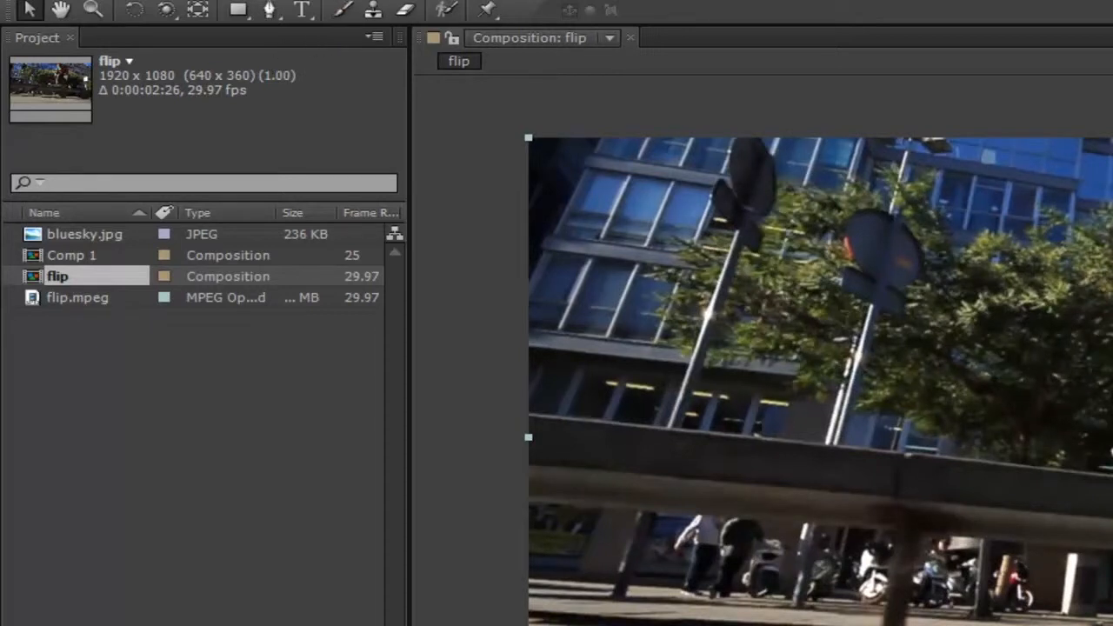
{"action": "left_click", "coordinate": [344, 2]}
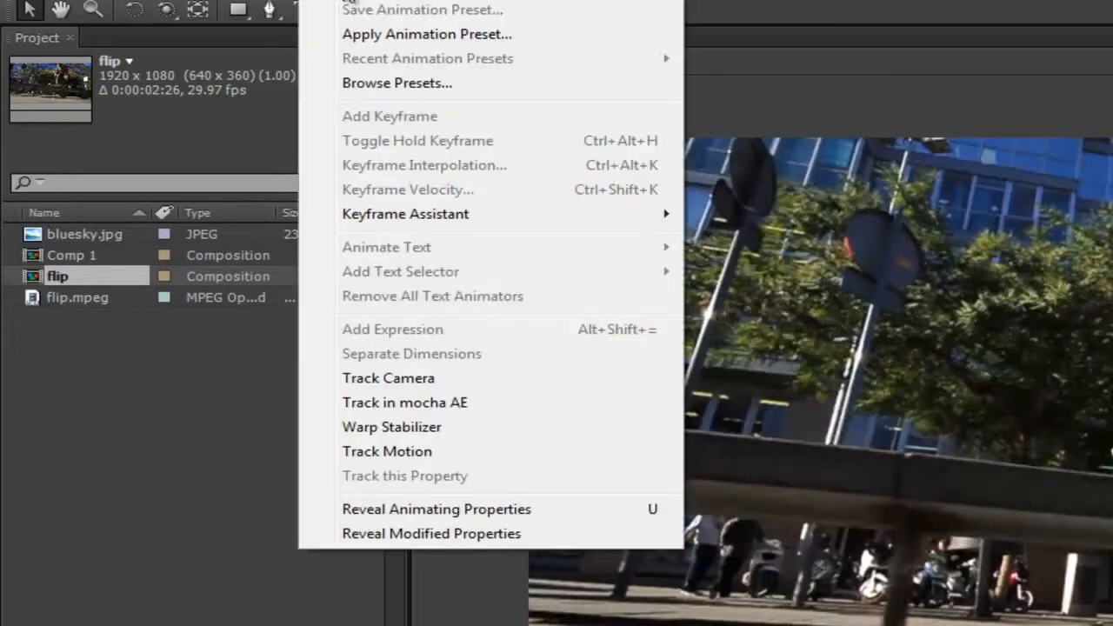
{"action": "left_click", "coordinate": [398, 381]}
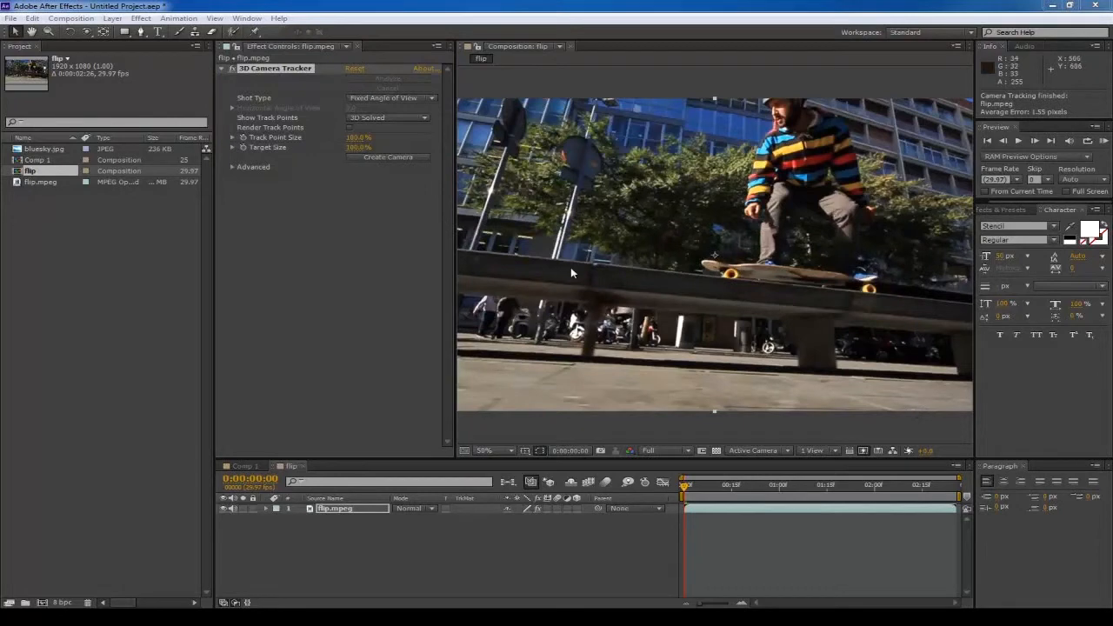
Step: Try a Track Point Size of 1377% and Render Track Points in the 3D Camera Tracker, checking several frames of the flip footage
{"action": "left_click", "coordinate": [709, 478]}
{"action": "left_click_drag", "start_coordinate": [709, 478], "coordinate": [856, 488]}
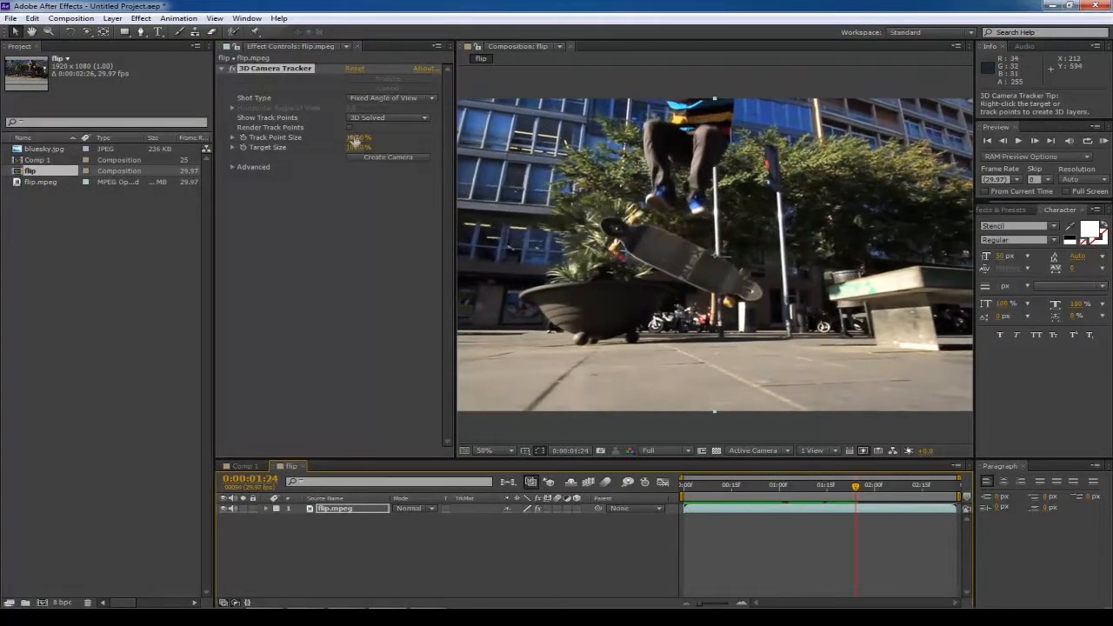
{"action": "left_click_drag", "start_coordinate": [438, 144], "coordinate": [522, 144]}
{"action": "left_click", "coordinate": [722, 484]}
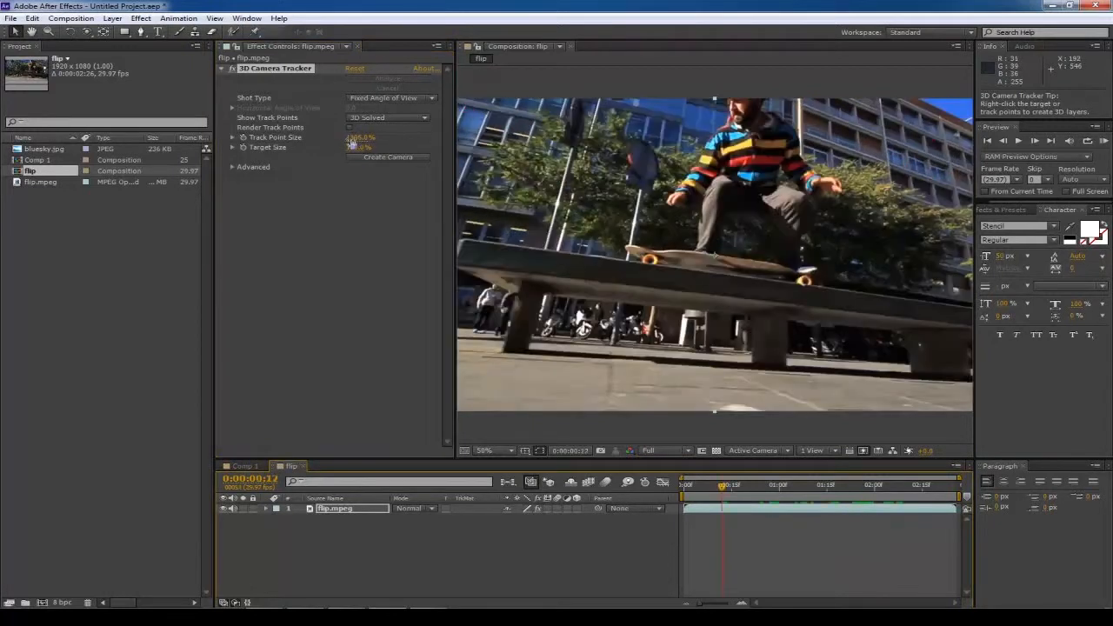
{"action": "left_click", "coordinate": [350, 127]}
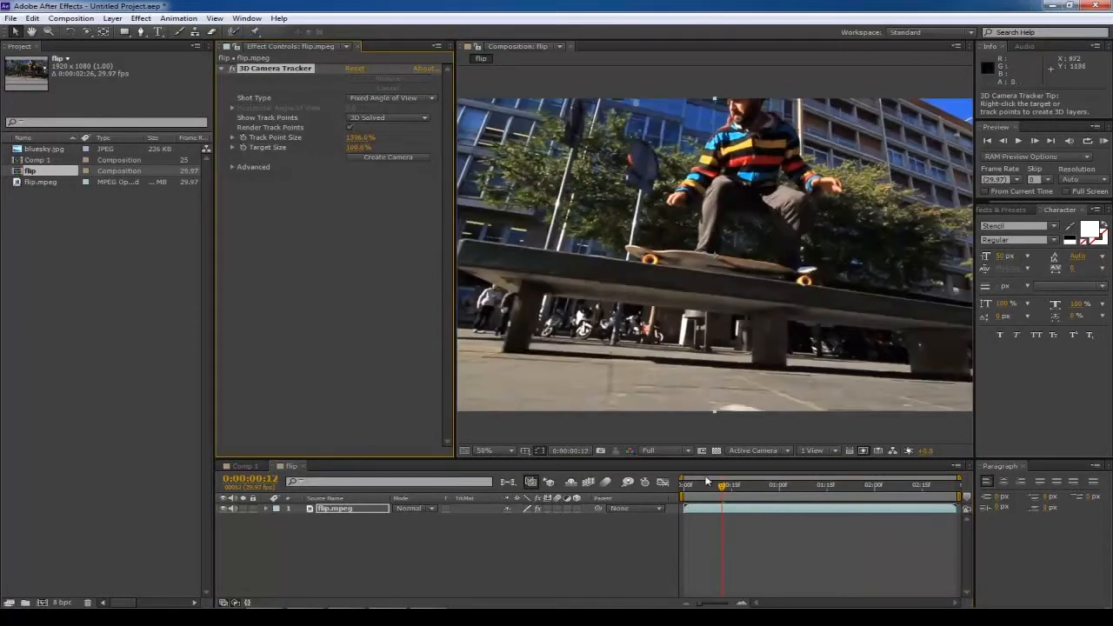
{"action": "left_click_drag", "start_coordinate": [722, 484], "coordinate": [801, 474]}
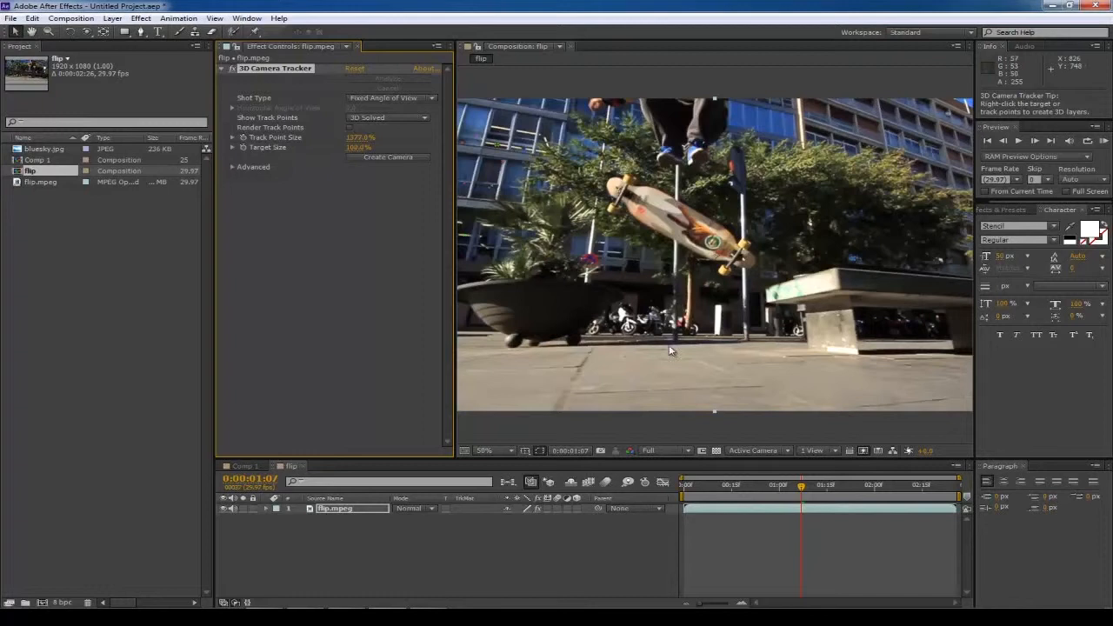
{"action": "left_click_drag", "start_coordinate": [802, 493], "coordinate": [783, 474]}
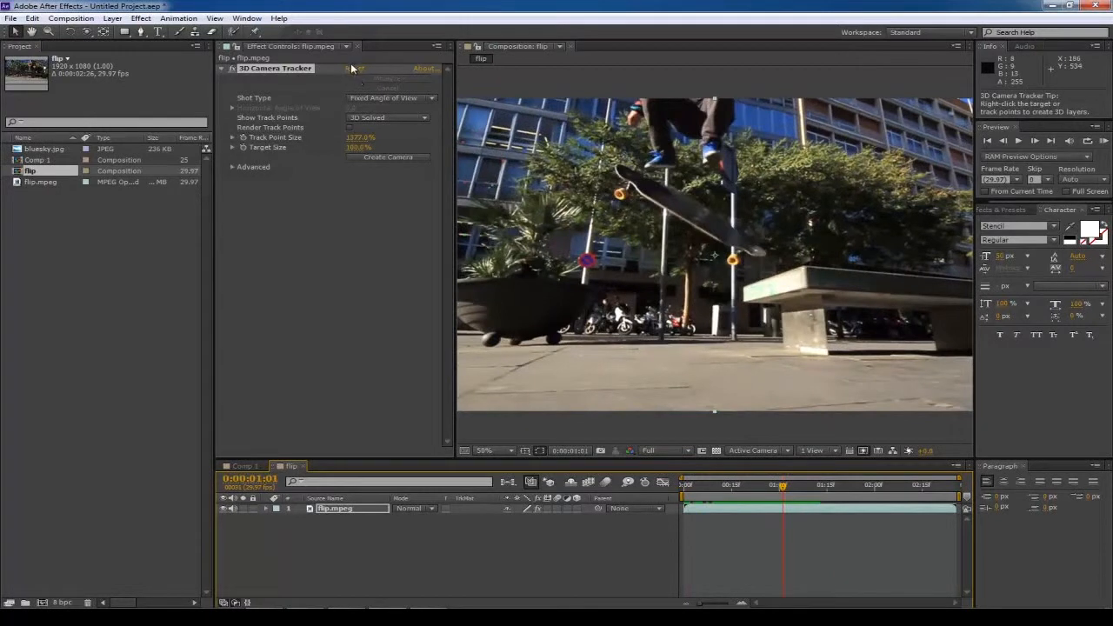
Step: Reset the 3D Camera Tracker and expand its Advanced settings to review the Solve Method options
{"action": "left_click", "coordinate": [232, 166]}
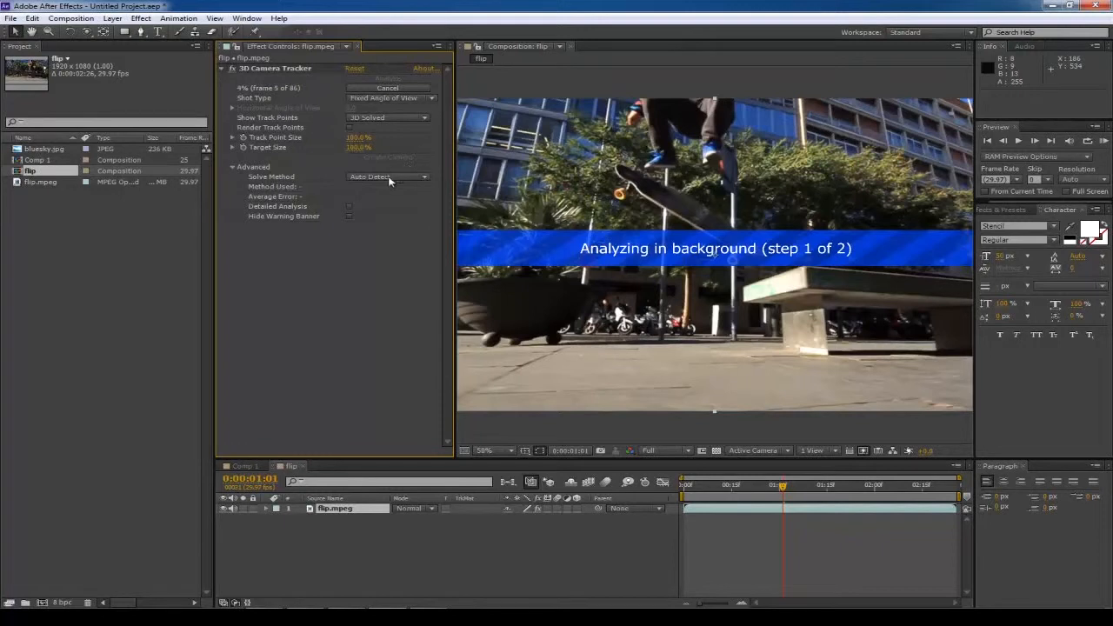
{"action": "left_click", "coordinate": [420, 177]}
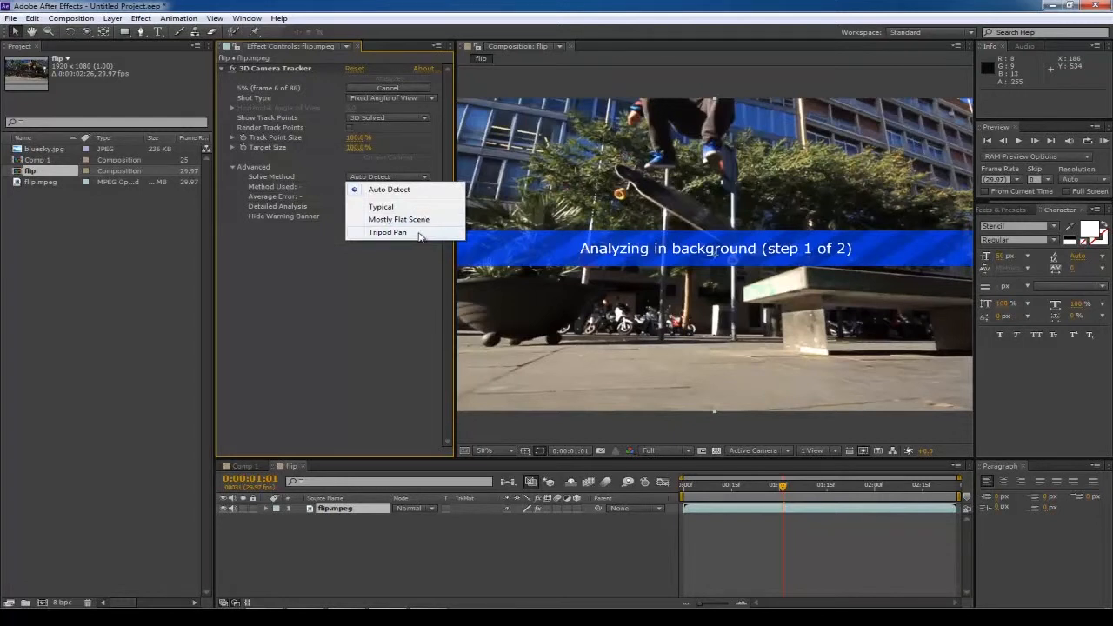
{"action": "left_click", "coordinate": [433, 105]}
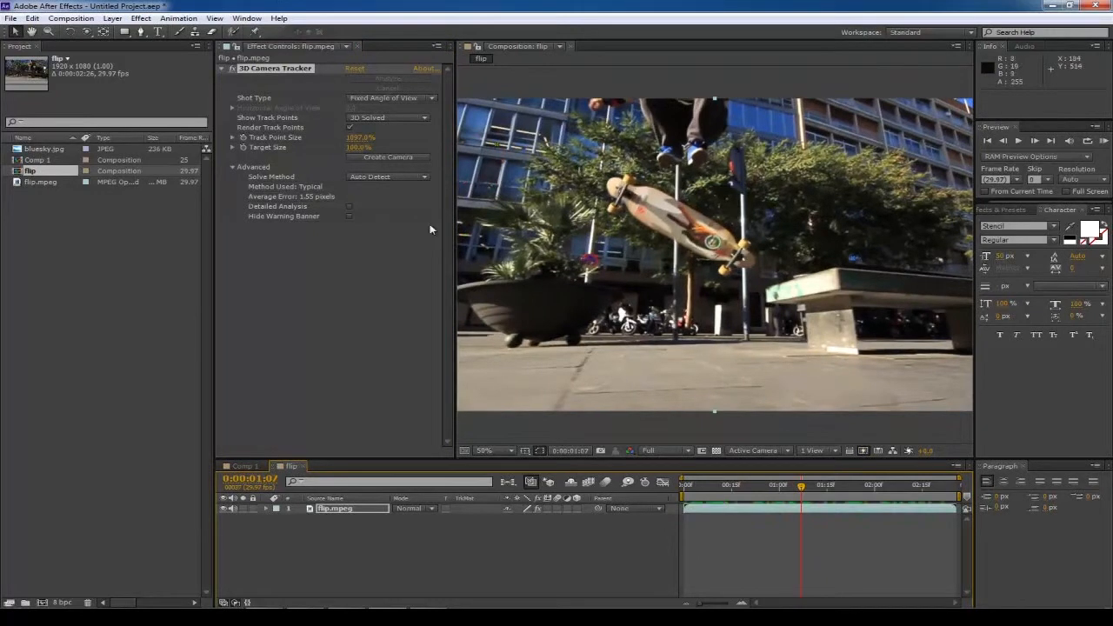
Step: Set the 3D Camera Tracker's Solve Method to Typical and enable Detailed Analysis
{"action": "left_click", "coordinate": [425, 178]}
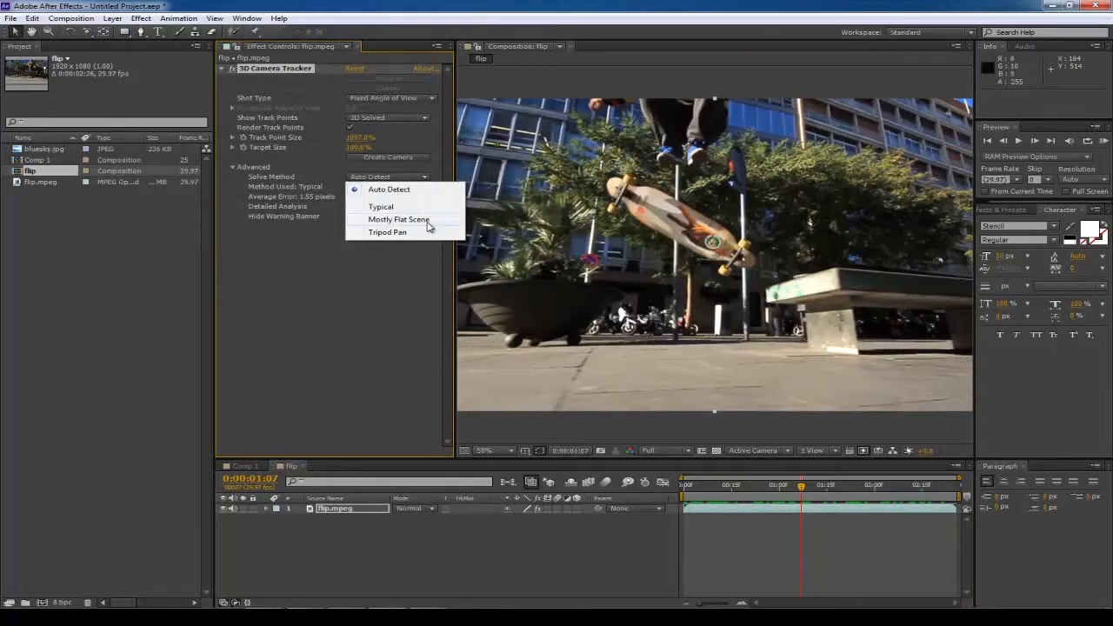
{"action": "left_click", "coordinate": [399, 219]}
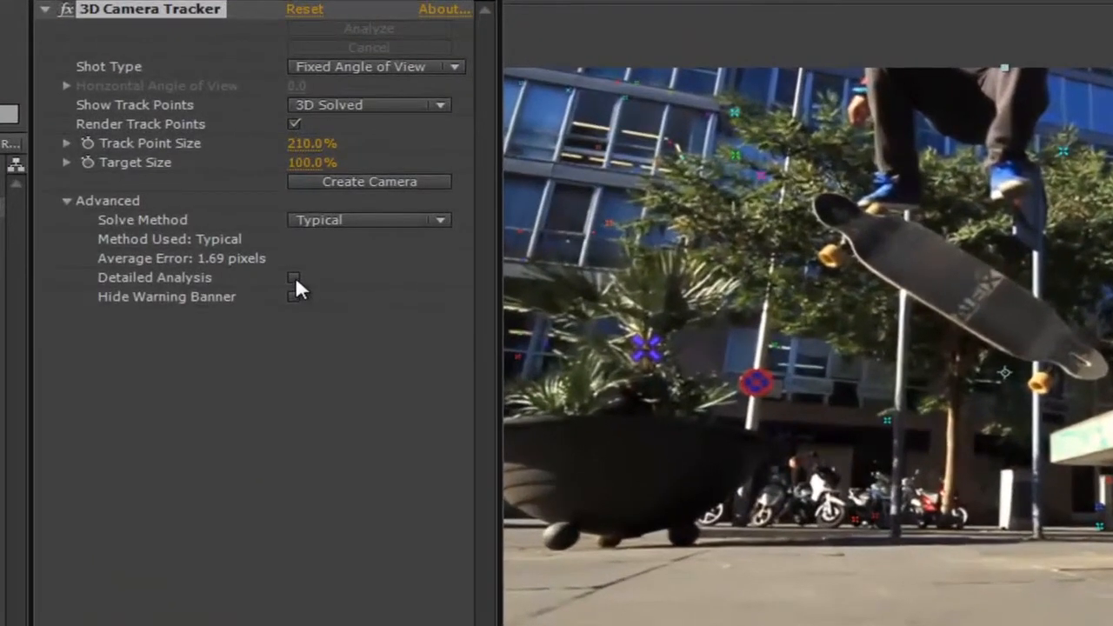
{"action": "left_click", "coordinate": [349, 206]}
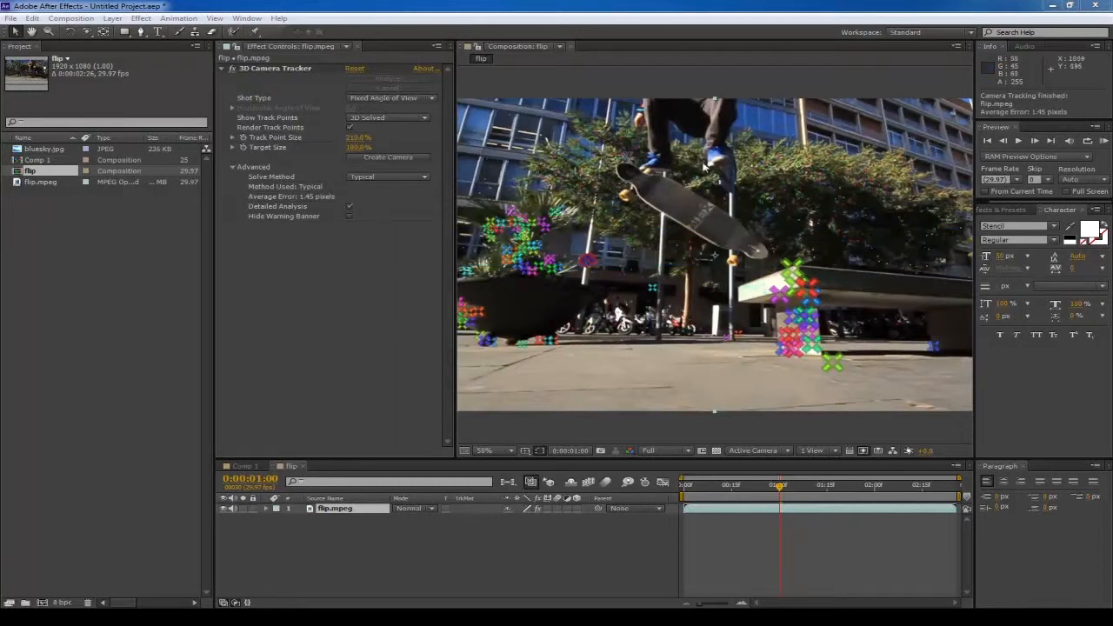
Step: Check the solved track points at several frames of the flip footage and set the tracker's Solve Method to Auto Detect
{"action": "left_click_drag", "start_coordinate": [780, 491], "coordinate": [729, 489]}
{"action": "key", "text": "space"}
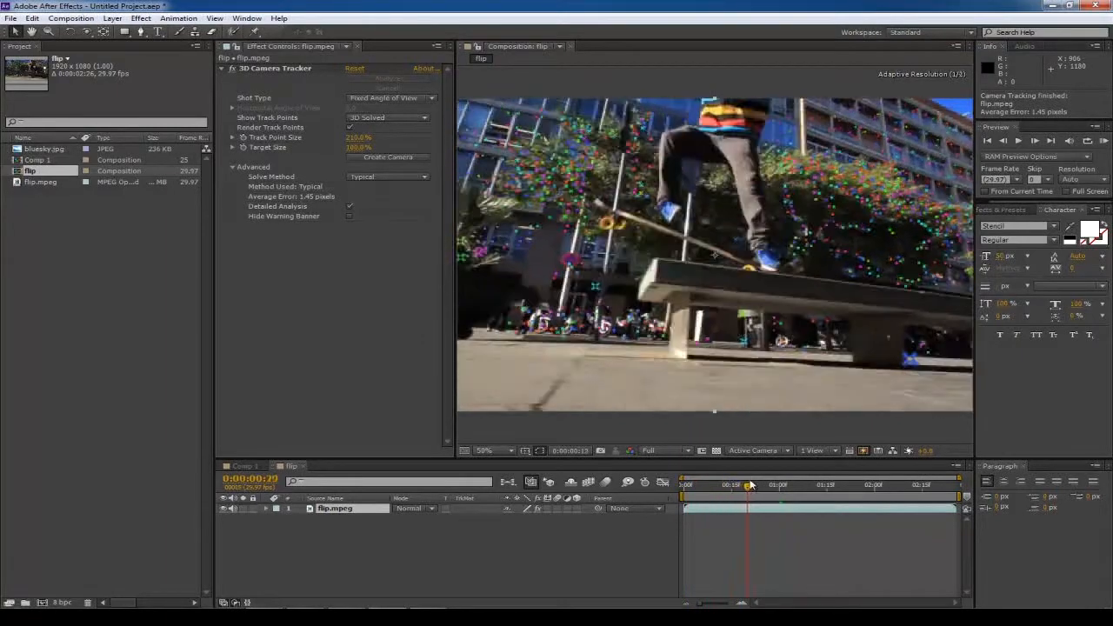
{"action": "left_click_drag", "start_coordinate": [796, 490], "coordinate": [753, 492]}
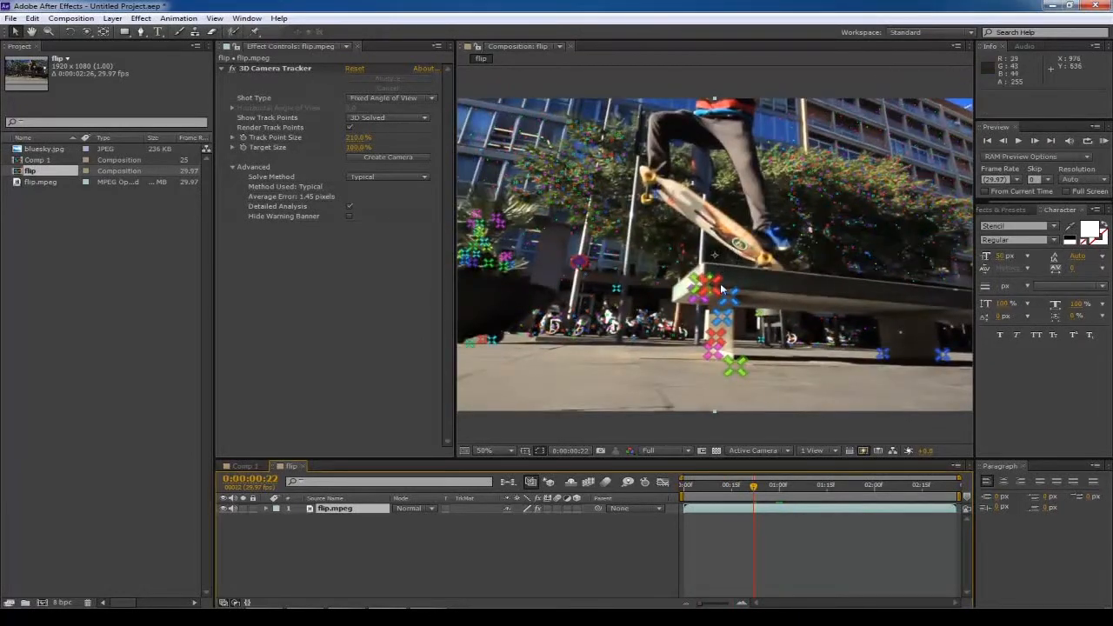
{"action": "mouse_move", "coordinate": [753, 486]}
{"action": "left_mouse_down"}
{"action": "mouse_move", "coordinate": [705, 485]}
{"action": "mouse_move", "coordinate": [780, 472]}
{"action": "mouse_move", "coordinate": [754, 485]}
{"action": "left_mouse_up"}
{"action": "left_click", "coordinate": [414, 177]}
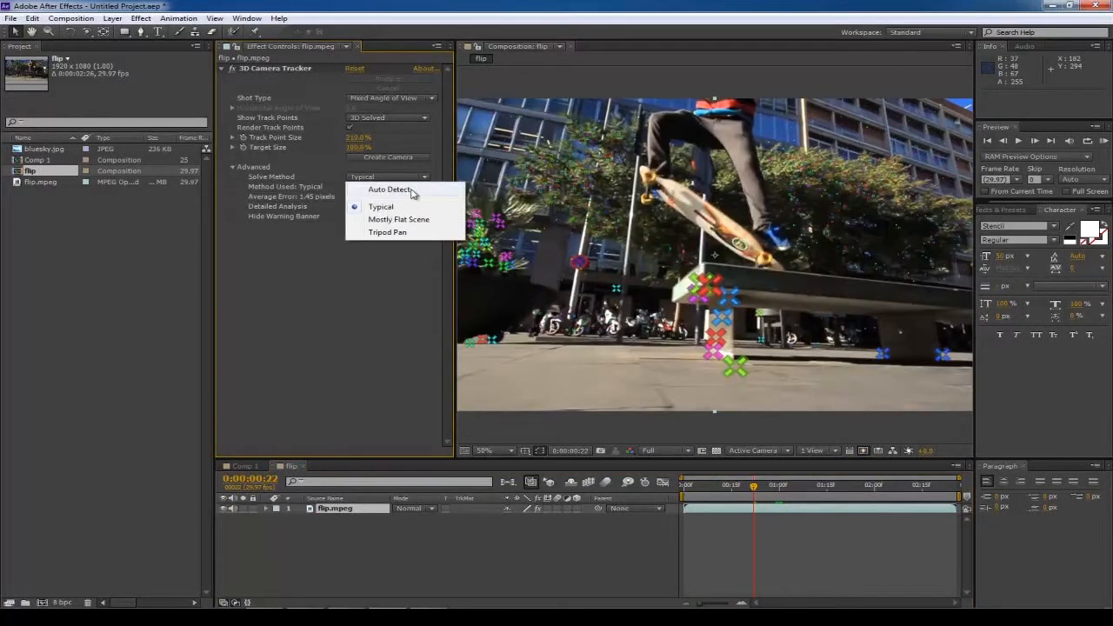
{"action": "left_click", "coordinate": [410, 189]}
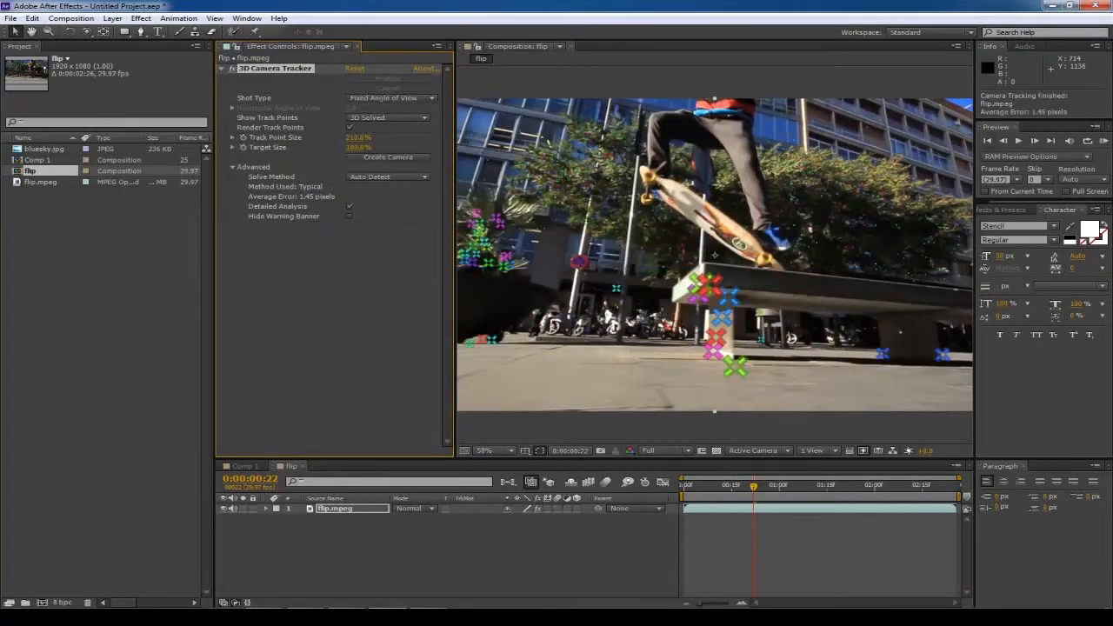
Step: At 0:00:00:29, select three track points on the near end of the concrete bench and create a text layer and camera from them
{"action": "left_click_drag", "start_coordinate": [759, 487], "coordinate": [786, 487]}
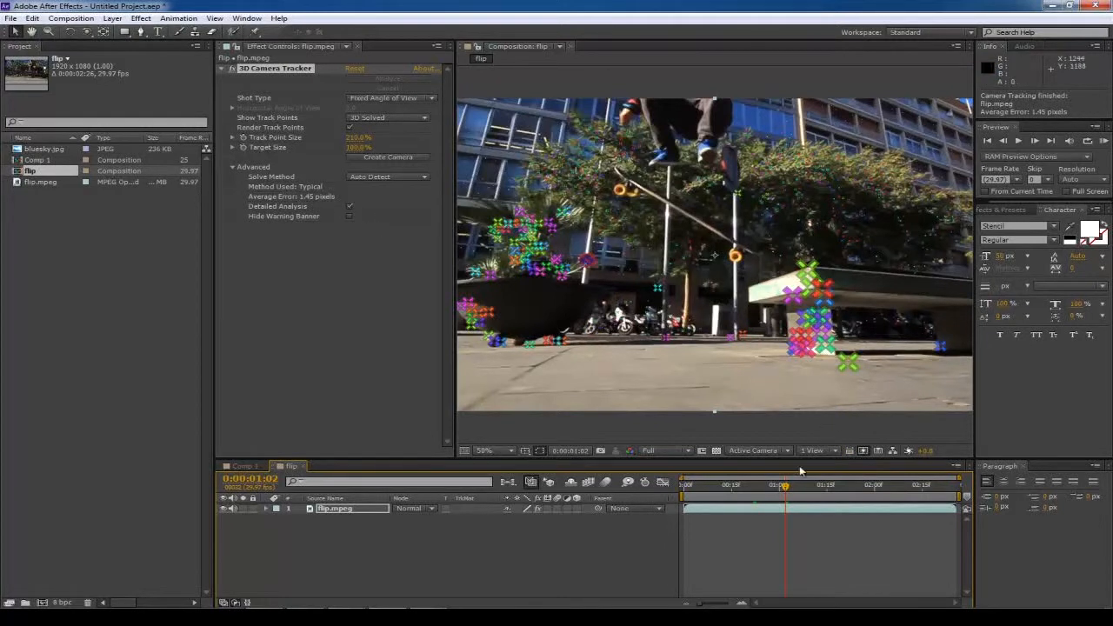
{"action": "mouse_move", "coordinate": [785, 494]}
{"action": "left_mouse_down"}
{"action": "mouse_move", "coordinate": [753, 495]}
{"action": "mouse_move", "coordinate": [777, 494]}
{"action": "left_mouse_up"}
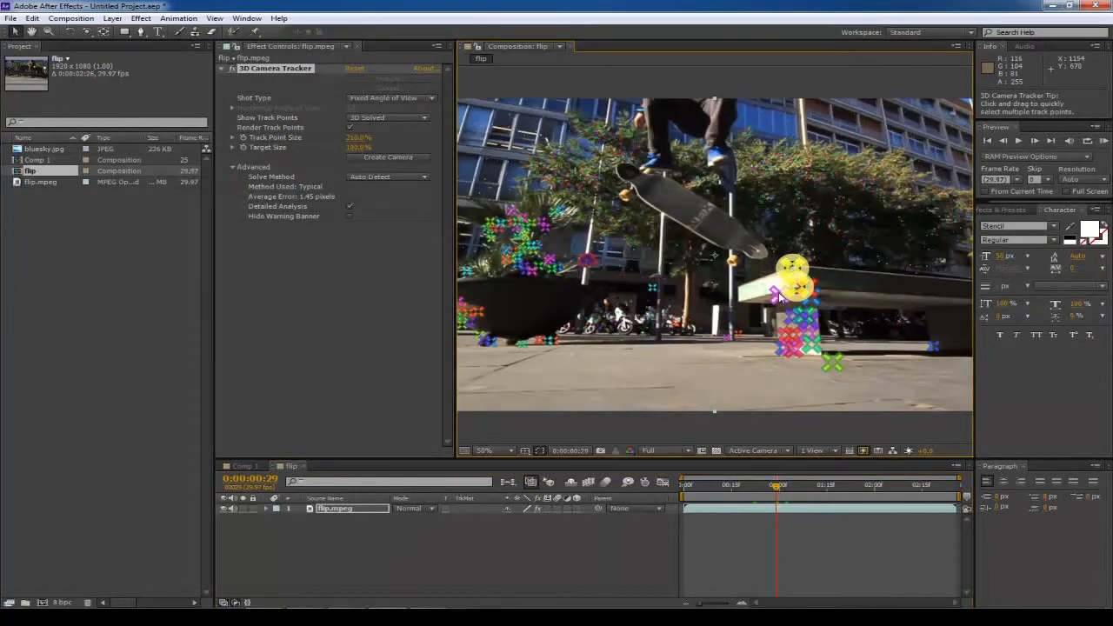
{"action": "left_click_drag", "start_coordinate": [796, 286], "coordinate": [788, 228]}
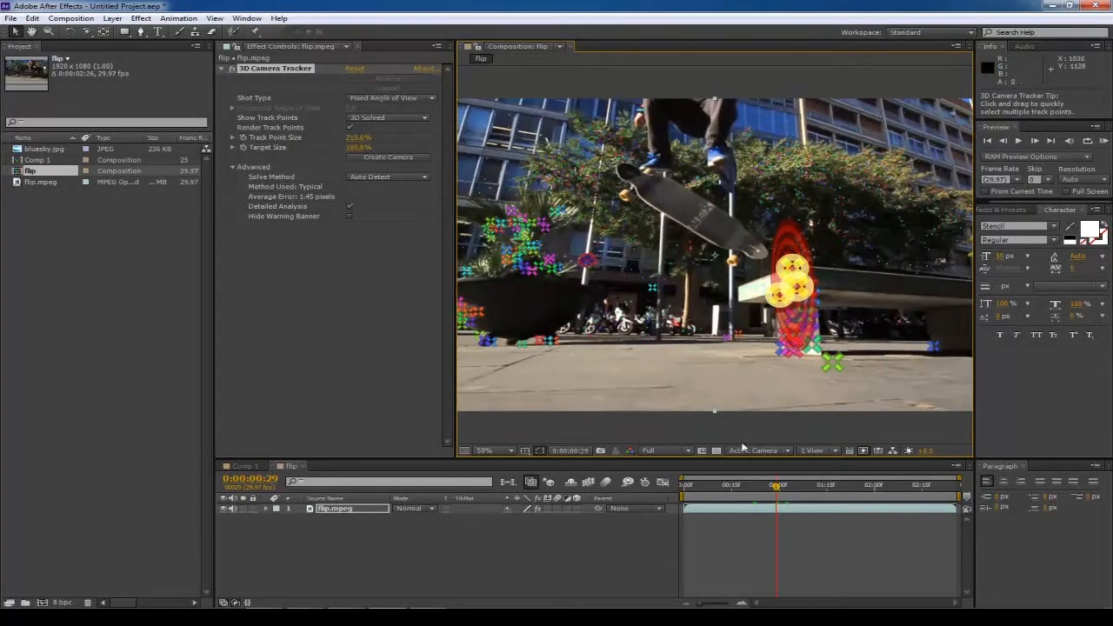
{"action": "right_click", "coordinate": [799, 294]}
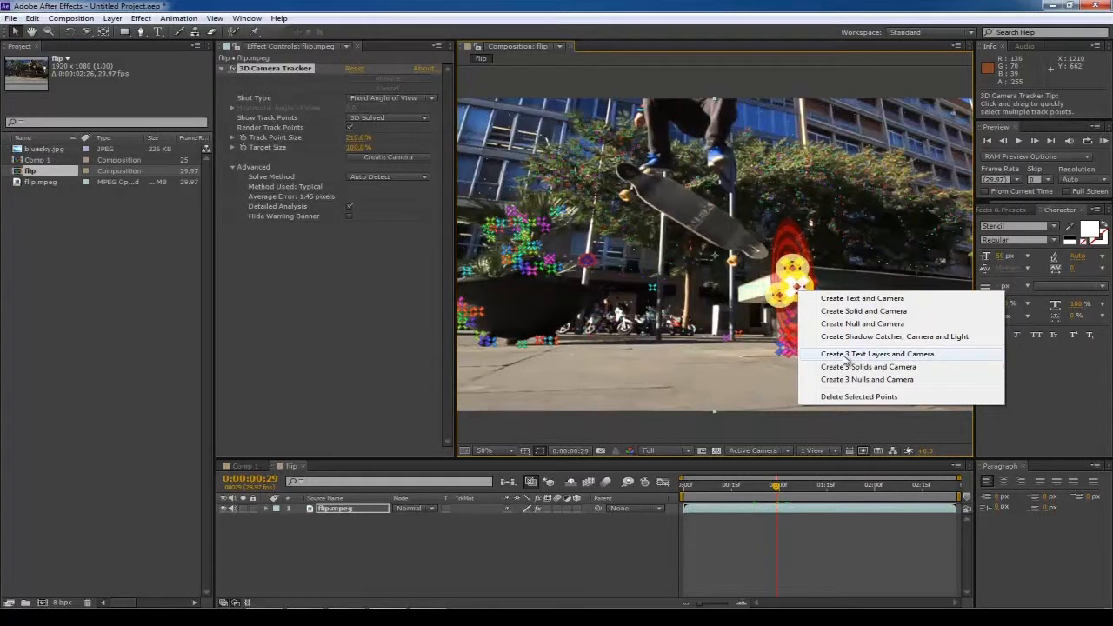
{"action": "left_click", "coordinate": [855, 301]}
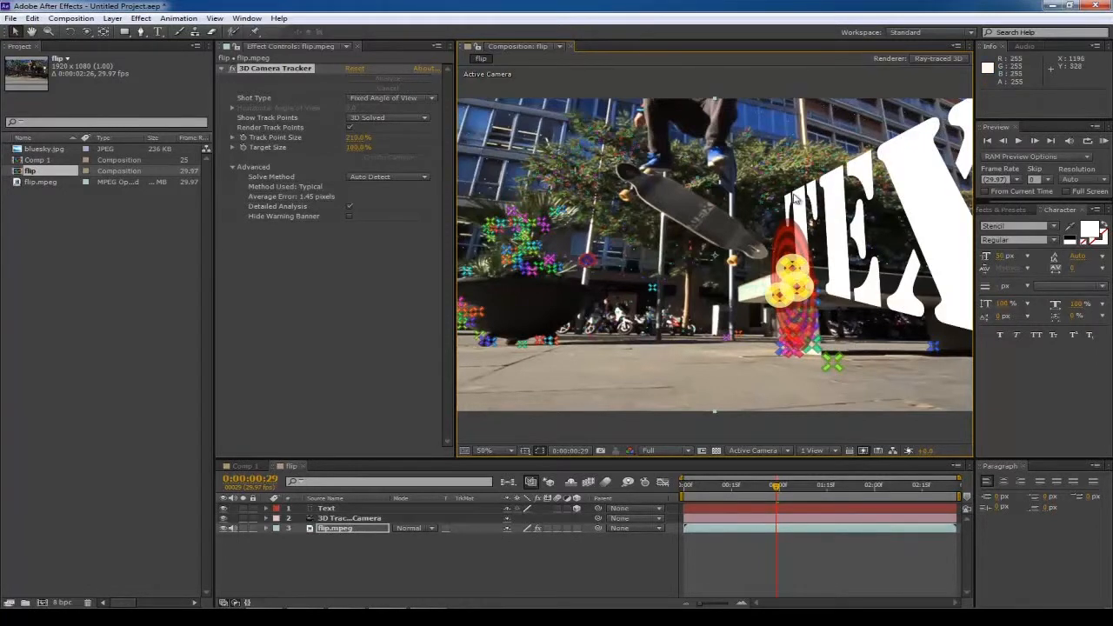
Step: Set the composition's preview resolution to Third and go to frame 0:00:00:23, where the new text is in view
{"action": "left_click_drag", "start_coordinate": [779, 491], "coordinate": [715, 496]}
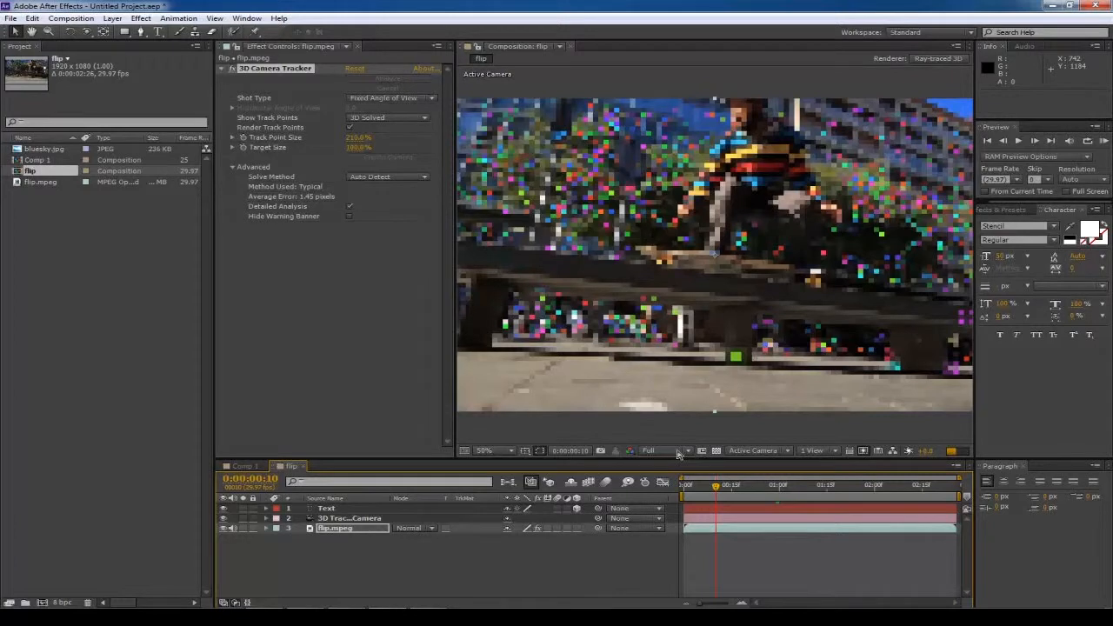
{"action": "left_click", "coordinate": [678, 454]}
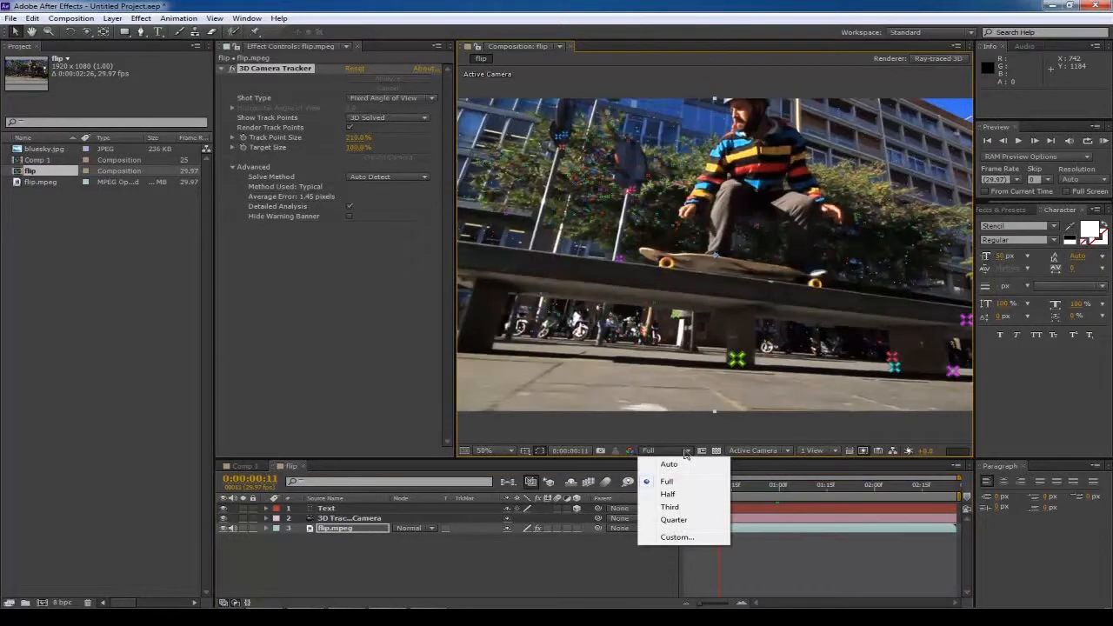
{"action": "left_click", "coordinate": [676, 509]}
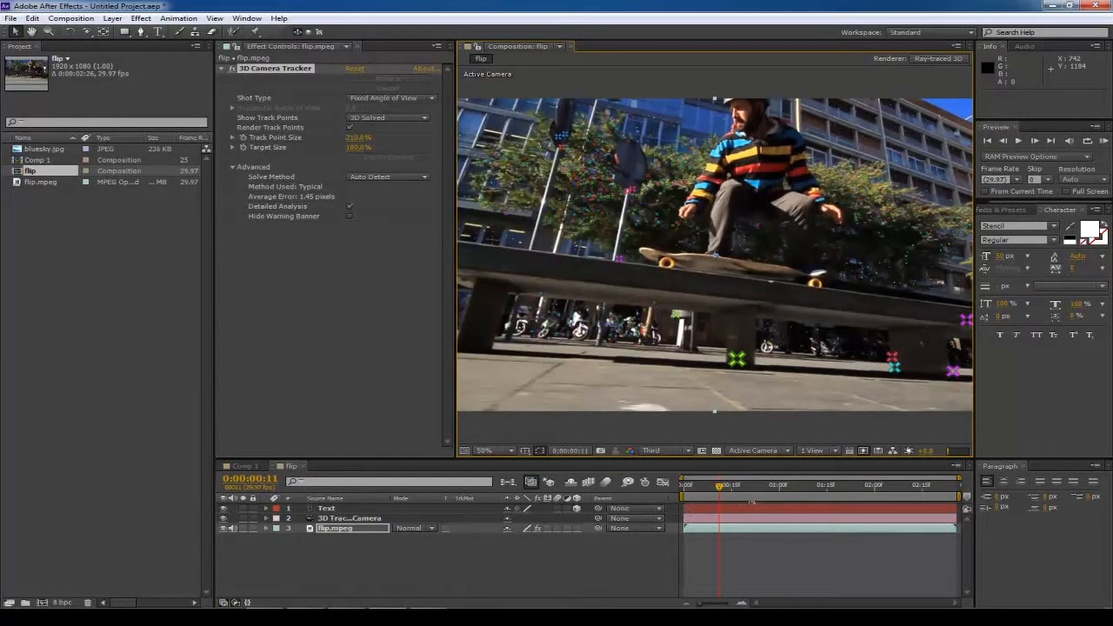
{"action": "left_click_drag", "start_coordinate": [718, 488], "coordinate": [759, 490]}
{"action": "mouse_move", "coordinate": [759, 616]}
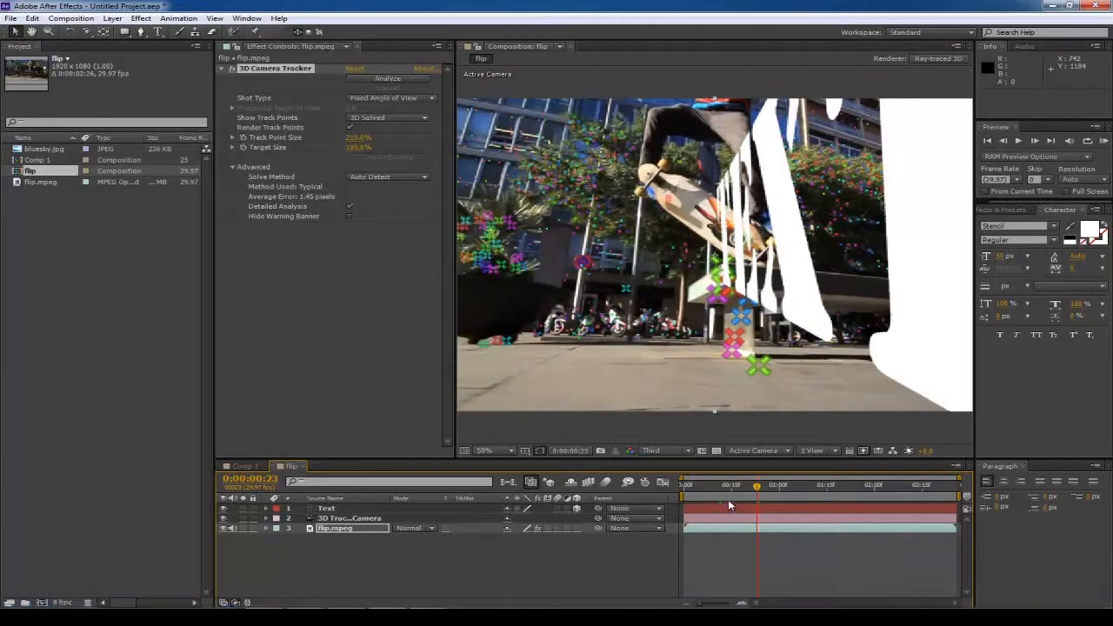
Step: Change the tracked text layer's wording to FLIP and set its font size to 36 px
{"action": "left_click", "coordinate": [325, 508]}
{"action": "key", "text": "ctrl+t"}
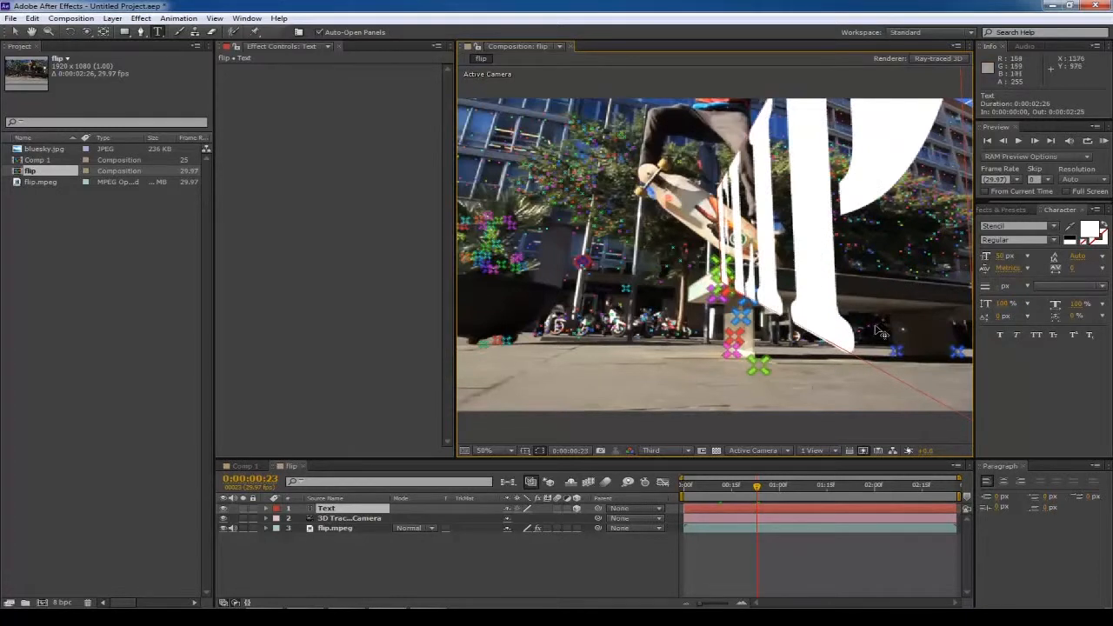
{"action": "mouse_move", "coordinate": [1006, 259]}
{"action": "left_mouse_down"}
{"action": "mouse_move", "coordinate": [951, 260]}
{"action": "mouse_move", "coordinate": [1016, 266]}
{"action": "mouse_move", "coordinate": [999, 255]}
{"action": "left_mouse_up"}
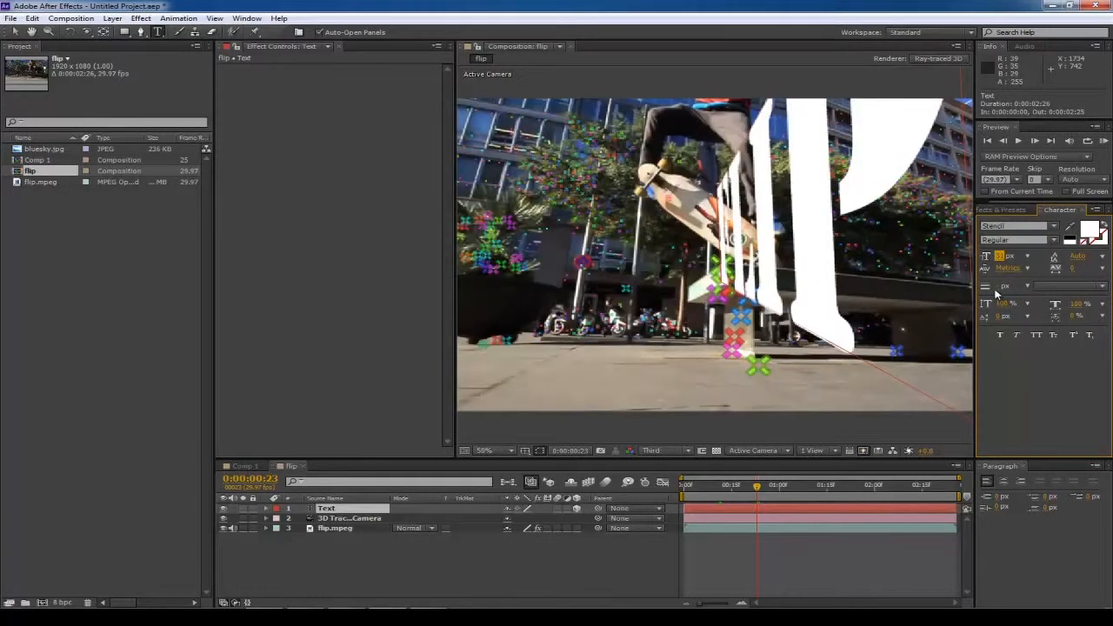
{"action": "key", "text": "Return"}
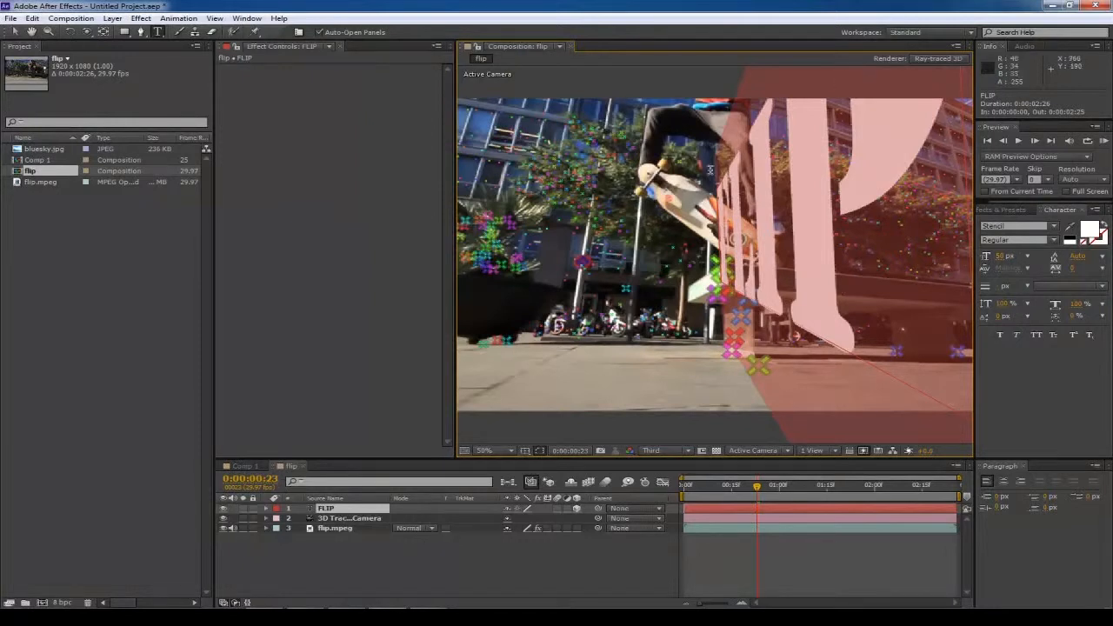
{"action": "mouse_move", "coordinate": [1001, 255]}
{"action": "left_mouse_down"}
{"action": "mouse_move", "coordinate": [1044, 256]}
{"action": "mouse_move", "coordinate": [993, 263]}
{"action": "left_mouse_up"}
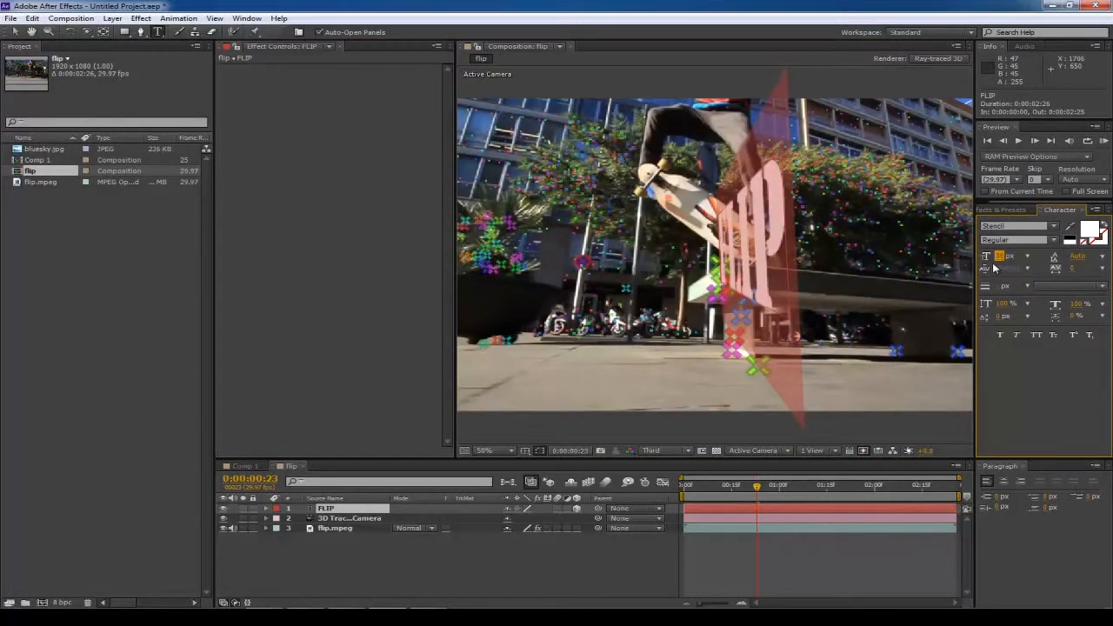
Step: Lower the FLIP text to Y position 1184.4 and set its X Rotation to -6° and Z Rotation to -7°
{"action": "left_click", "coordinate": [266, 510]}
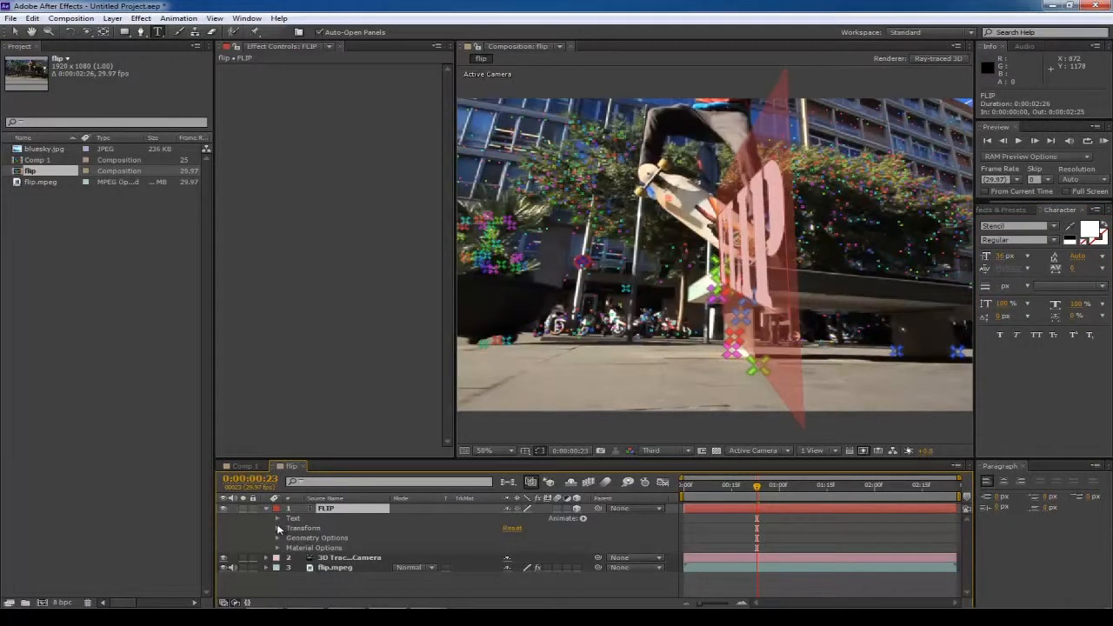
{"action": "left_click", "coordinate": [278, 529]}
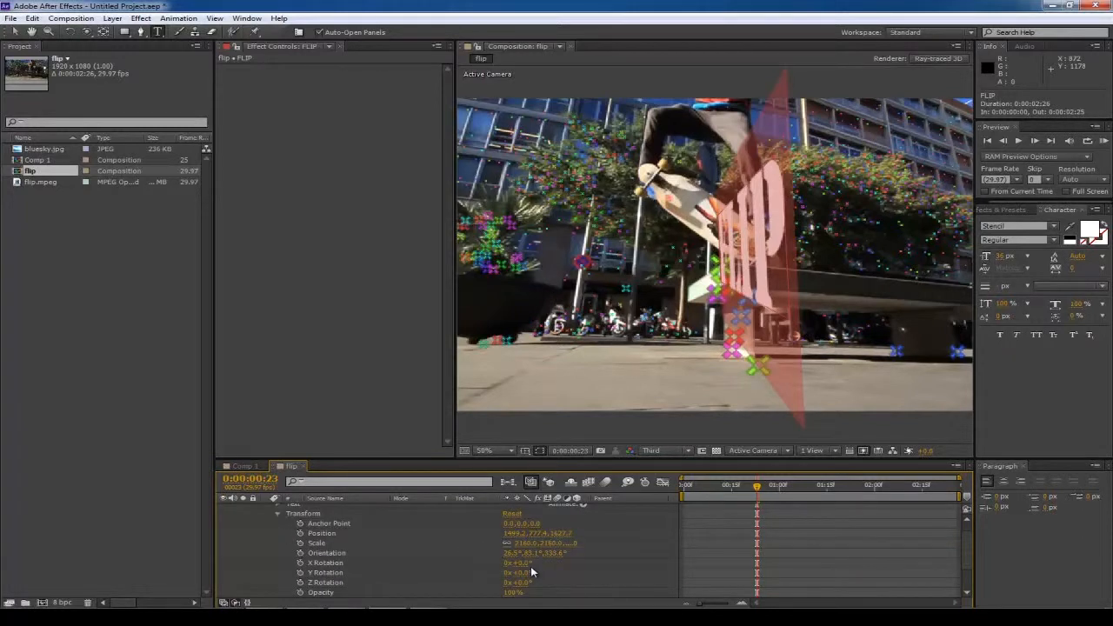
{"action": "scroll", "coordinate": [531, 566], "scroll_direction": "down", "scroll_amount": 2}
{"action": "left_click_drag", "start_coordinate": [519, 533], "coordinate": [529, 544]}
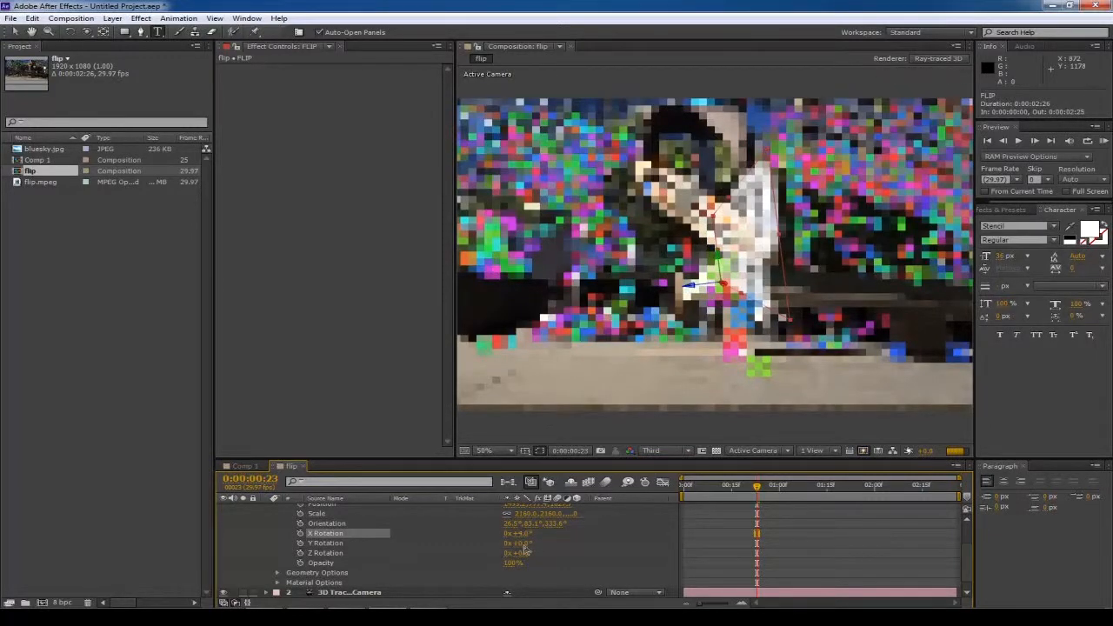
{"action": "scroll", "coordinate": [532, 541], "scroll_direction": "up", "scroll_amount": 1}
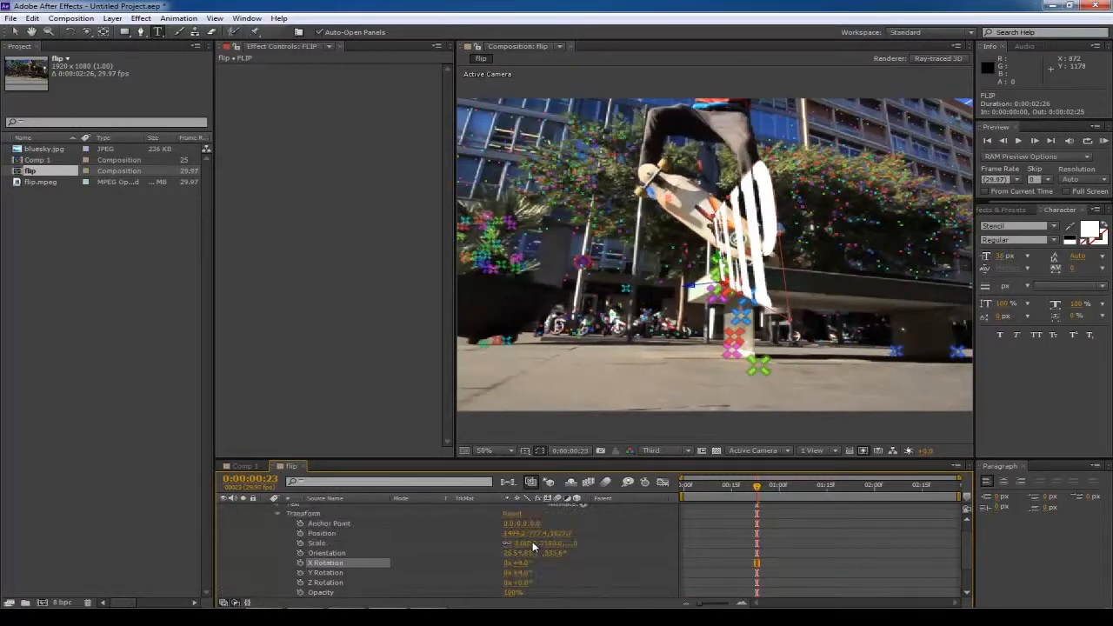
{"action": "left_click_drag", "start_coordinate": [532, 533], "coordinate": [793, 533]}
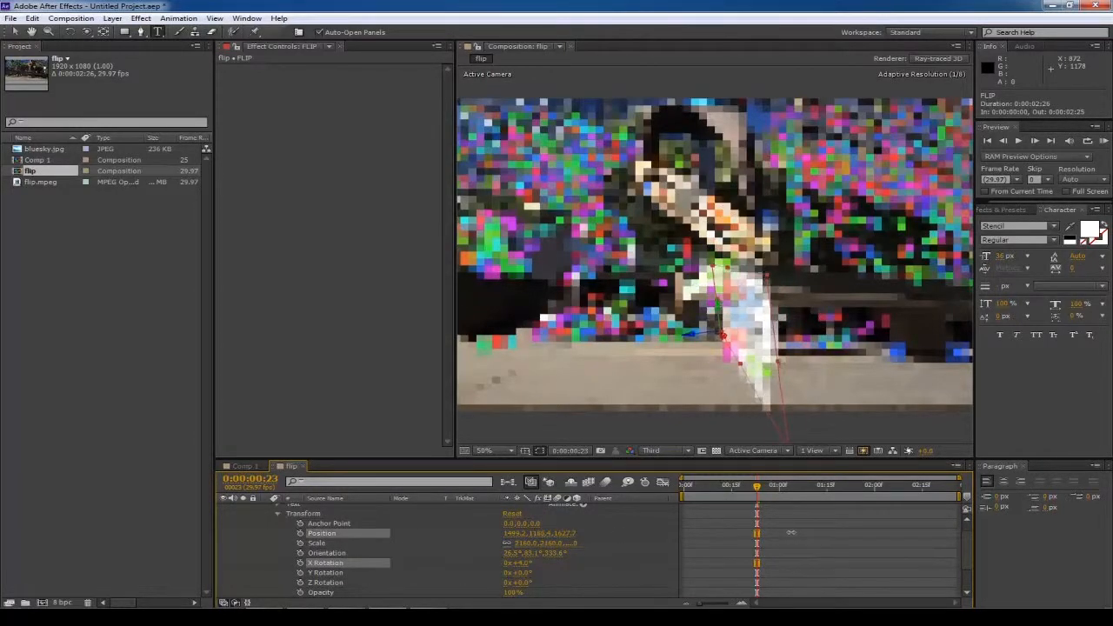
{"action": "left_click_drag", "start_coordinate": [517, 563], "coordinate": [522, 583]}
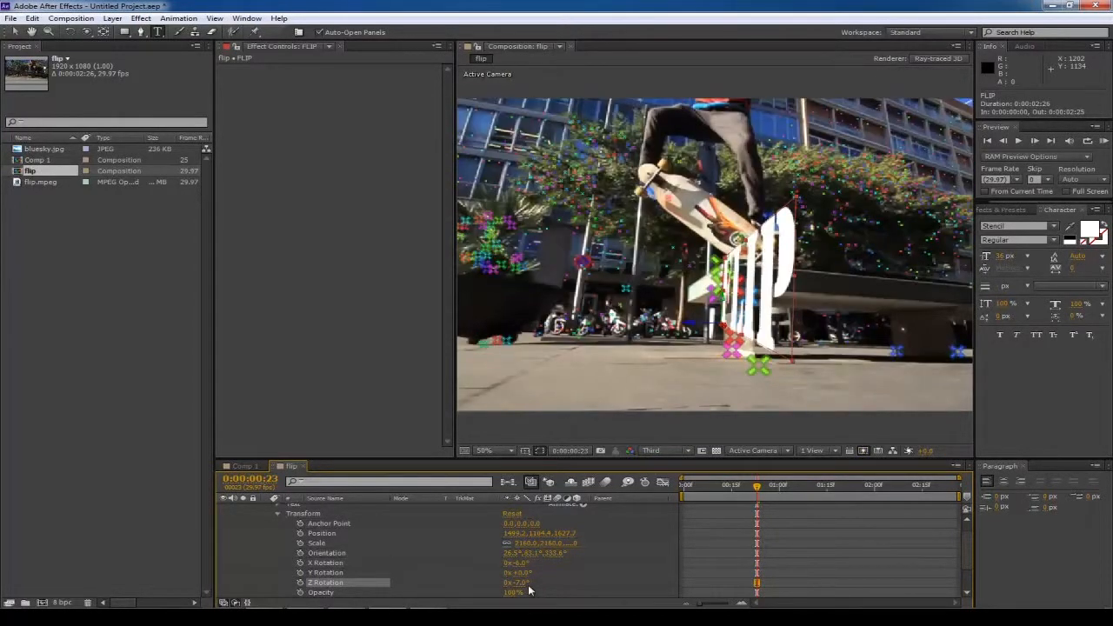
Step: Preview the composition from the first frame and check how the FLIP text follows the tracked footage
{"action": "left_click_drag", "start_coordinate": [755, 489], "coordinate": [685, 489]}
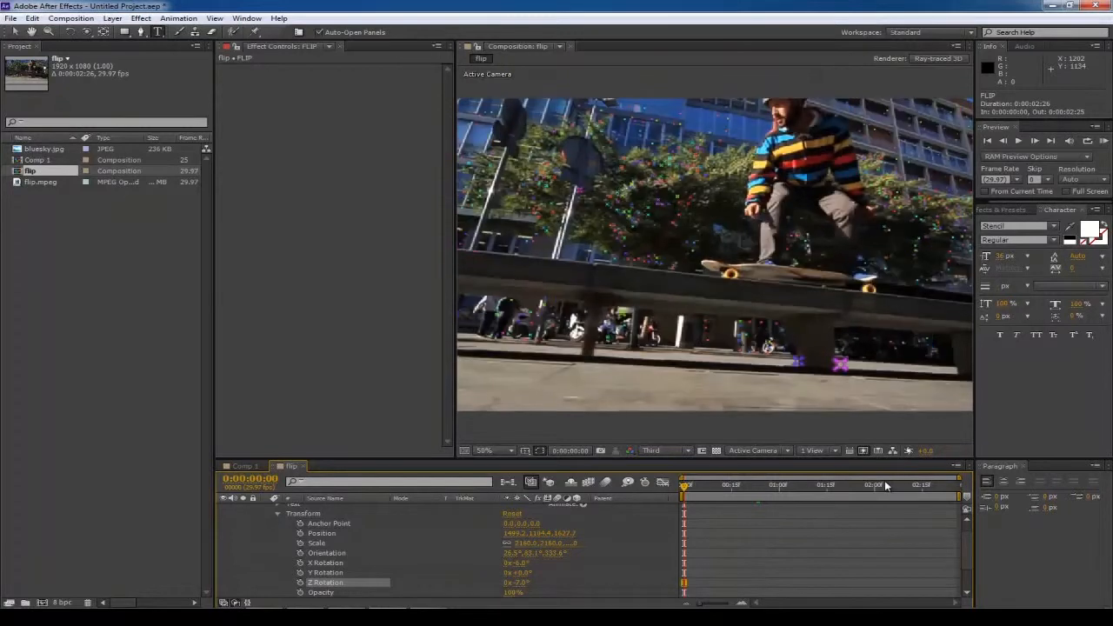
{"action": "key", "text": "space"}
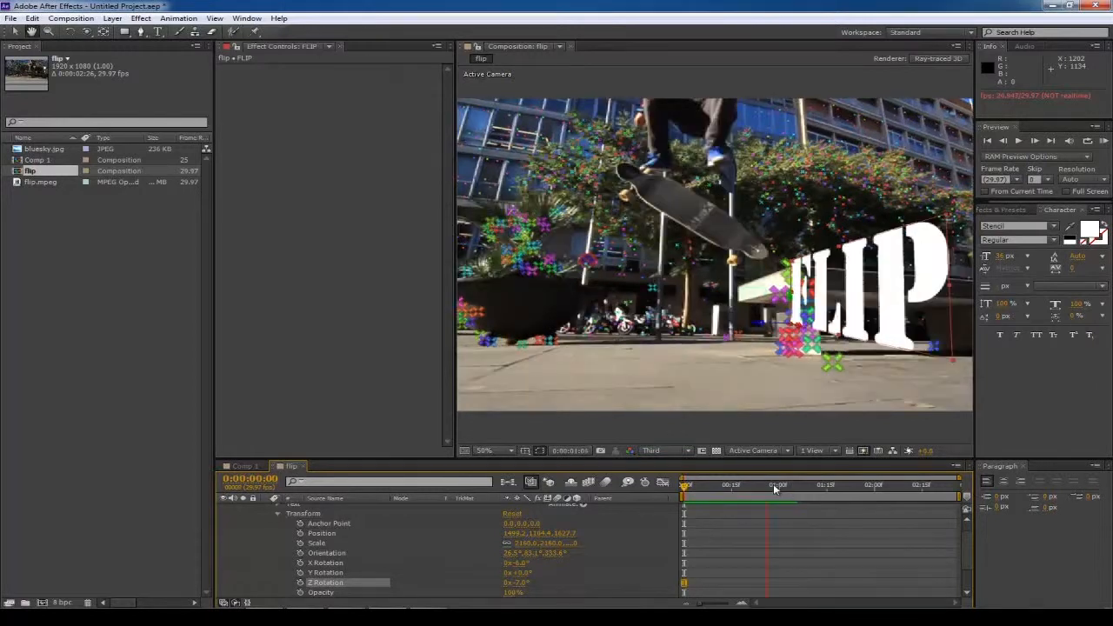
{"action": "key", "text": "k"}
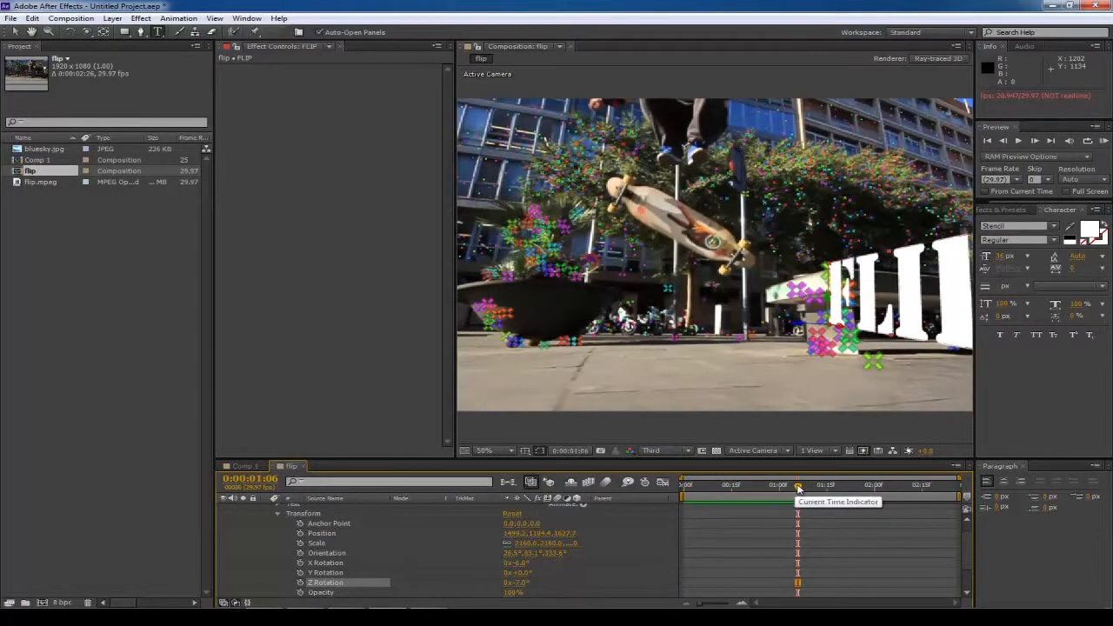
{"action": "left_click_drag", "start_coordinate": [799, 488], "coordinate": [754, 485]}
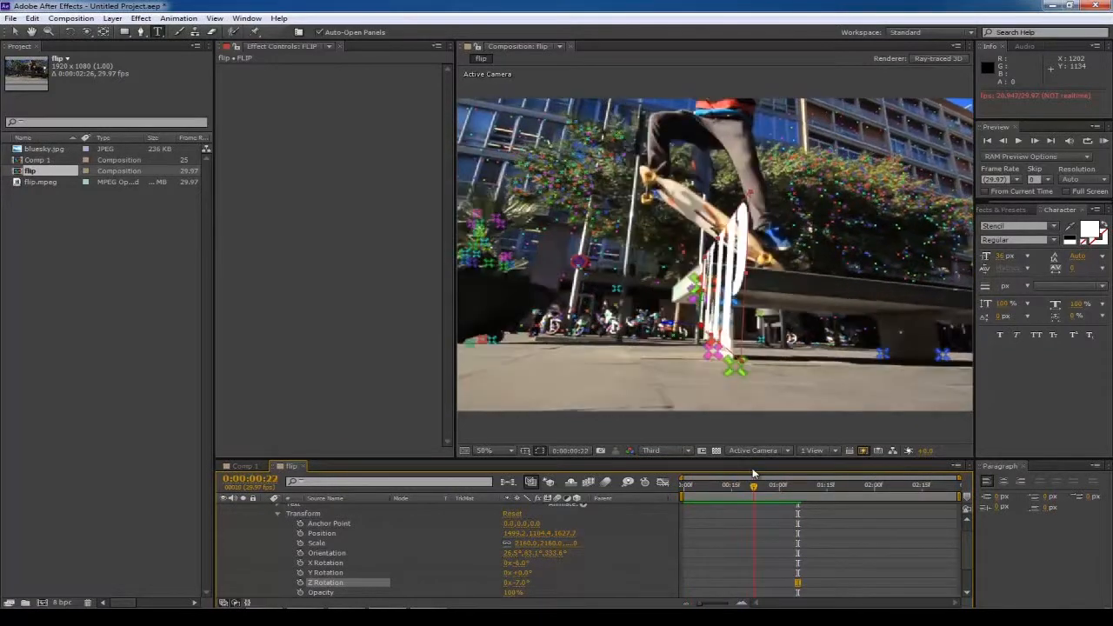
Step: In the FLIP layer's geometry options, set the Extrusion Depth to 6 and raise the Bevel Depth, checking the text at 0:00:00:29
{"action": "left_click", "coordinate": [277, 513]}
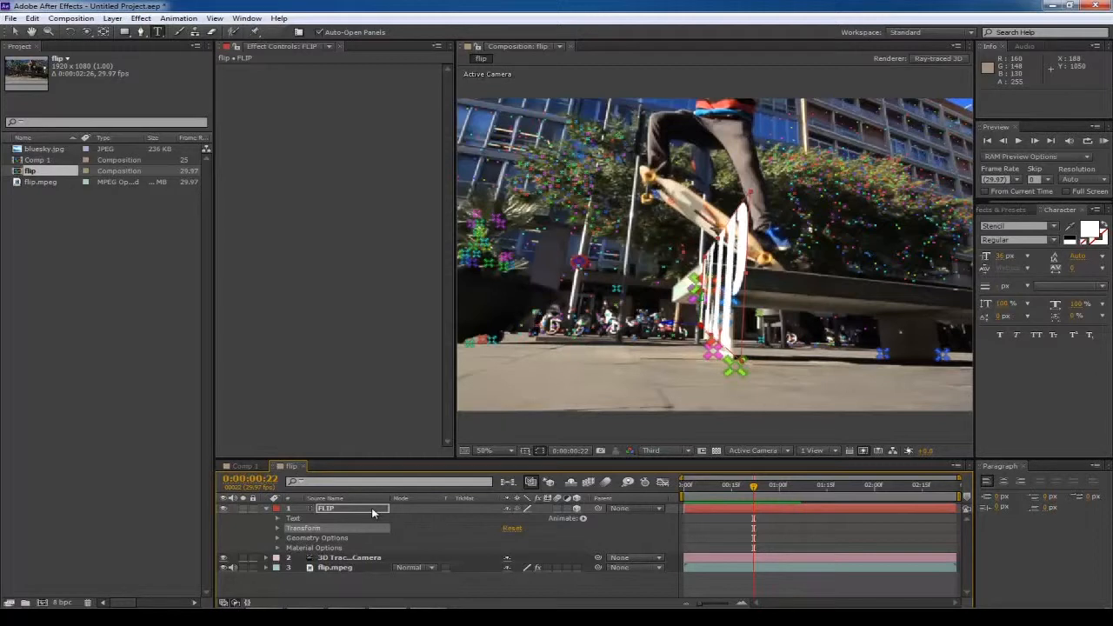
{"action": "left_click", "coordinate": [278, 548]}
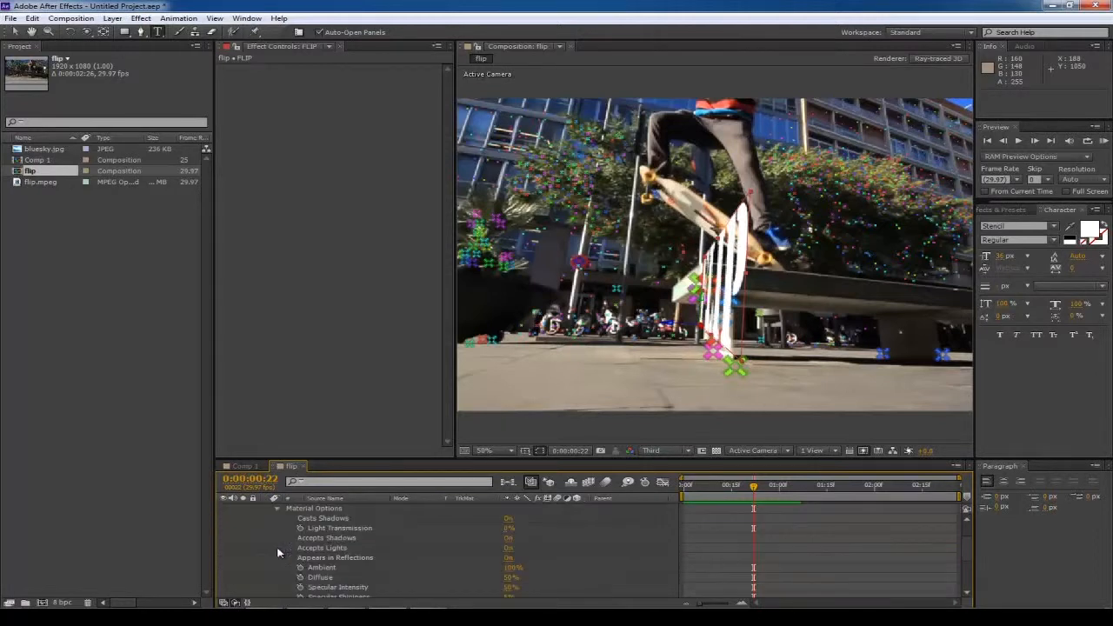
{"action": "left_click", "coordinate": [277, 508]}
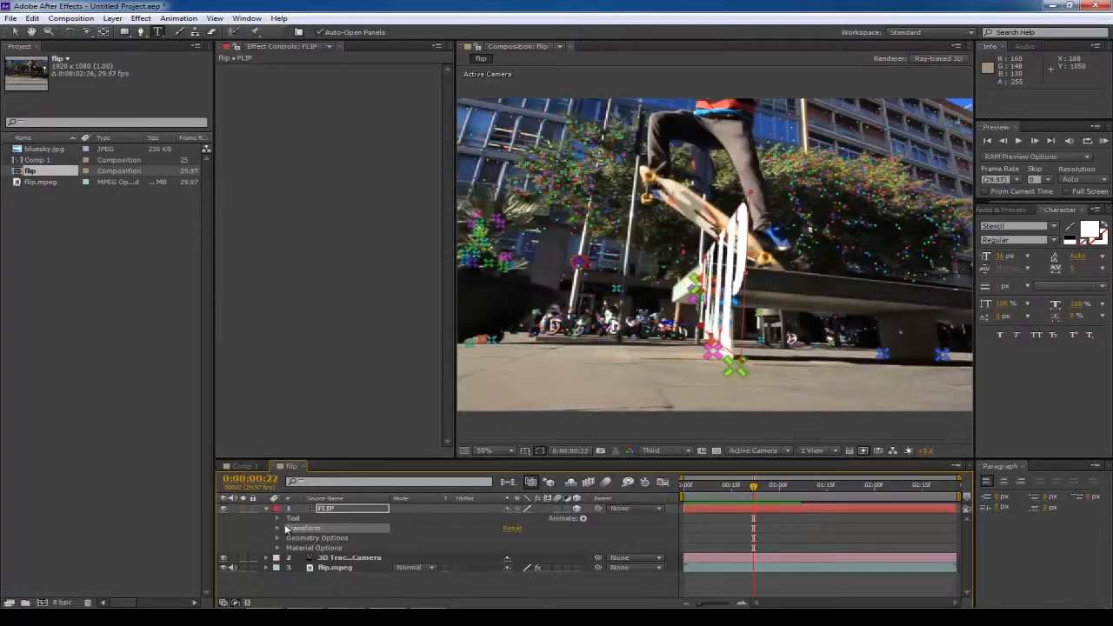
{"action": "left_click", "coordinate": [278, 538]}
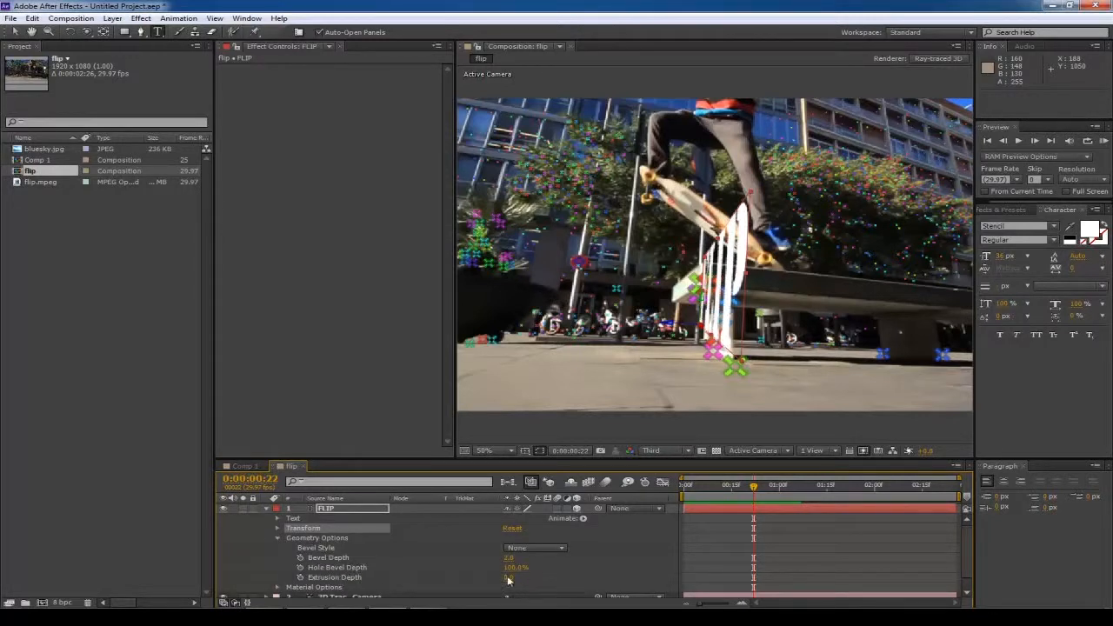
{"action": "left_click_drag", "start_coordinate": [508, 579], "coordinate": [537, 583]}
{"action": "left_click_drag", "start_coordinate": [754, 487], "coordinate": [776, 487]}
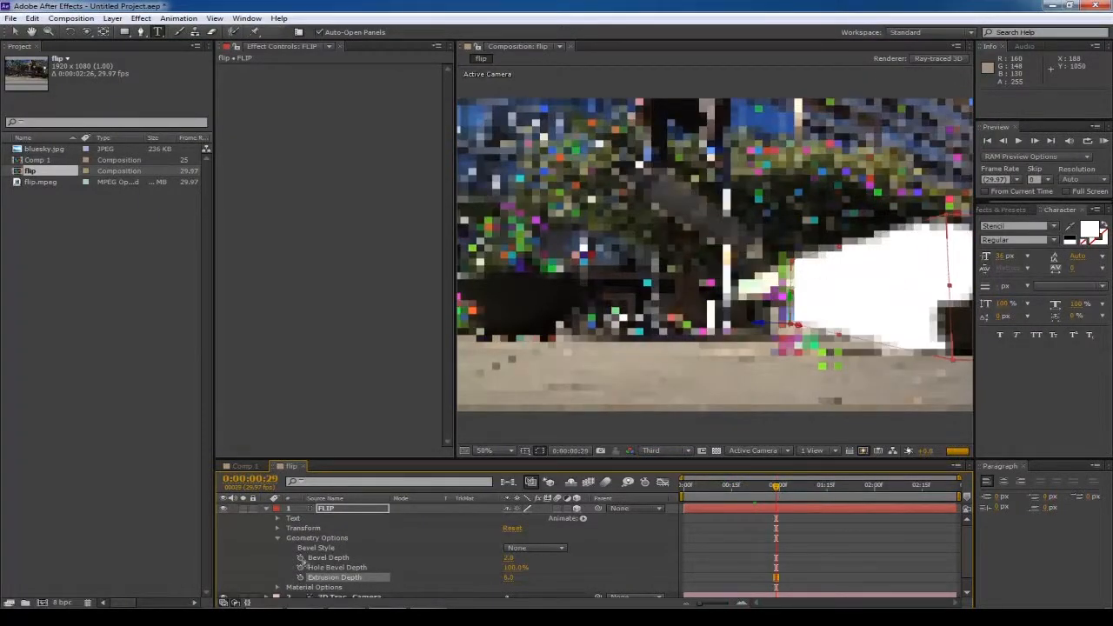
{"action": "left_click_drag", "start_coordinate": [511, 557], "coordinate": [532, 560]}
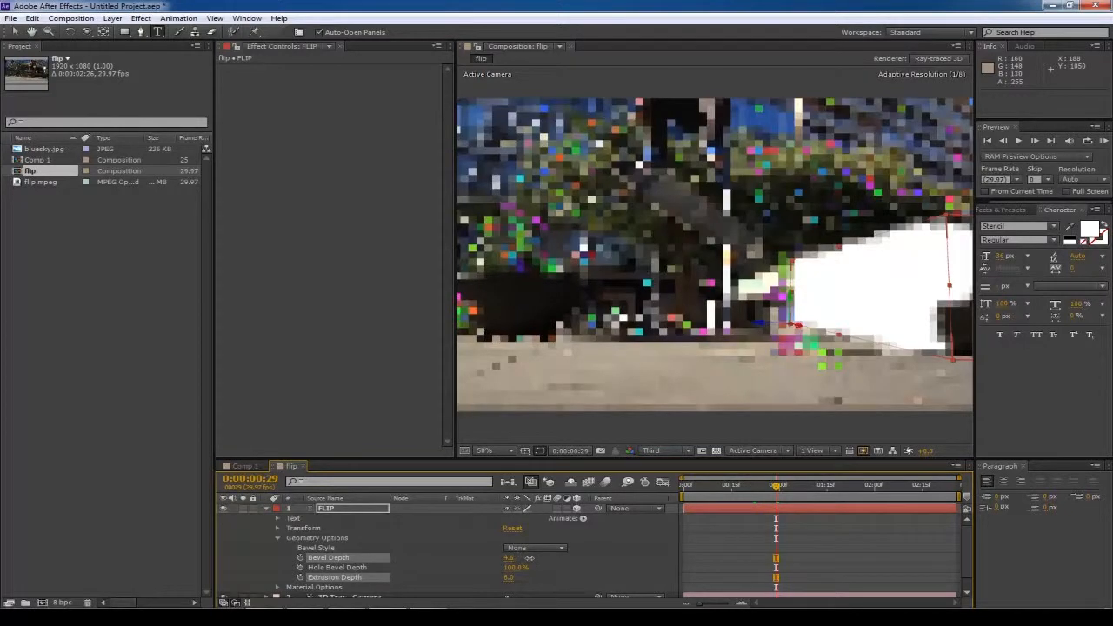